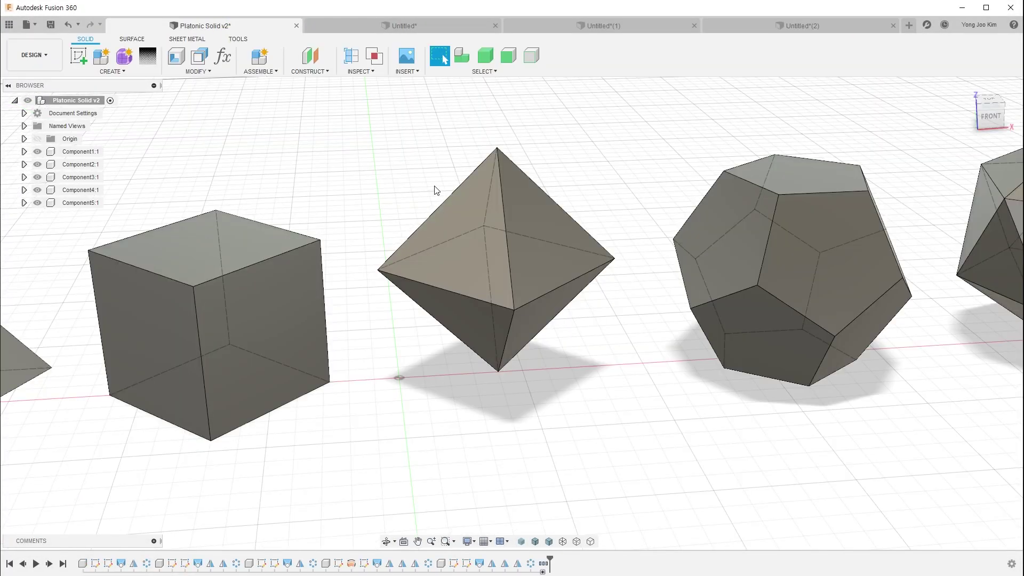
- Zoom out and pan to frame the row of five Platonic solids
scroll(583, 267, "down", 2)
scroll(647, 350, "down", 3)
middle_click_drag(646, 349, 482, 377)
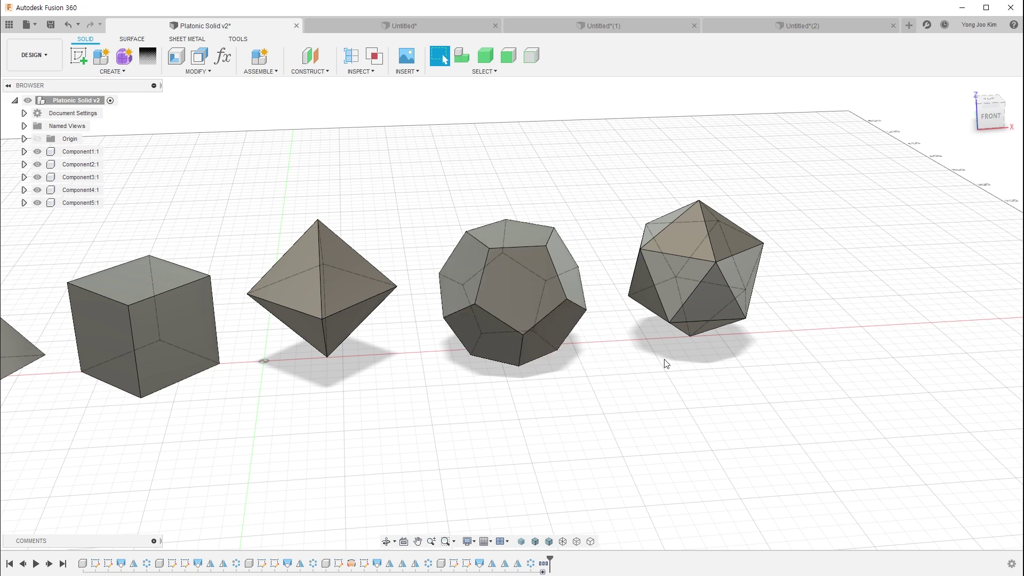
scroll(765, 336, "up", 1)
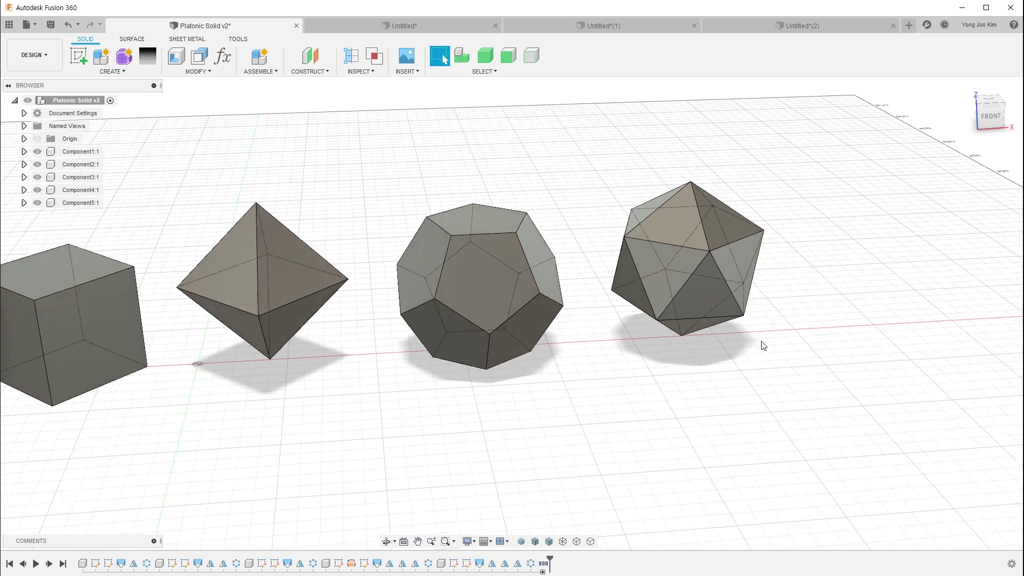
scroll(768, 344, "up", 1)
scroll(778, 341, "up", 1)
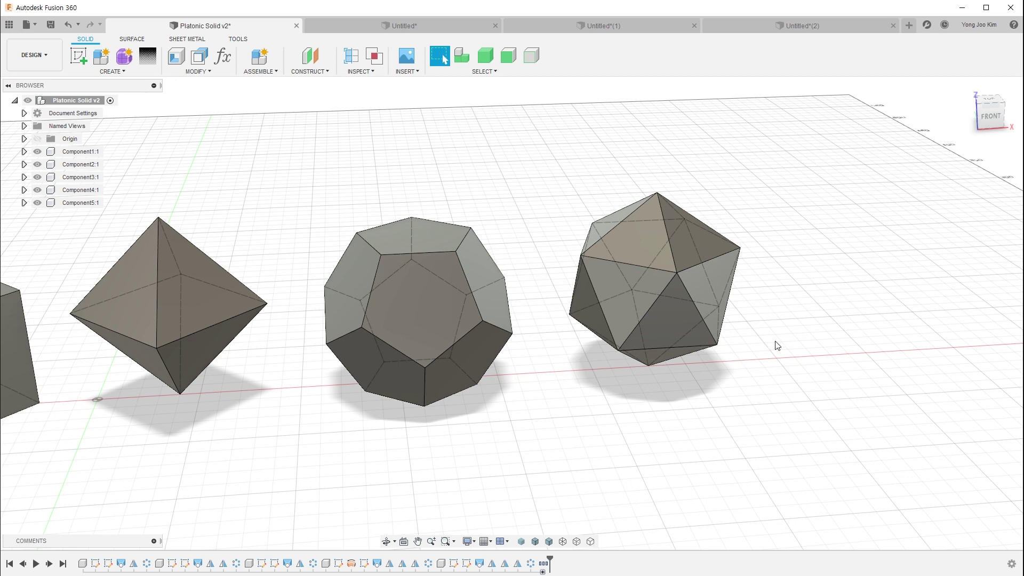
mouse_move(778, 357)
middle_mouse_down("shift")
mouse_move(781, 305)
mouse_move(777, 338)
mouse_move(765, 322)
middle_mouse_up("shift")
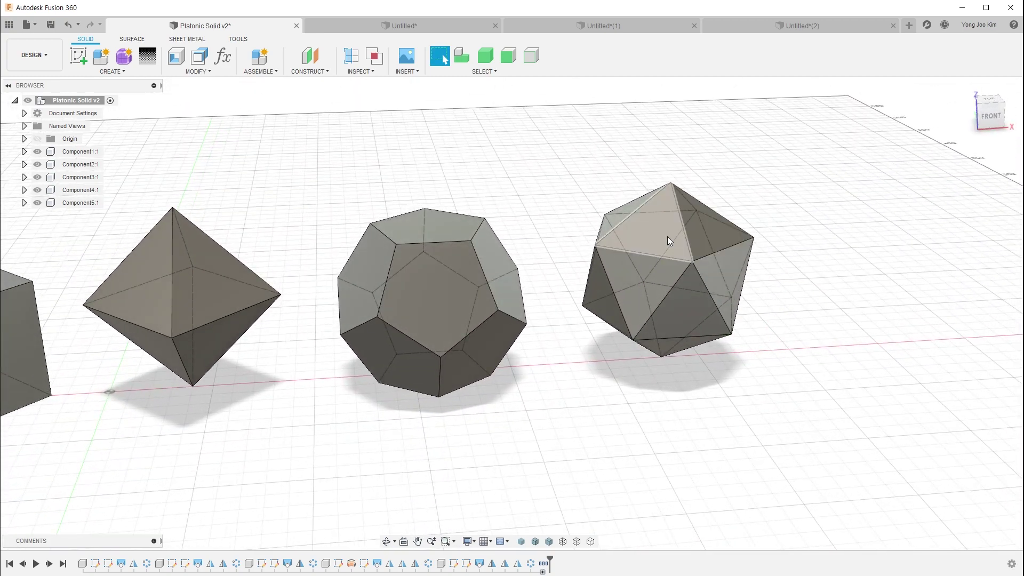
middle_click_drag(798, 280, 756, 327, "shift")
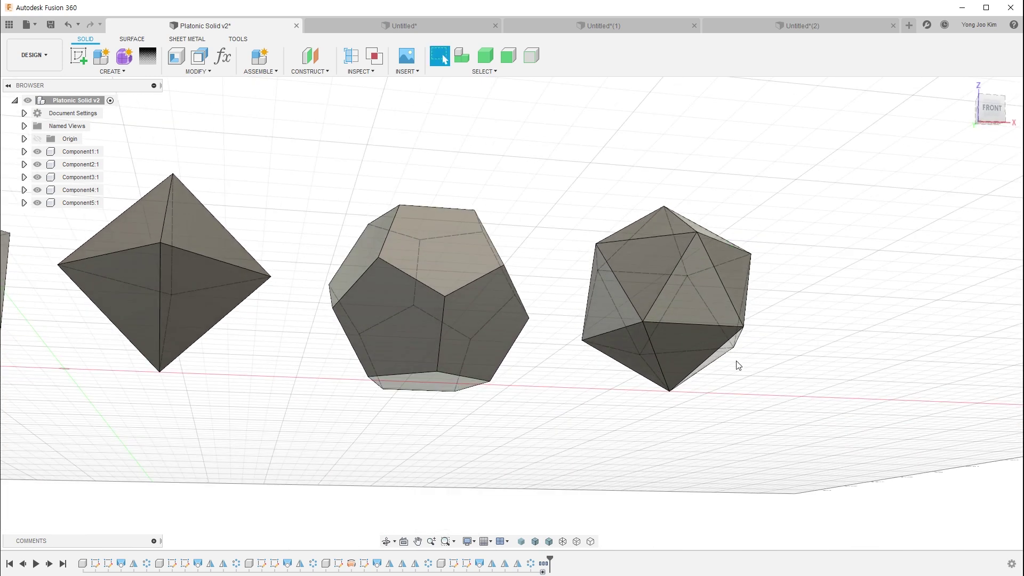
middle_click_drag(826, 359, 805, 360, "shift")
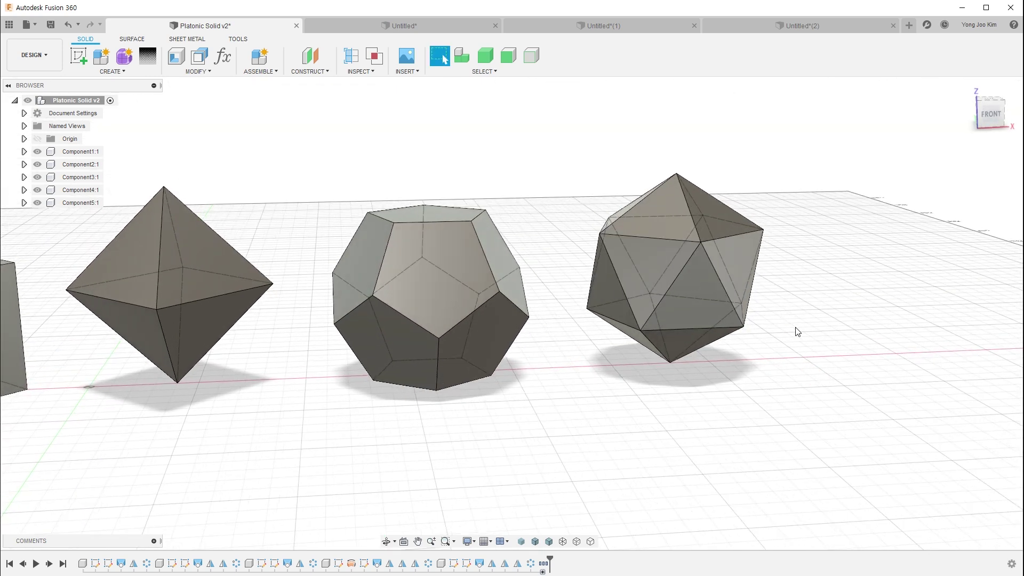
middle_click_drag(781, 338, 727, 361, "shift")
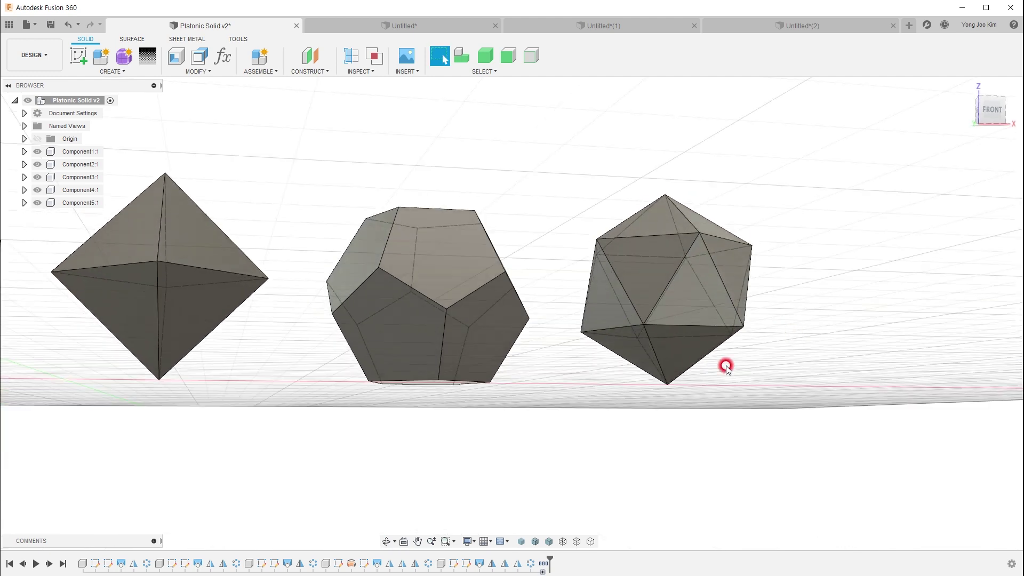
left_click(670, 385)
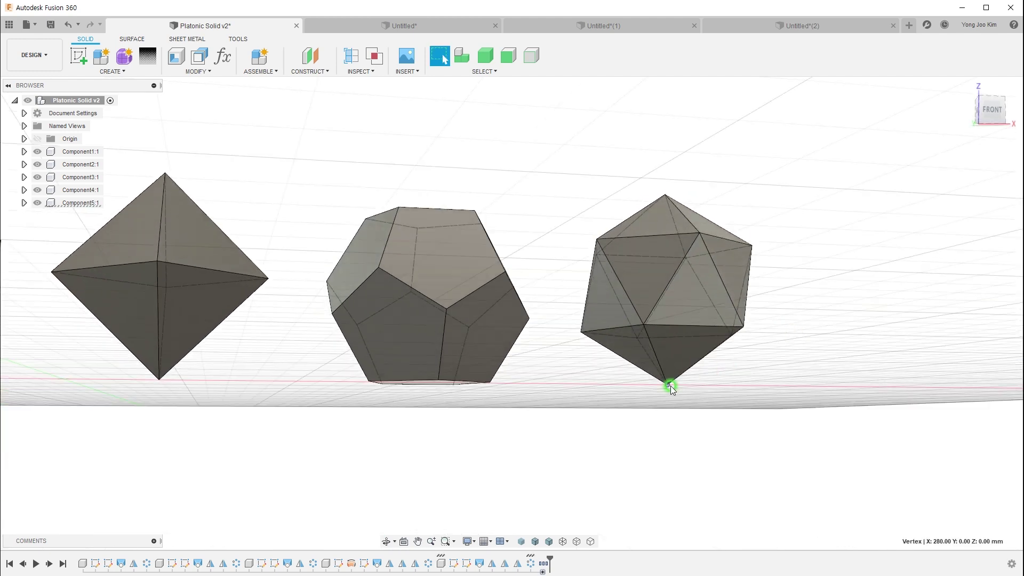
scroll(503, 436, "down", 2)
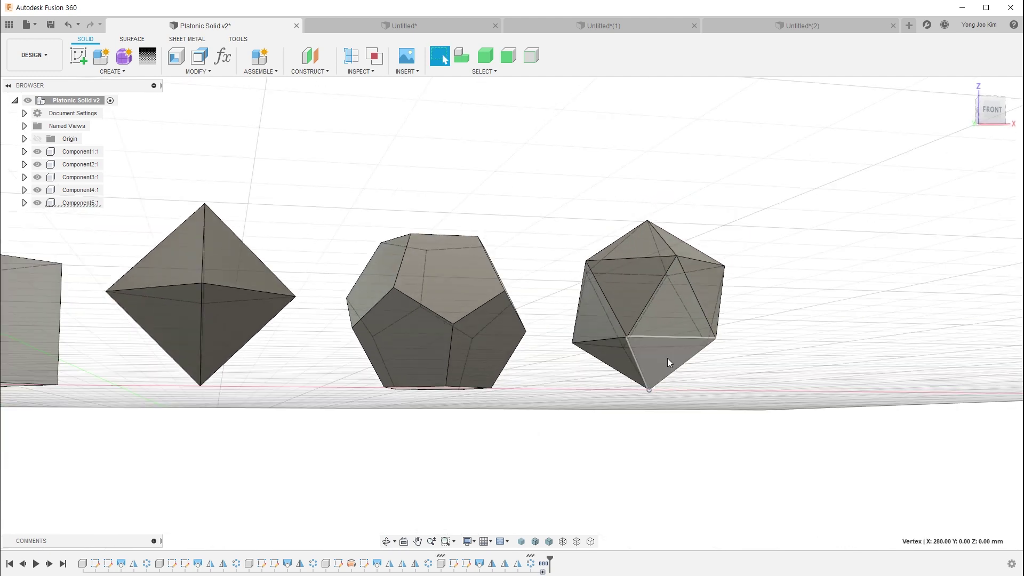
mouse_move(738, 375)
middle_mouse_down("shift")
mouse_move(727, 377)
mouse_move(731, 400)
mouse_move(753, 366)
middle_mouse_up("shift")
scroll(766, 320, "up", 2)
middle_click_drag(766, 320, 777, 326, "shift")
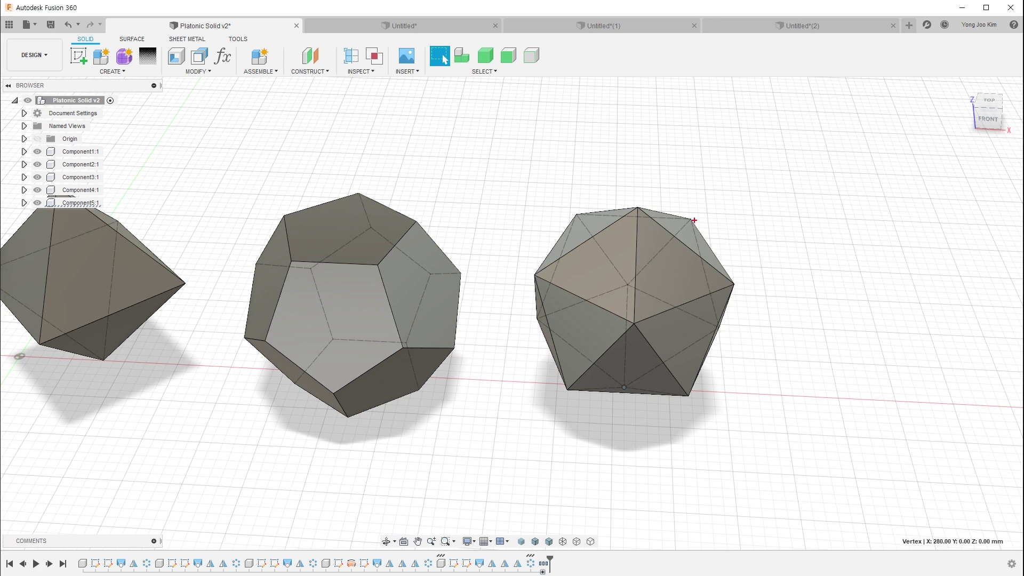
mouse_move(669, 219)
left_mouse_down()
mouse_move(603, 217)
mouse_move(539, 276)
mouse_move(638, 320)
mouse_move(714, 290)
mouse_move(731, 279)
mouse_move(688, 215)
left_mouse_up()
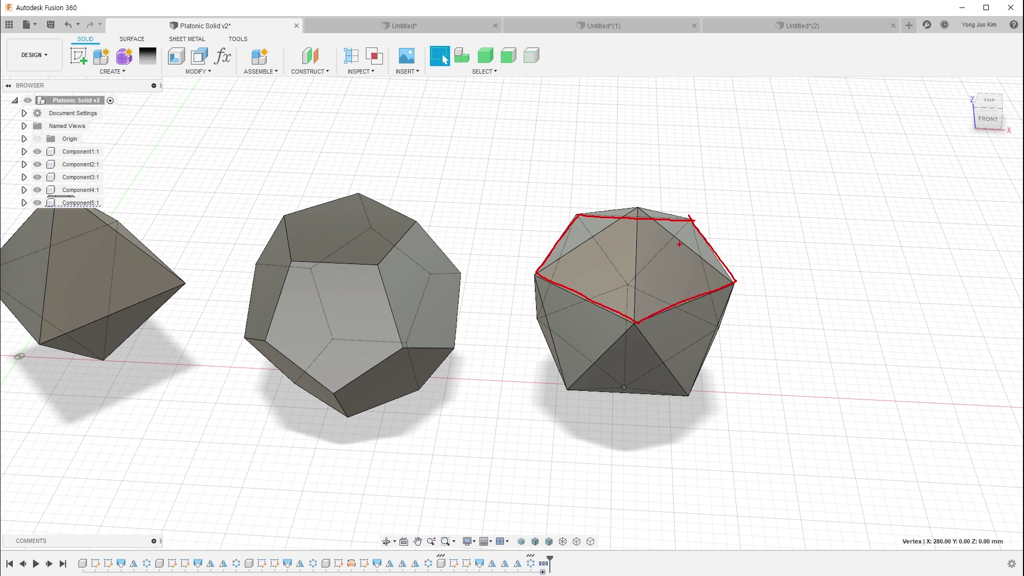
mouse_move(546, 272)
left_mouse_down()
mouse_move(645, 203)
mouse_move(631, 293)
mouse_move(645, 323)
left_mouse_up()
key("Escape")
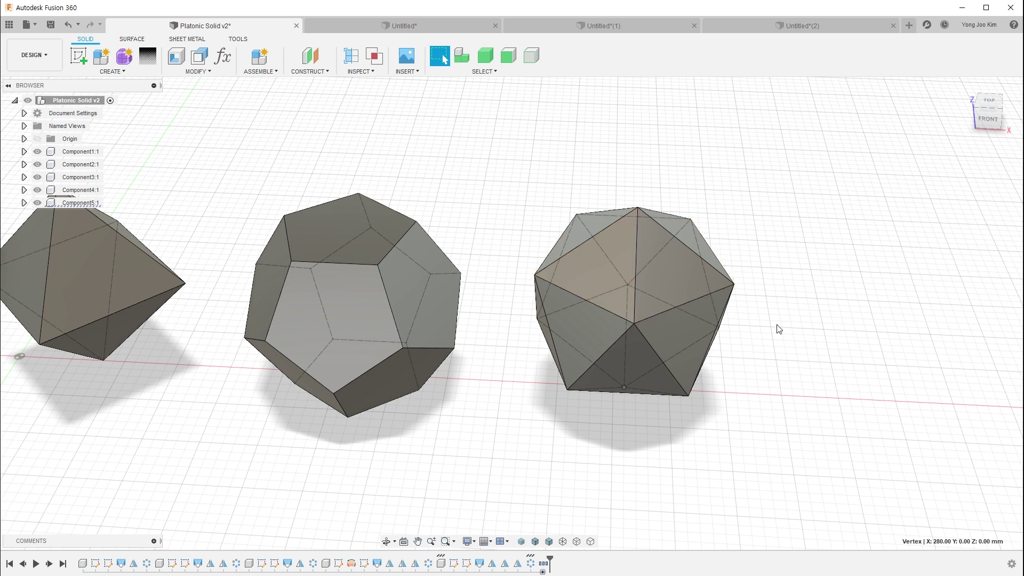
left_click(907, 26)
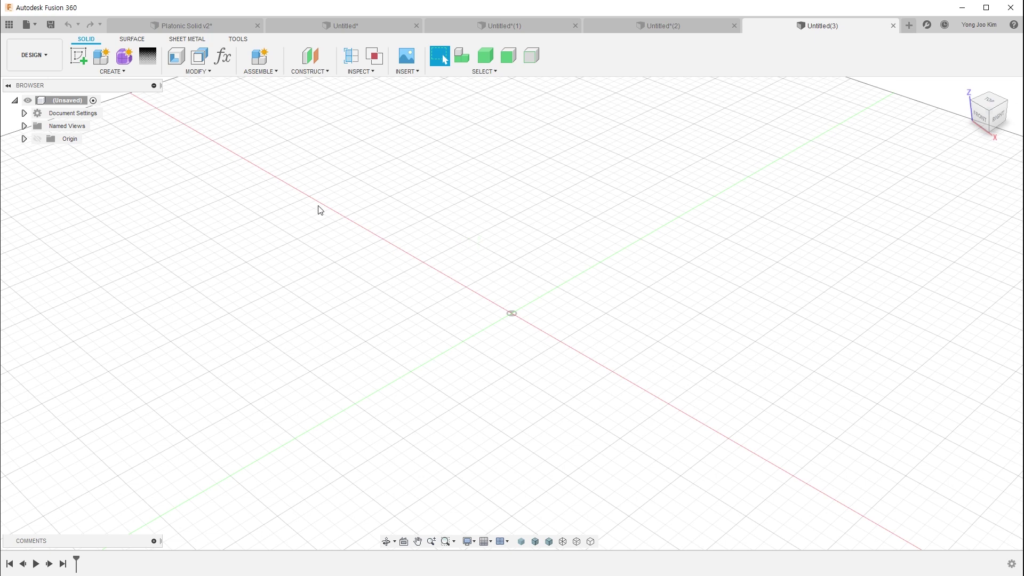
- On the XY plane, sketch a five-sided circumscribed polygon centred on the origin
left_click(79, 55)
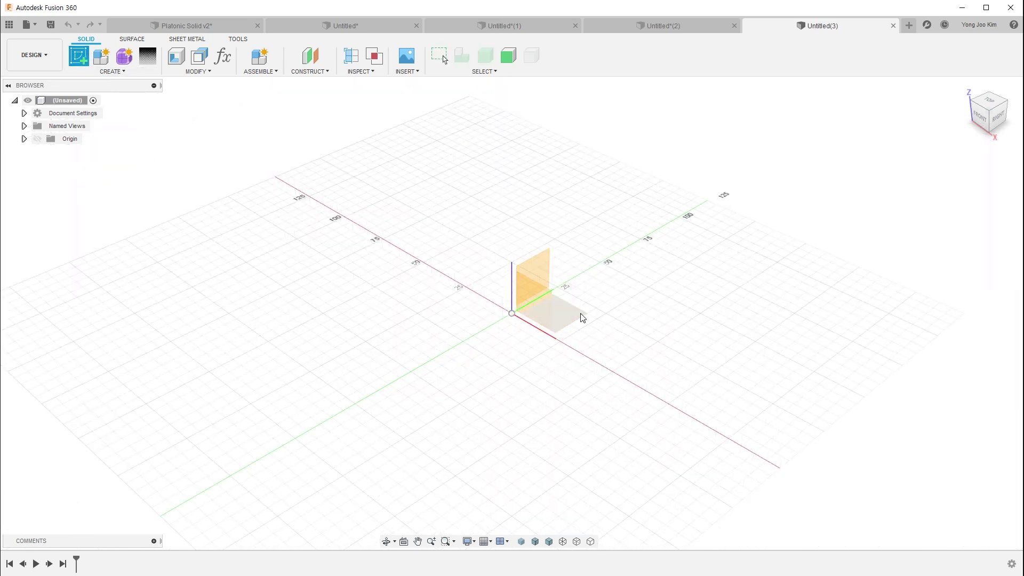
left_click(579, 317)
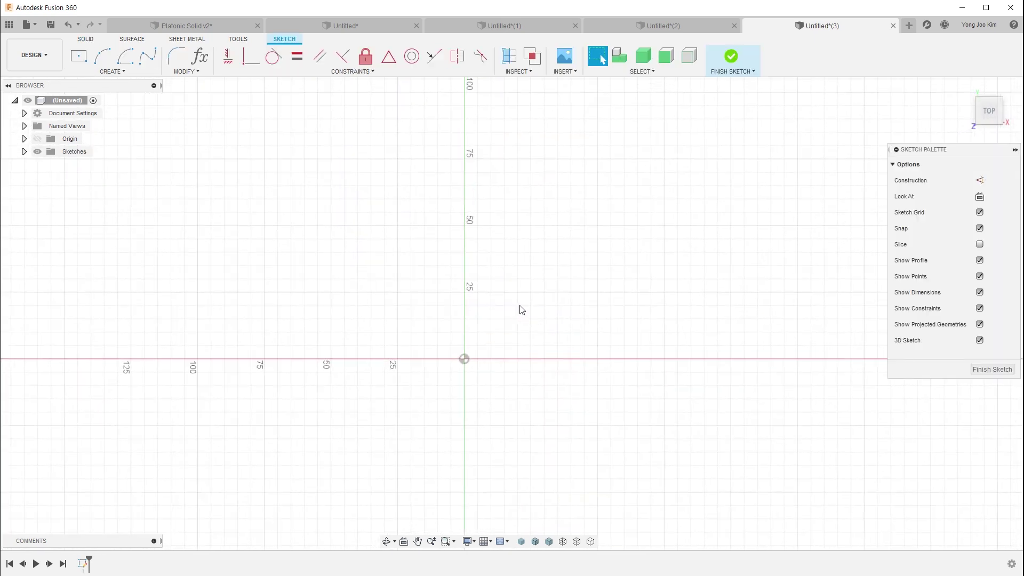
left_click(112, 71)
mouse_move(89, 131)
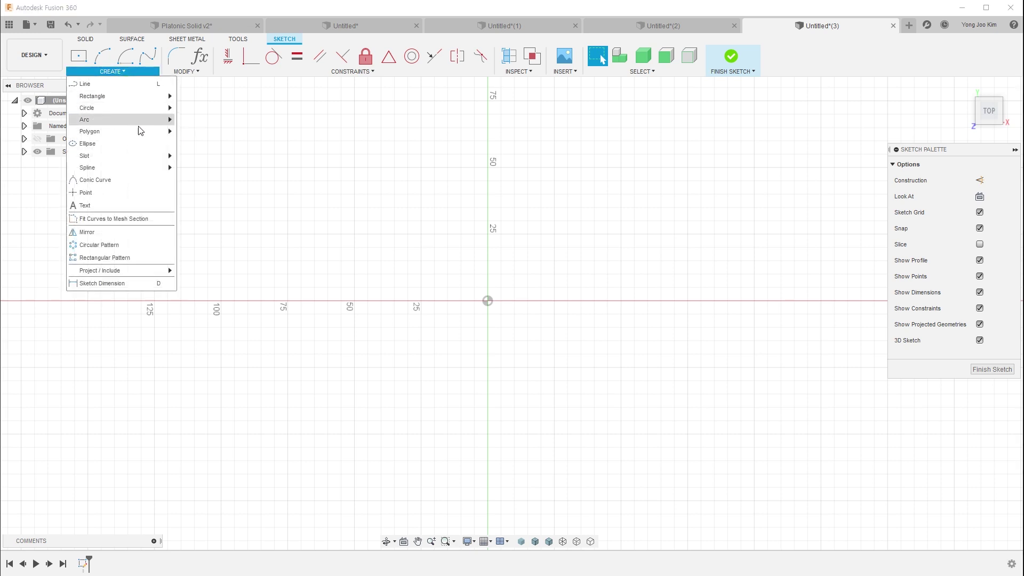
left_click(208, 136)
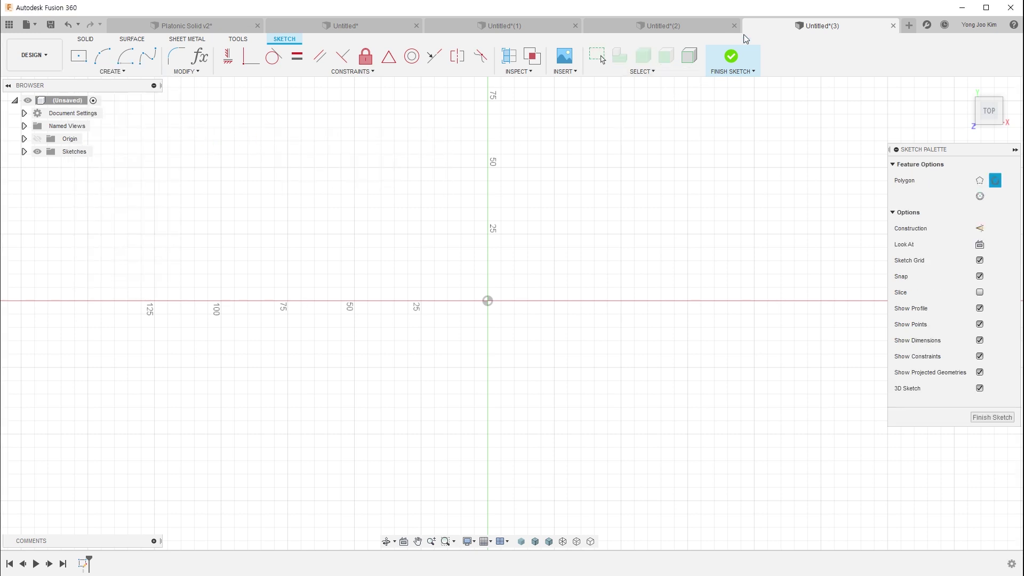
left_click(487, 301)
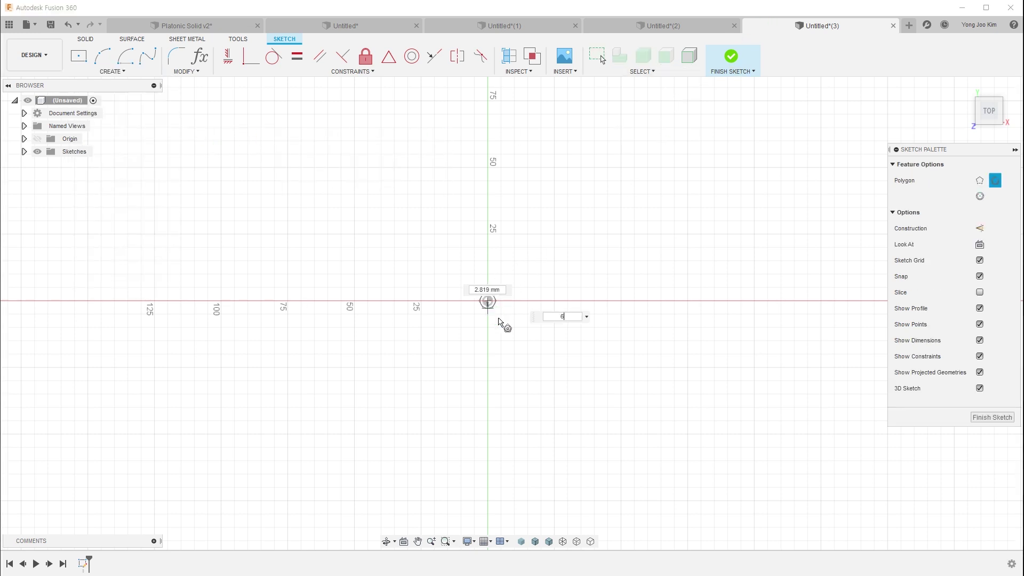
key("Tab")
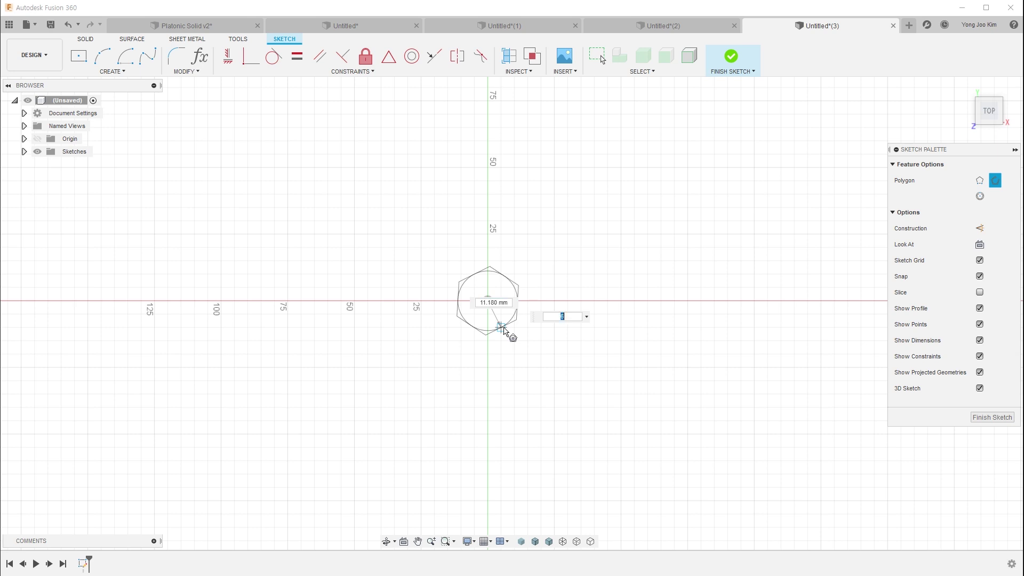
type("5")
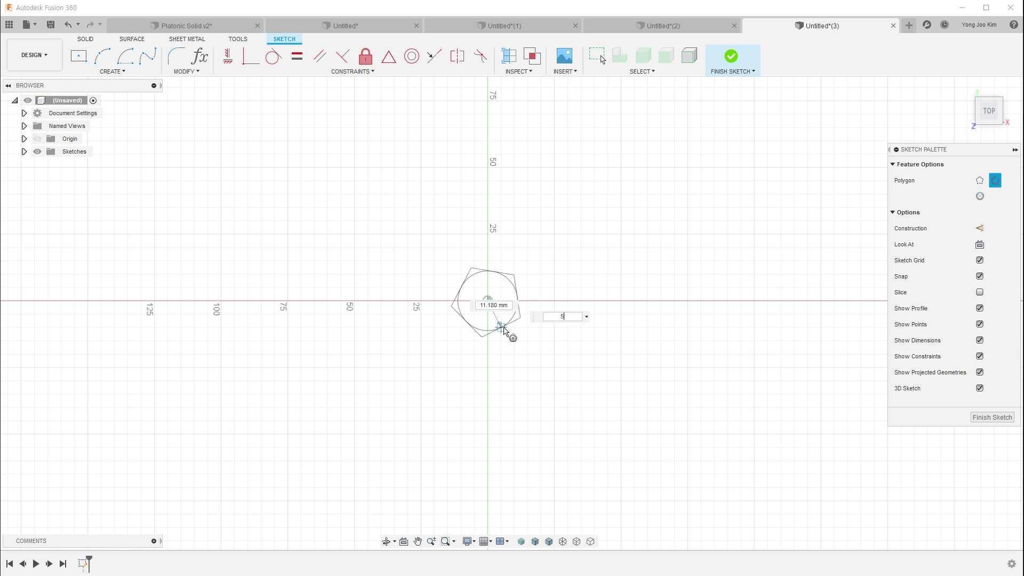
key("Return")
scroll(505, 331, "up", 2)
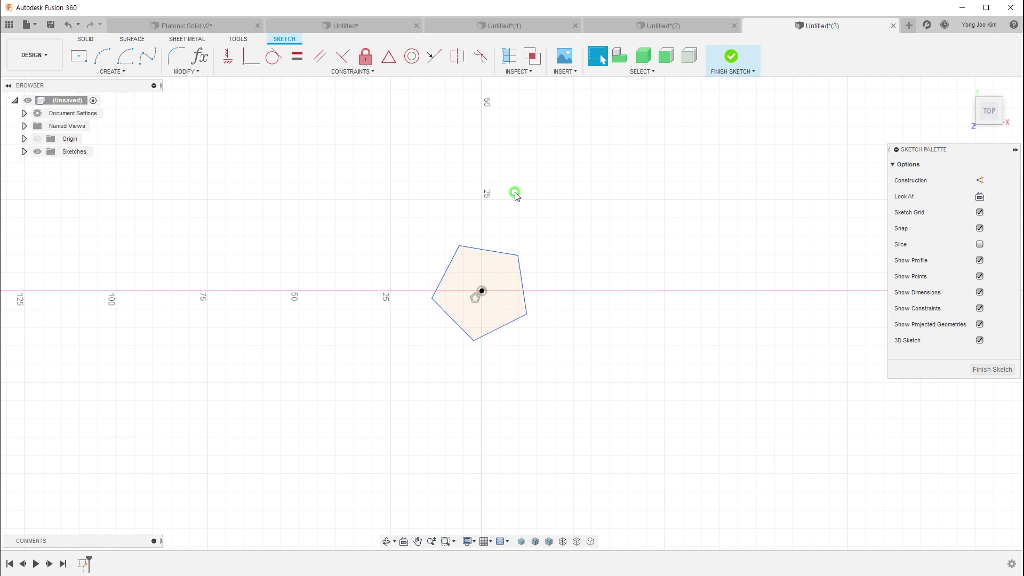
left_click_drag(488, 250, 495, 246)
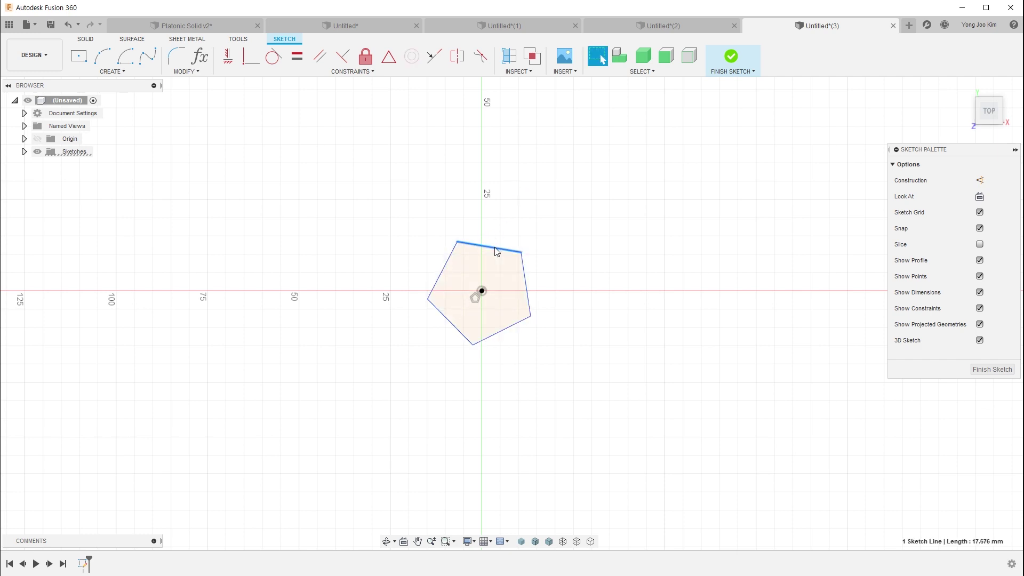
- Constrain the pentagon's top edge to be horizontal
left_click(412, 347)
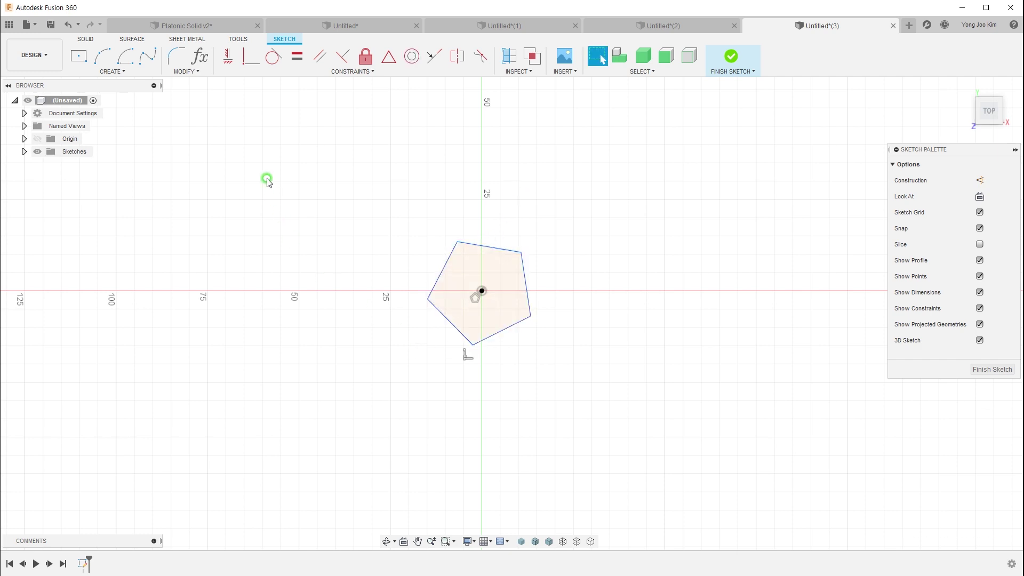
left_click(228, 56)
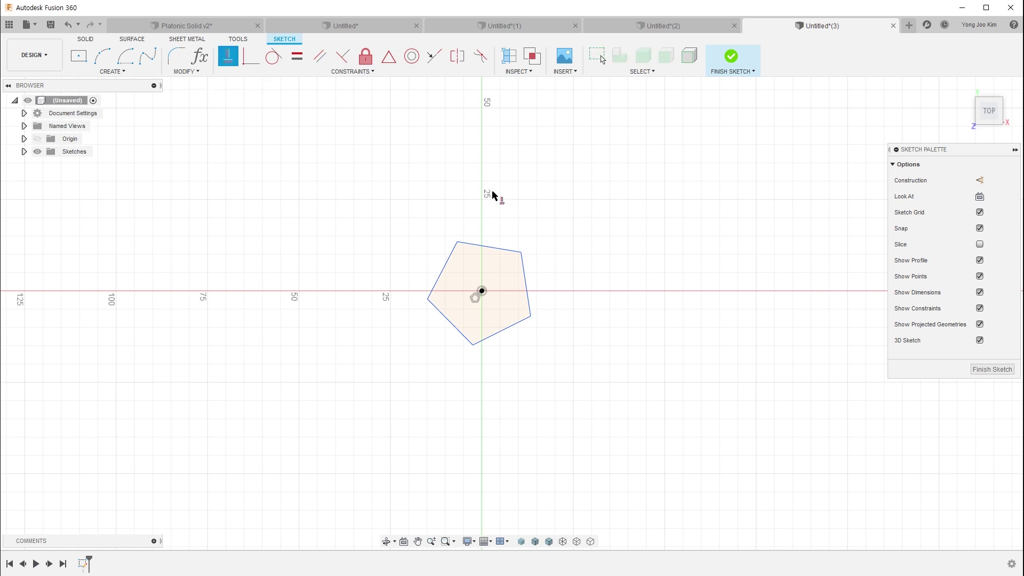
left_click(494, 247)
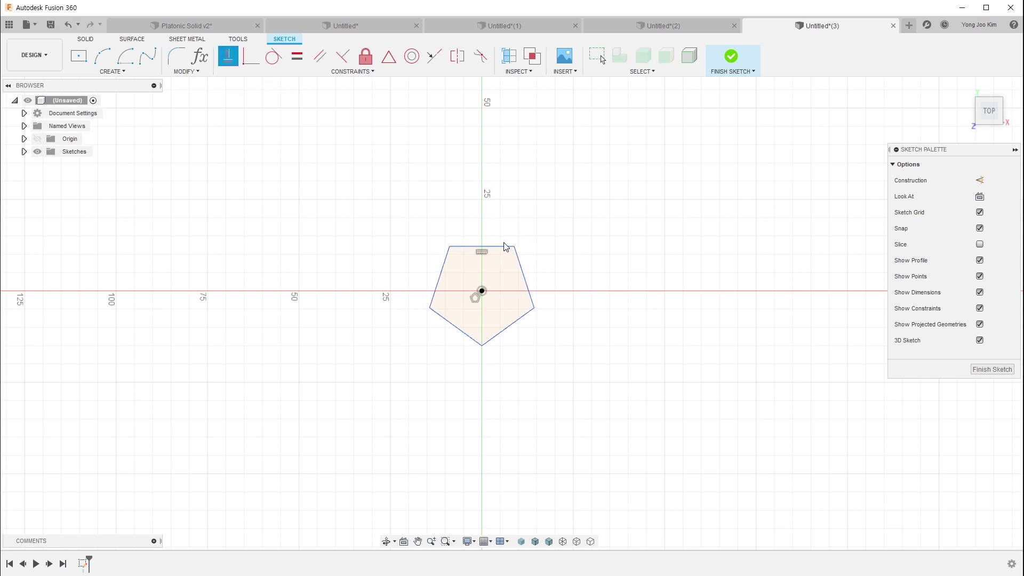
key("Escape")
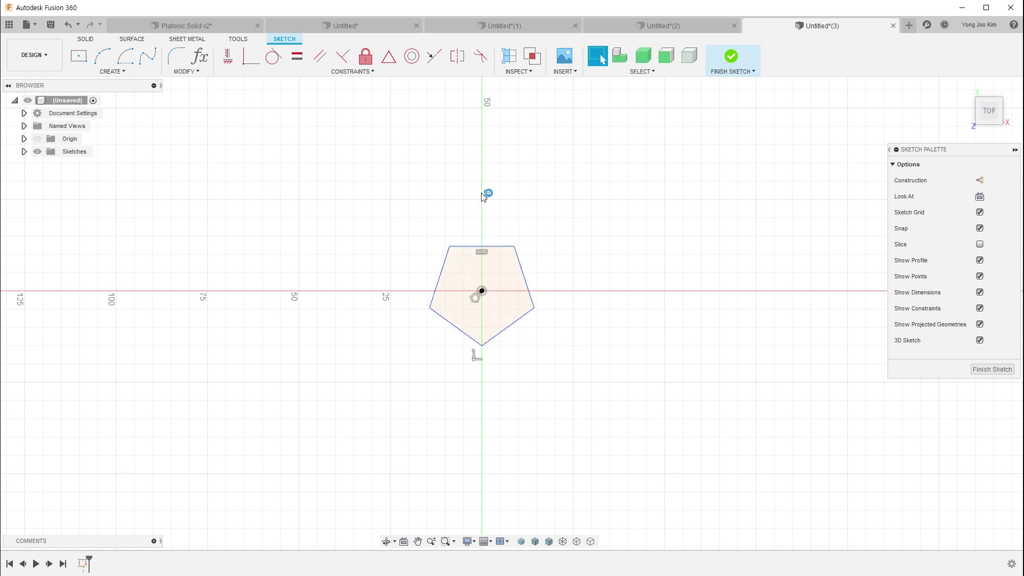
- Dimension the top edge to 50 mm and finish the pentagon sketch
left_click(559, 251)
key("d")
left_click(482, 247)
left_click(484, 214)
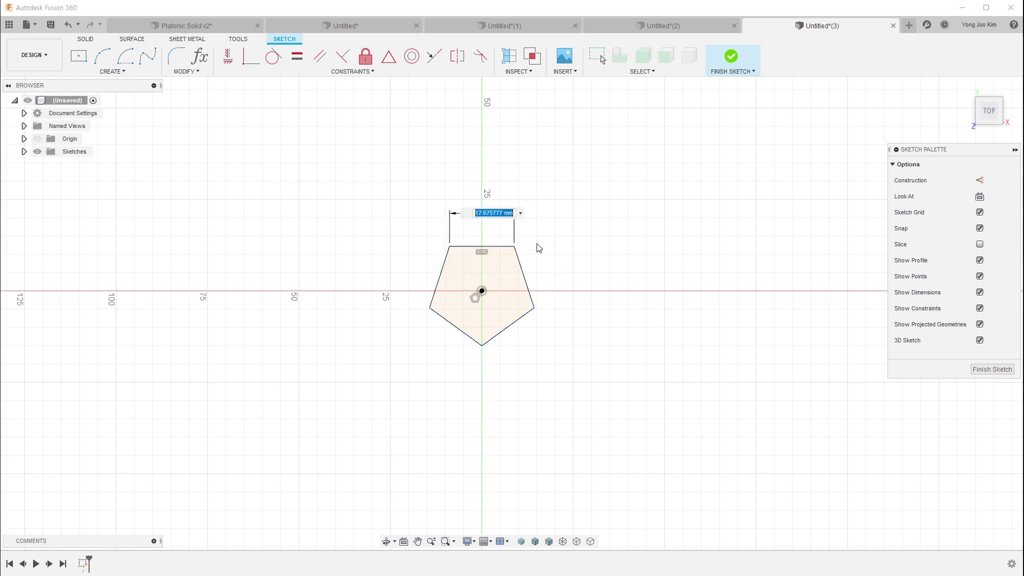
type("50")
key("Return")
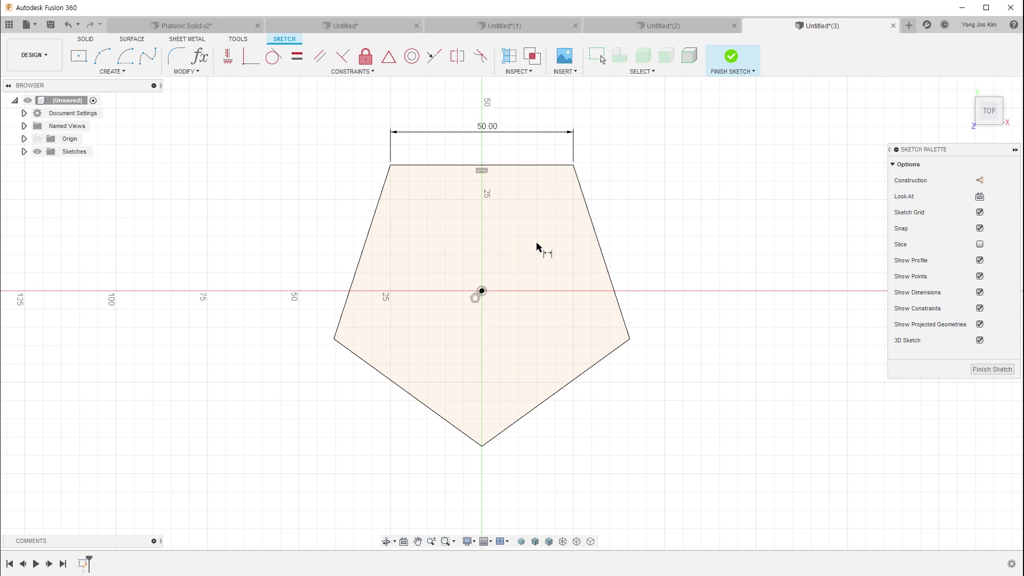
scroll(537, 248, "down", 2)
key("Escape")
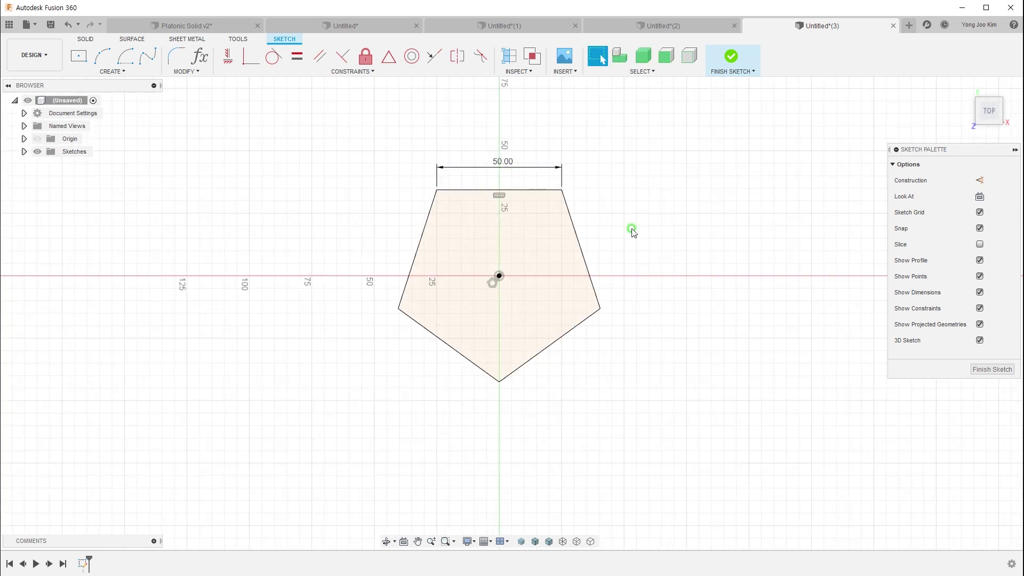
left_click(730, 56)
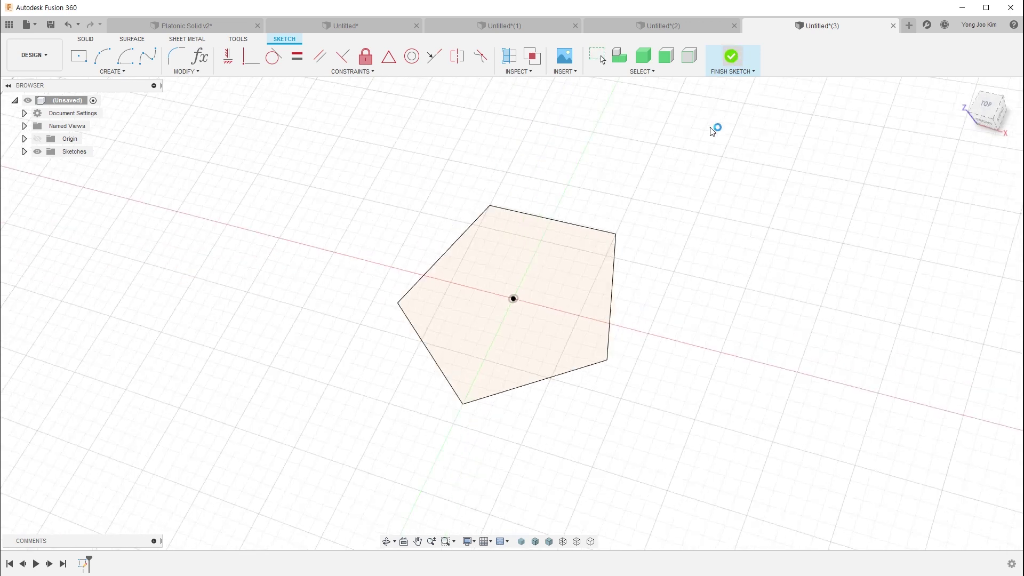
- Glance at Platonic Solid v2, then start a new sketch on the vertical origin plane in Untitled(3)
middle_click_drag(673, 245, 601, 253, "shift")
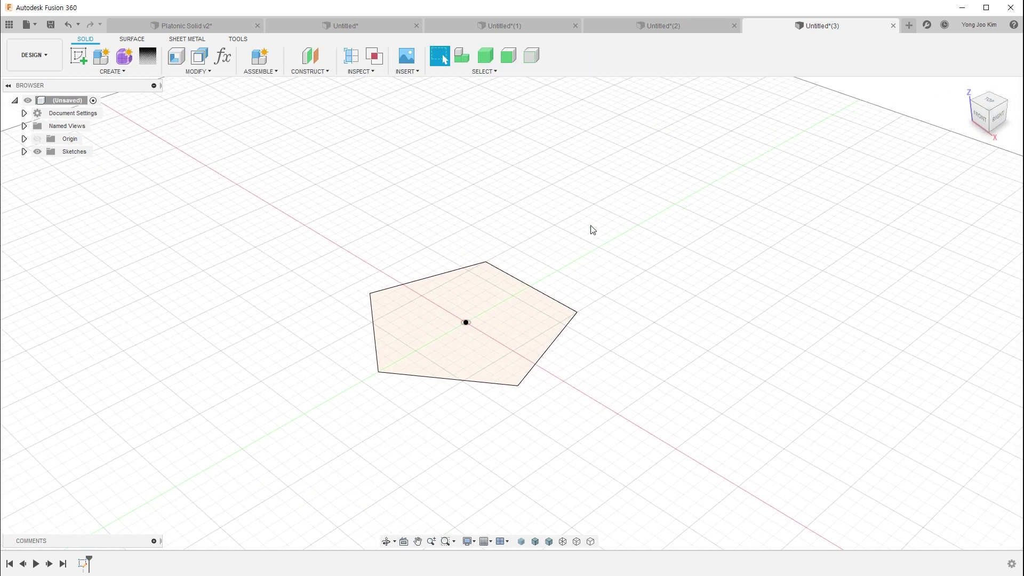
left_click(221, 27)
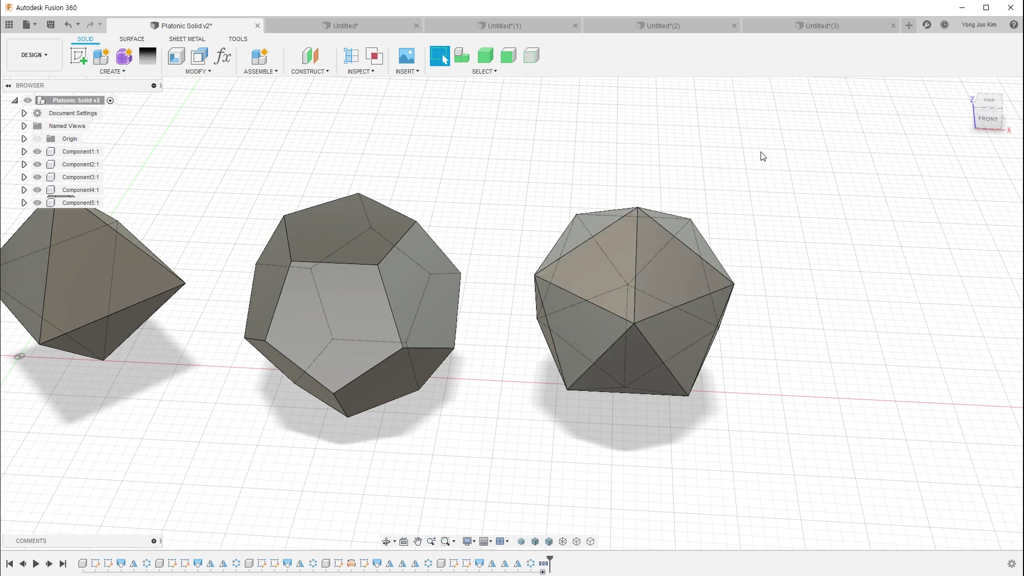
left_click(821, 25)
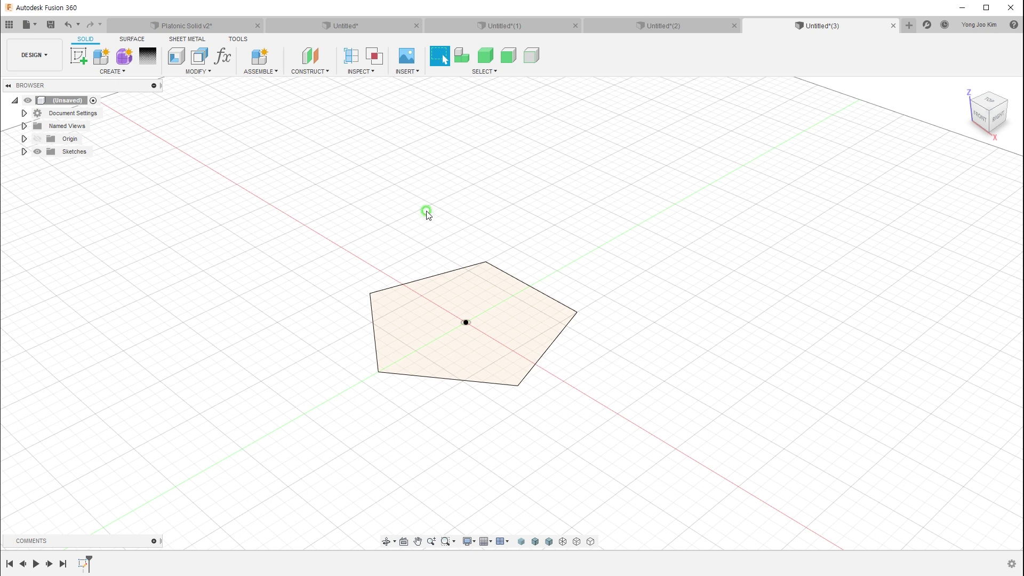
mouse_move(379, 372)
left_mouse_down()
mouse_move(450, 287)
mouse_move(517, 386)
left_mouse_up()
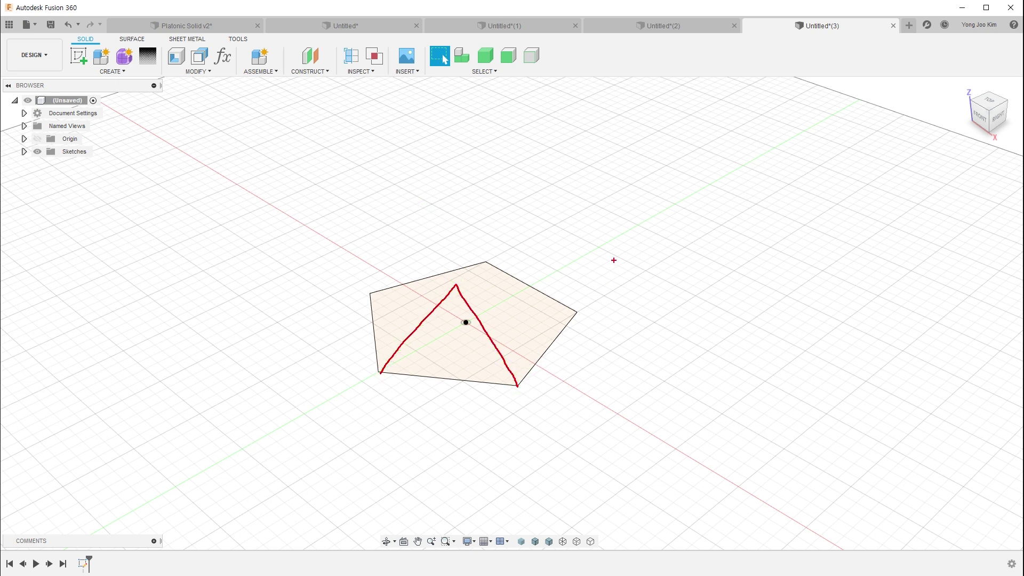
key("Escape")
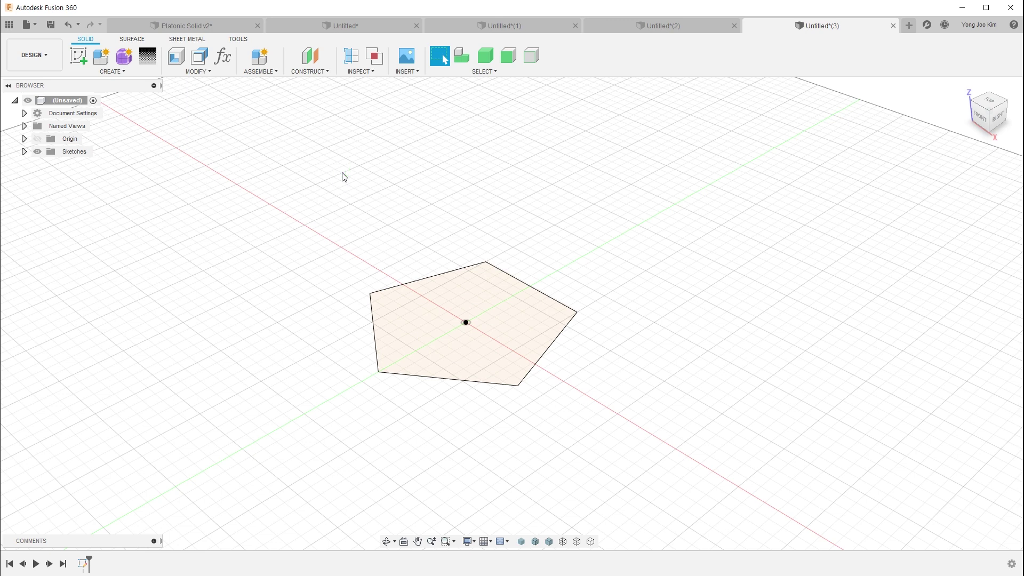
key("m")
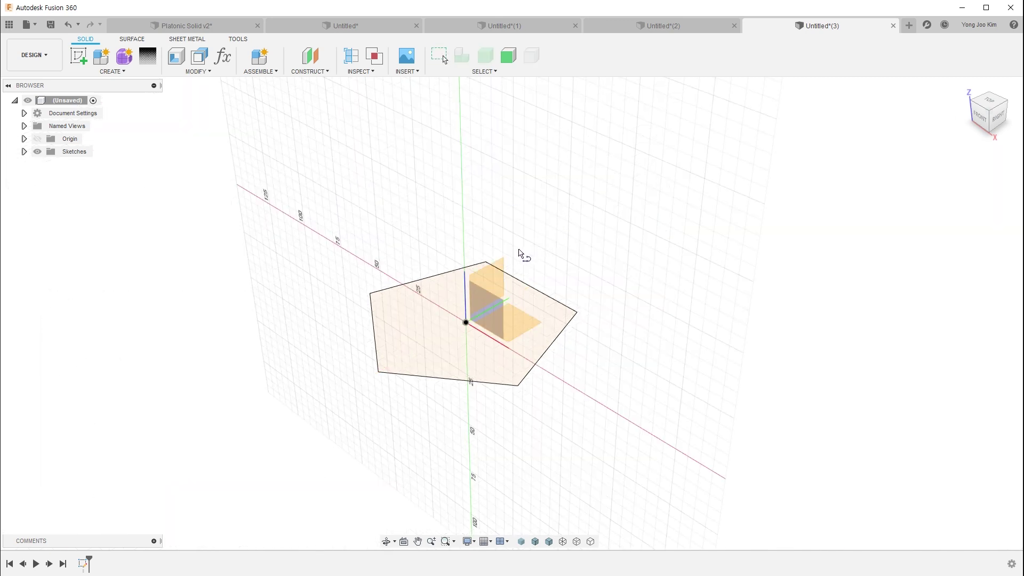
left_click(505, 262)
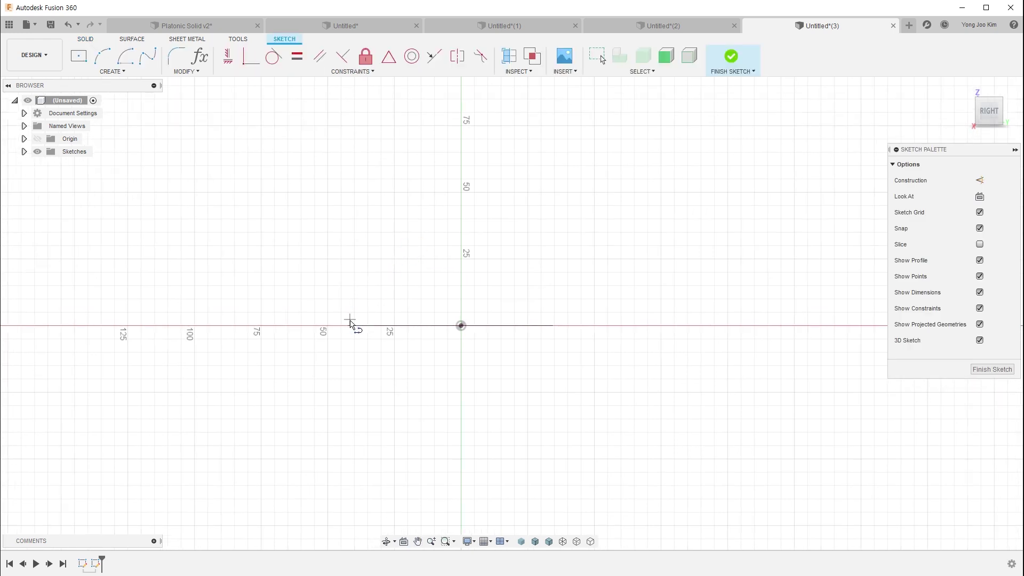
- Draw a 50 mm slanted line with its upper endpoint vertically aligned above the origin
left_click(348, 325)
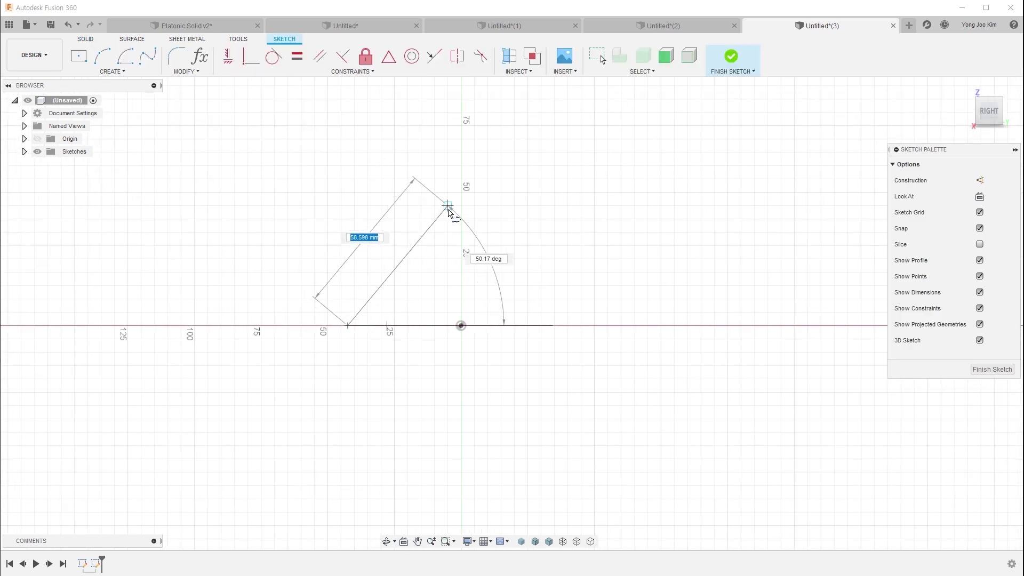
type("d1")
key("Return")
key("Escape")
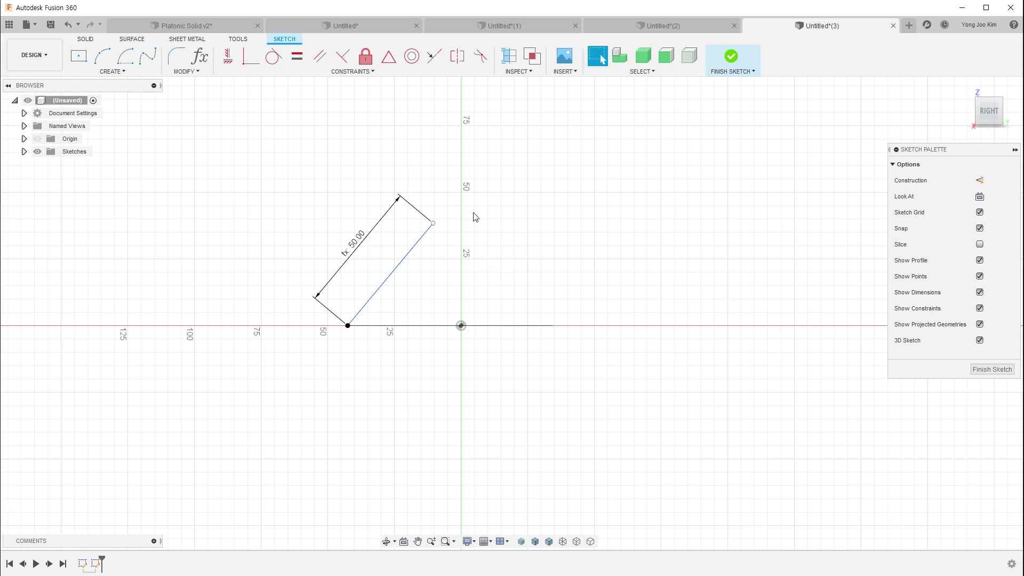
left_click_drag(435, 225, 452, 243)
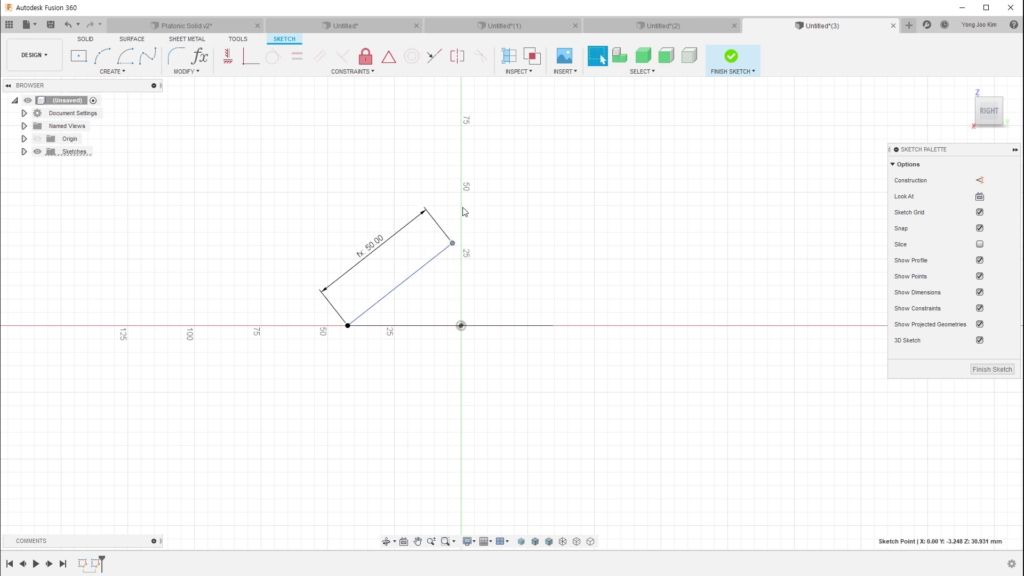
left_click(230, 59)
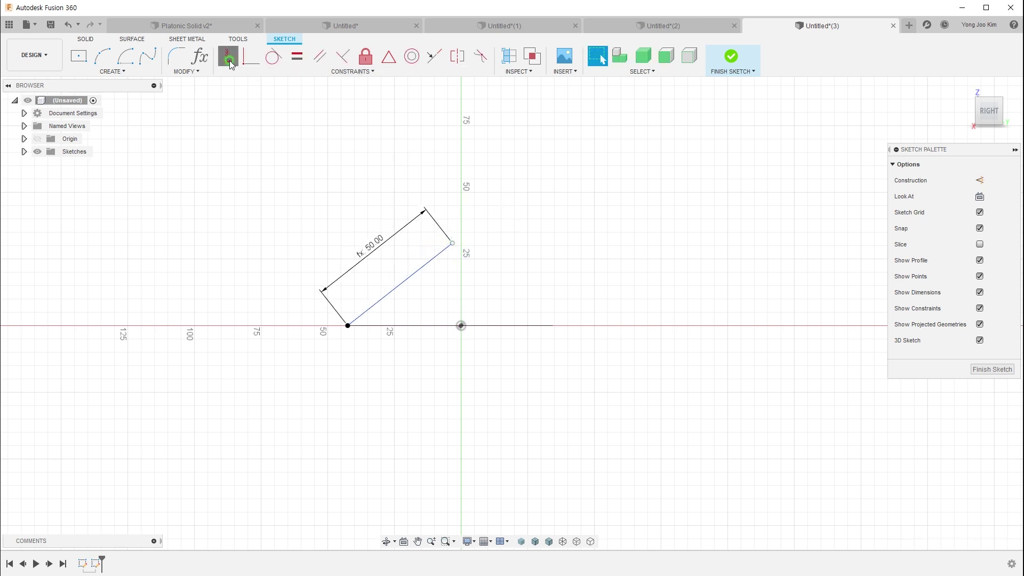
left_click(452, 243)
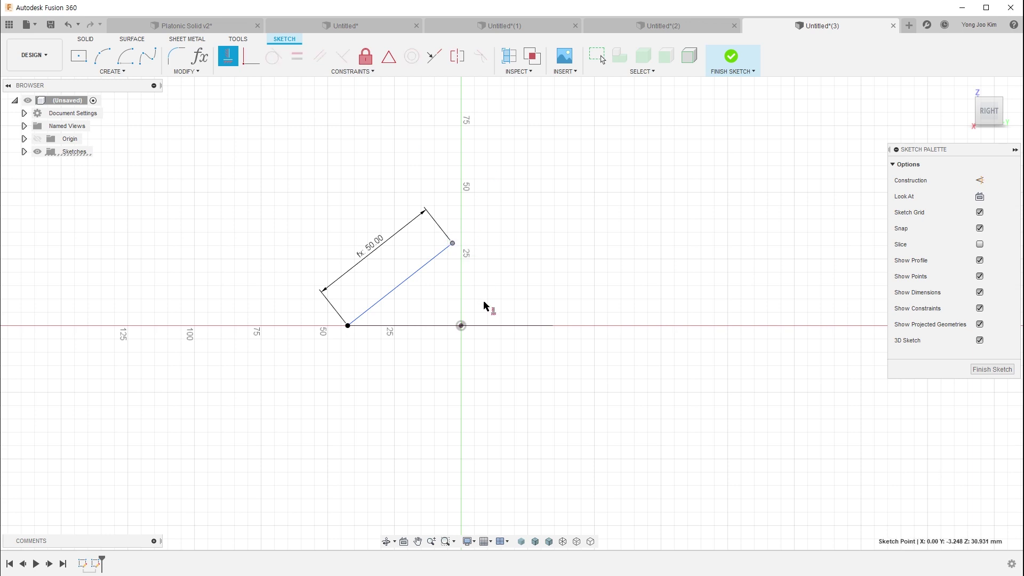
left_click(461, 326)
key("Escape")
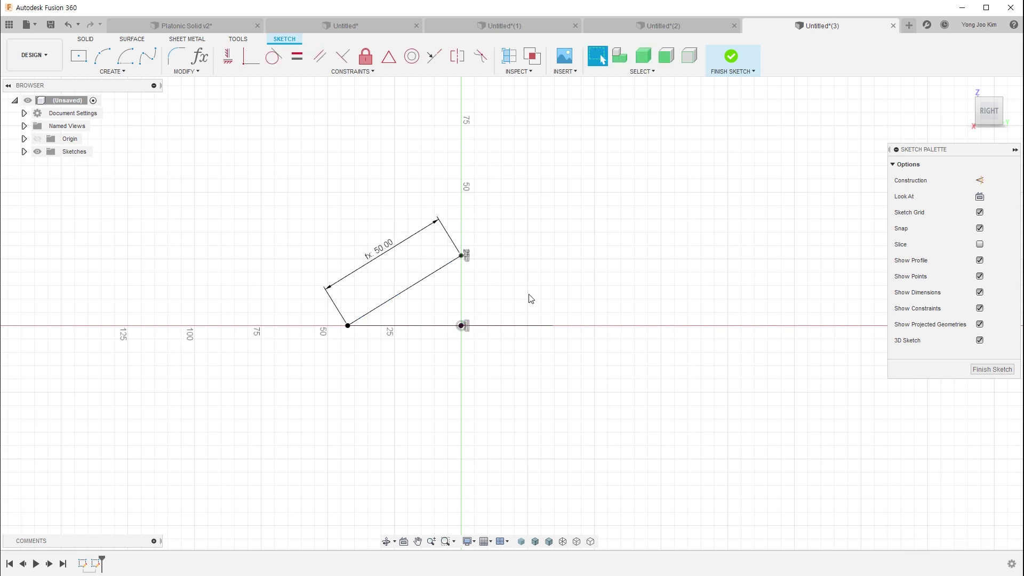
- Add a line perpendicular to it ending directly below the origin, then finish the sketch
mouse_move(528, 267)
middle_mouse_down("shift")
mouse_move(536, 252)
mouse_move(521, 231)
mouse_move(526, 217)
middle_mouse_up("shift")
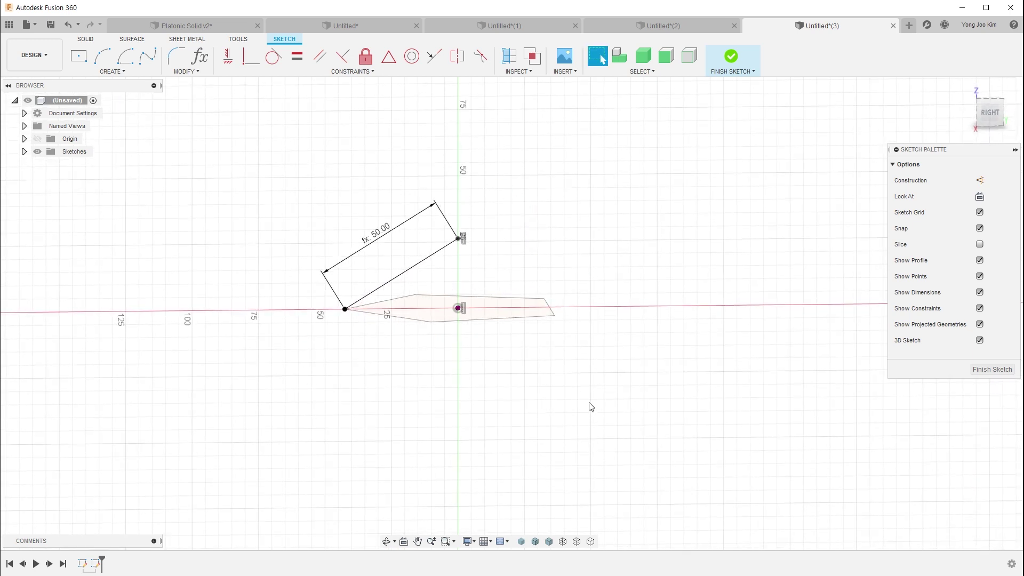
middle_click(583, 256)
left_click(402, 274)
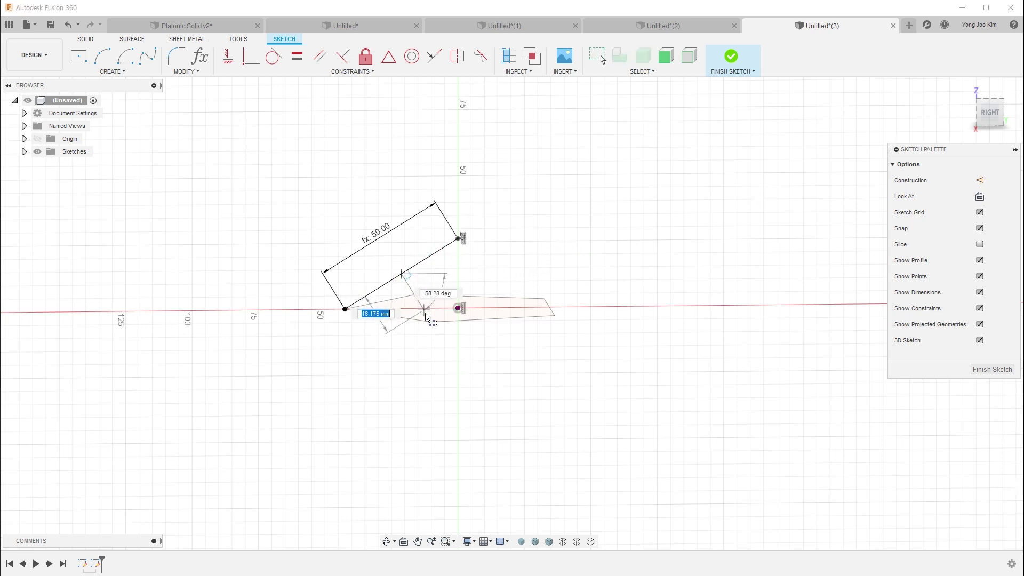
left_click(455, 353)
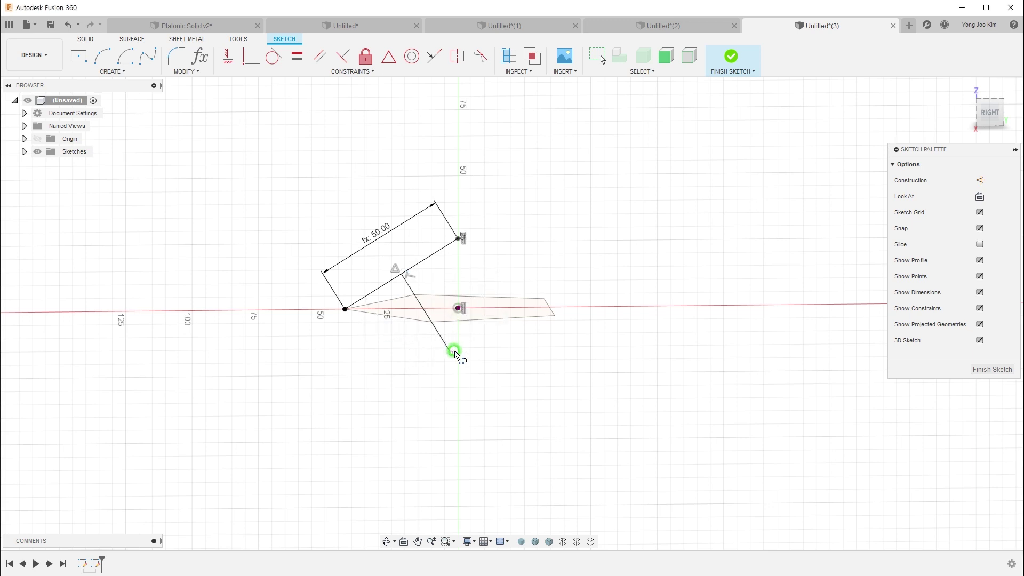
key("Escape")
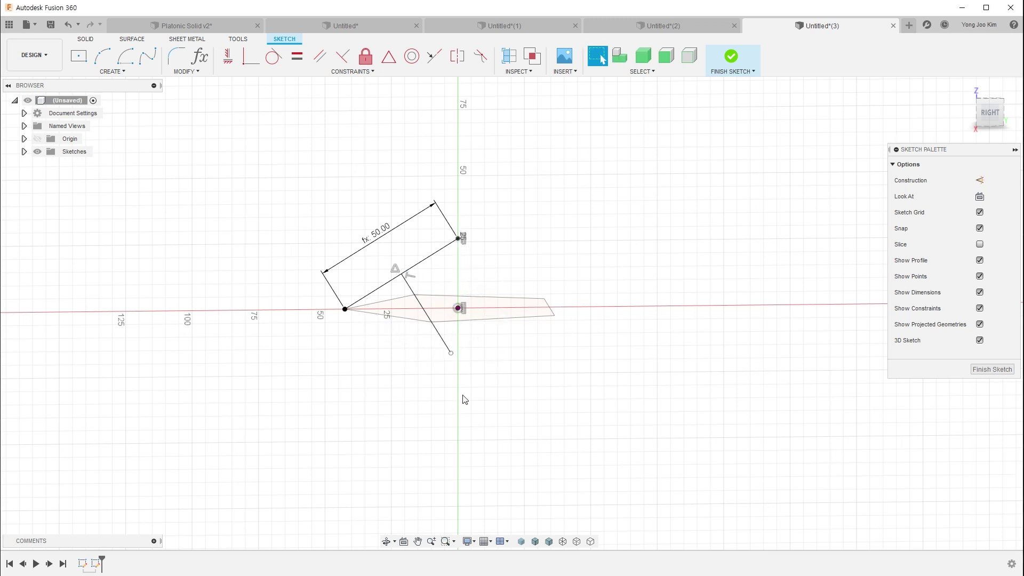
left_click(228, 56)
left_click(458, 308)
left_click(452, 359)
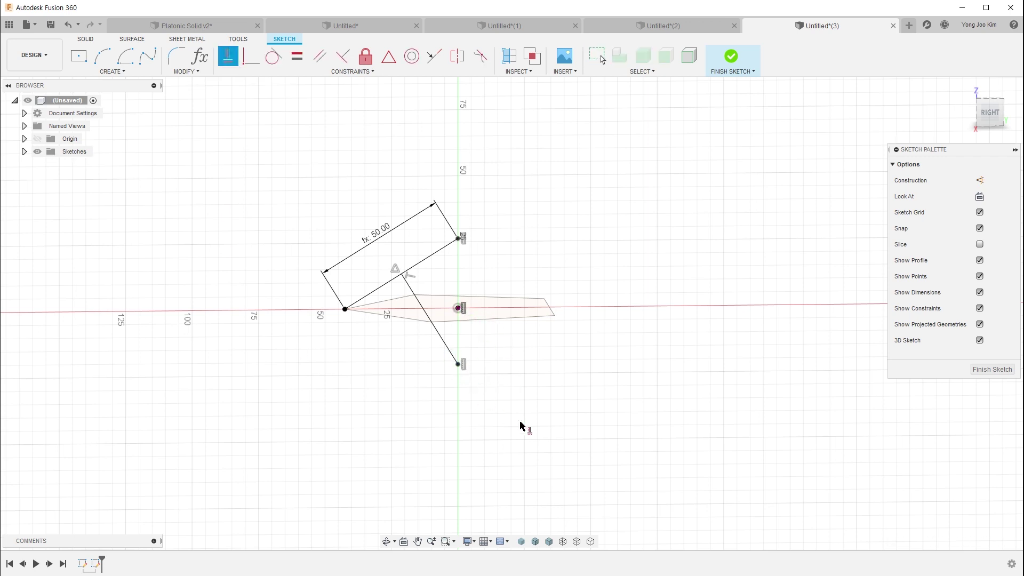
key("Escape")
left_click(458, 365)
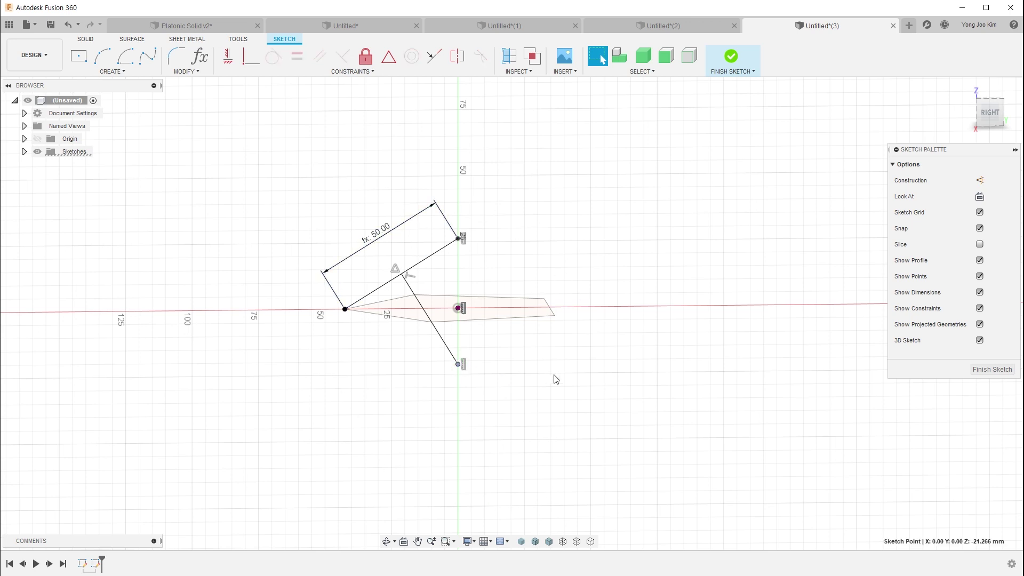
left_click(599, 354)
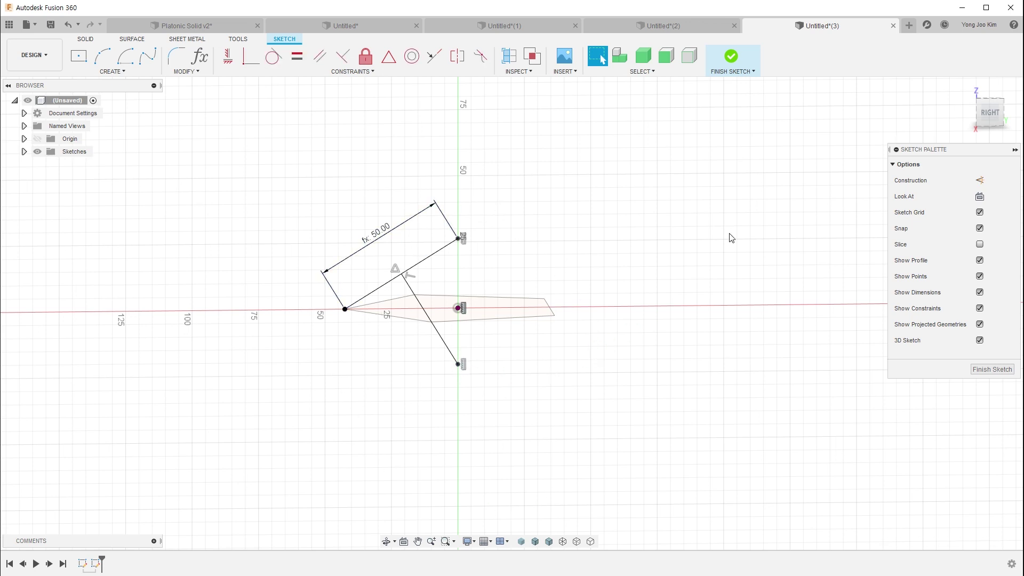
left_click(732, 59)
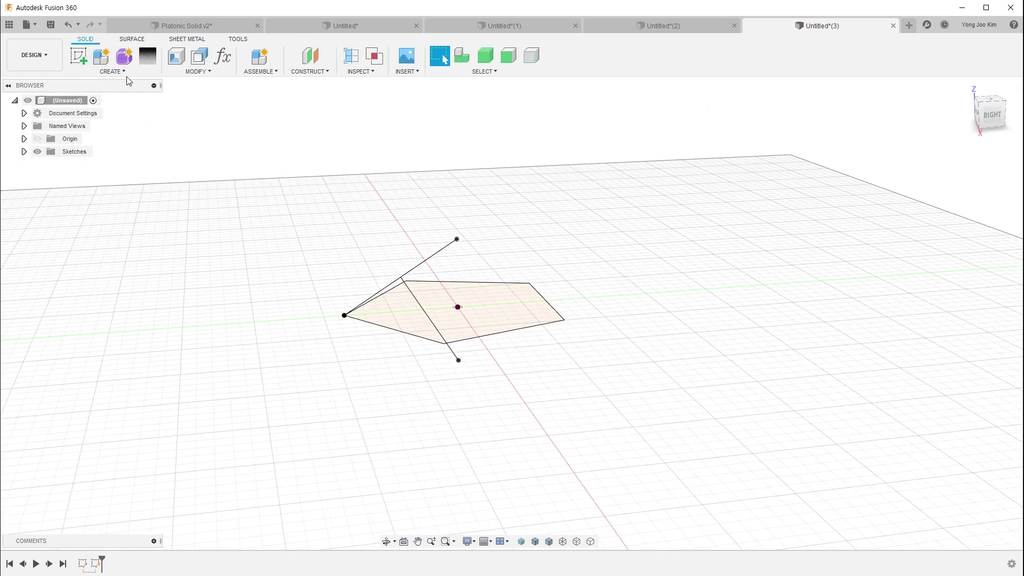
- Start and cancel a loft, glance at Platonic Solid v2, and return to Untitled(3)
left_click(112, 71)
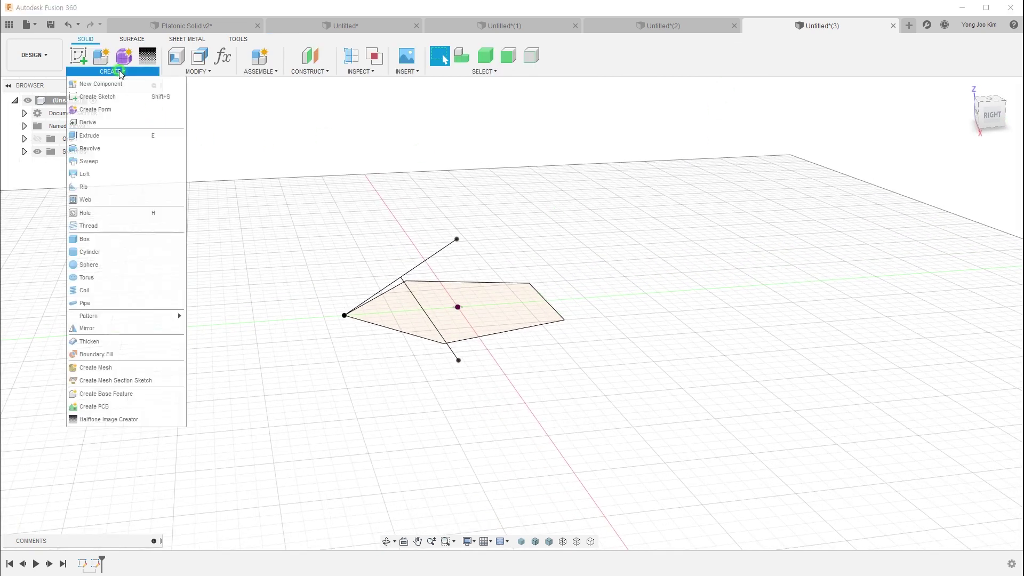
left_click(145, 173)
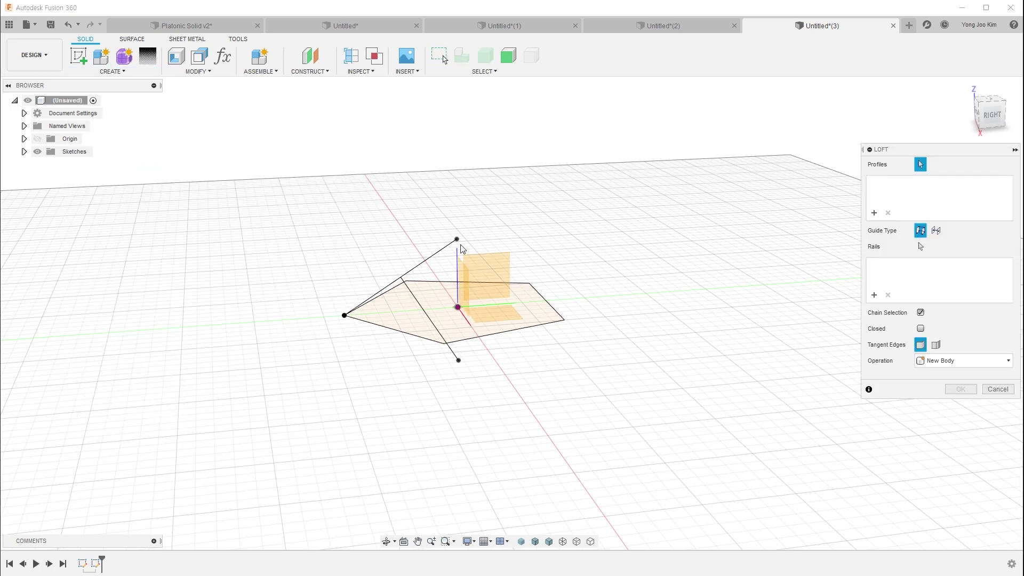
left_click(997, 389)
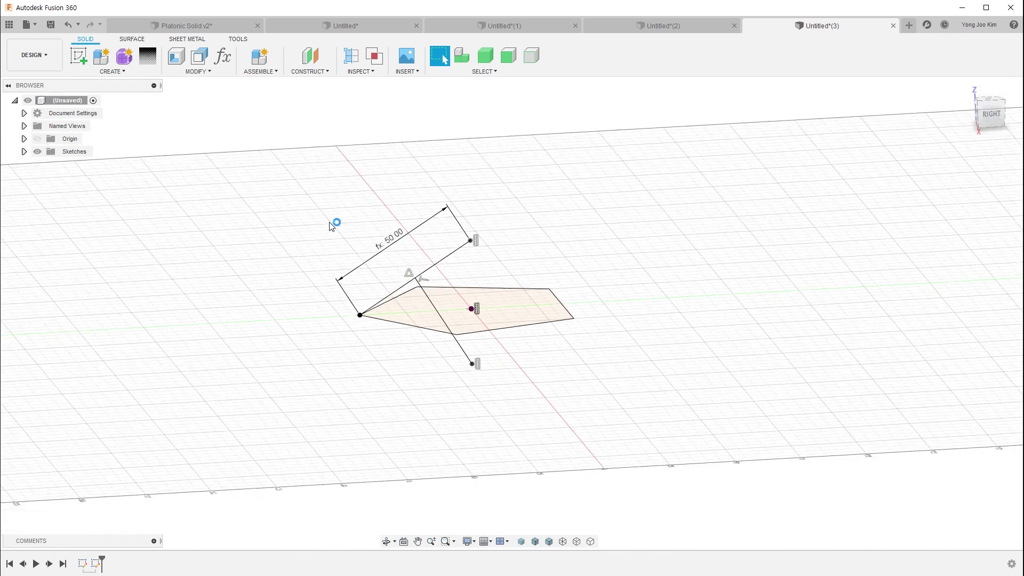
left_click(183, 26)
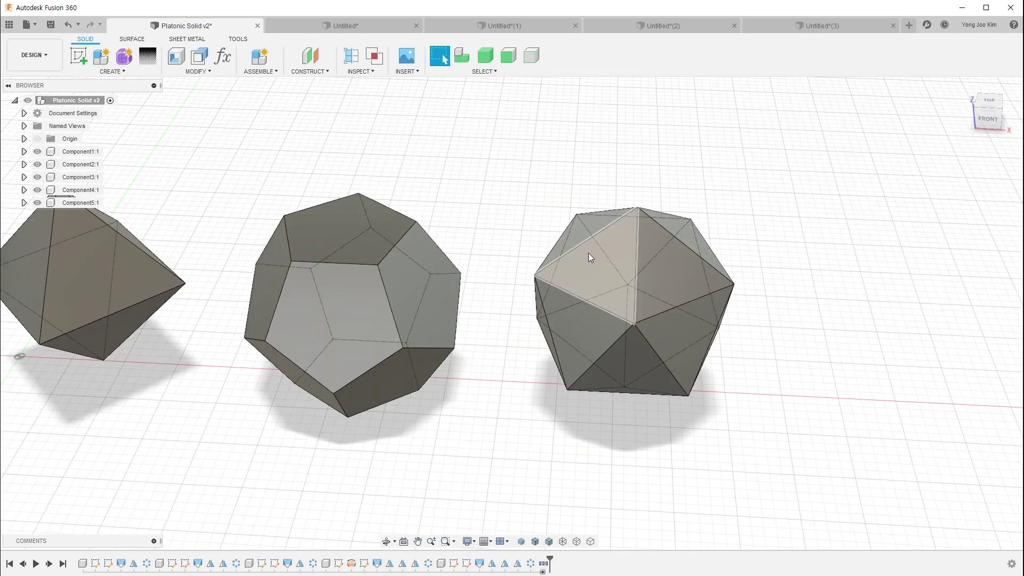
left_click(845, 28)
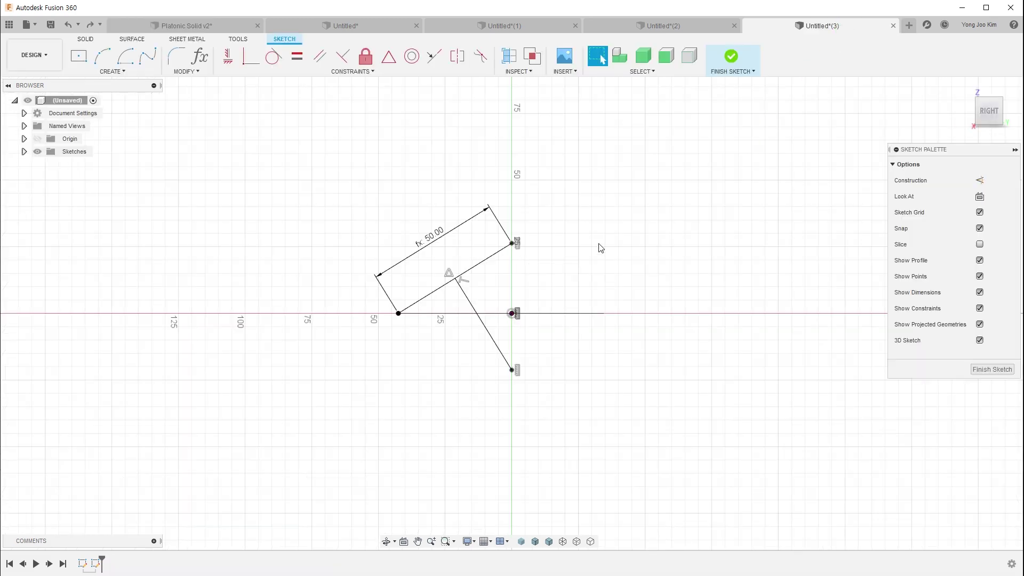
- Draw lines from the top point to a pentagon corner and the left point, closing a triangle, then finish the sketch
middle_click_drag(580, 278, 605, 287, "shift")
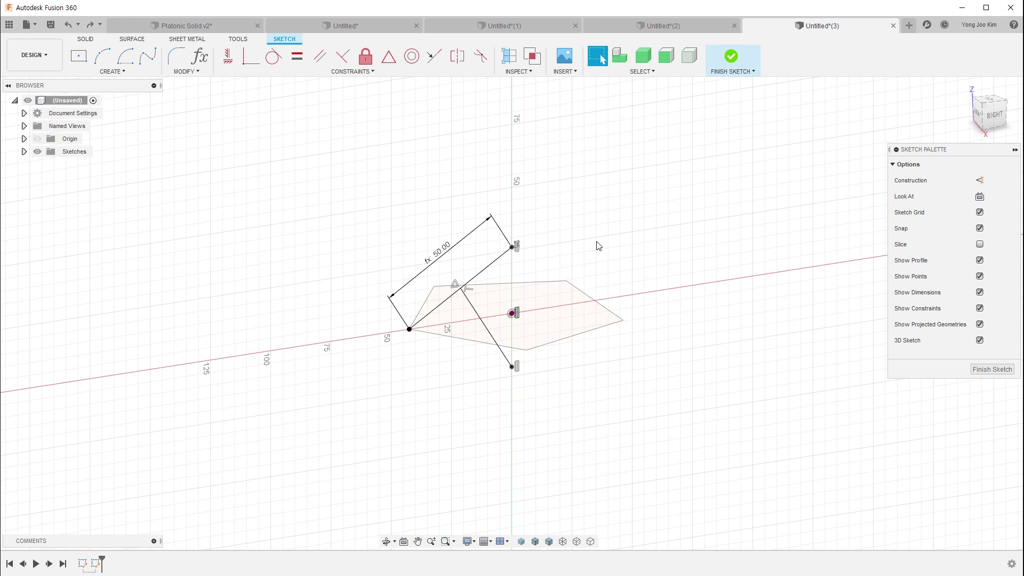
middle_click_drag(598, 245, 599, 245, "shift")
left_click(512, 248)
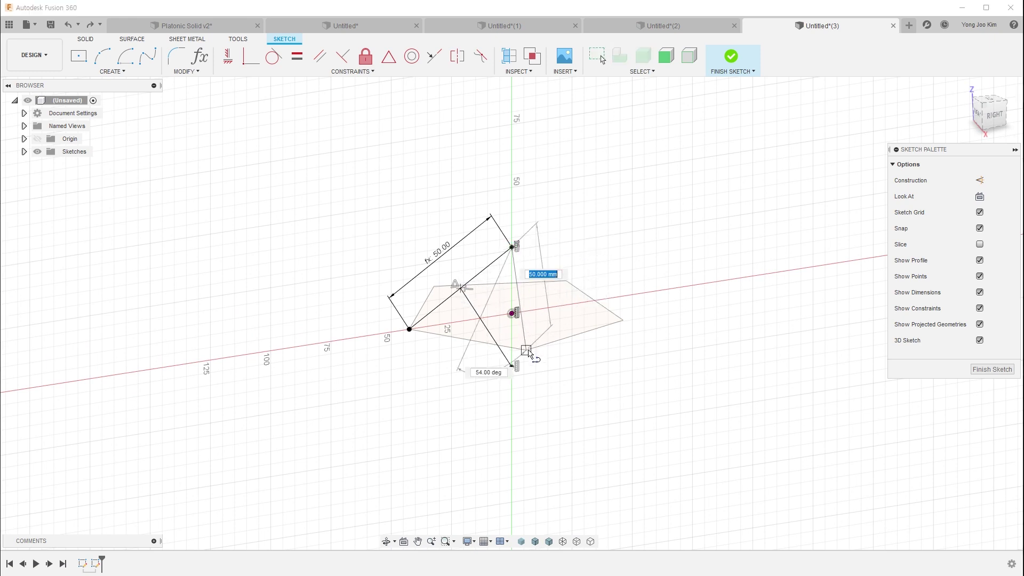
left_click(526, 351)
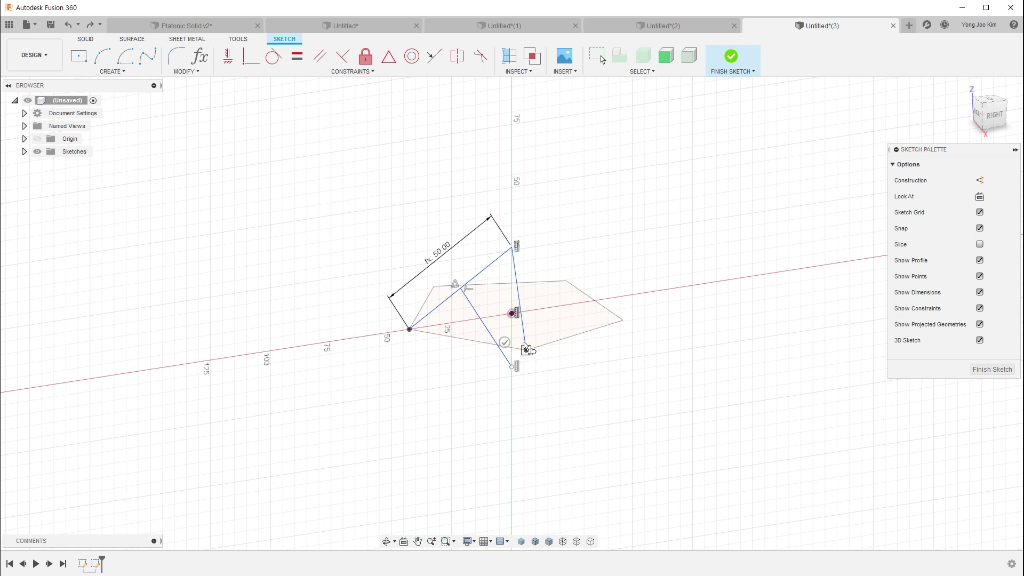
left_click(408, 329)
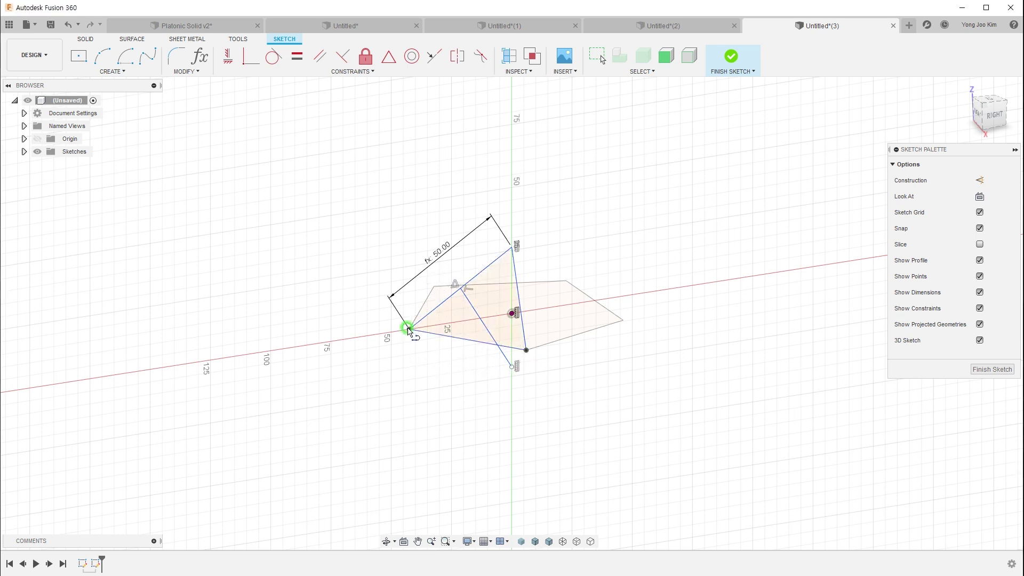
key("Escape")
middle_click_drag(581, 252, 507, 267, "shift")
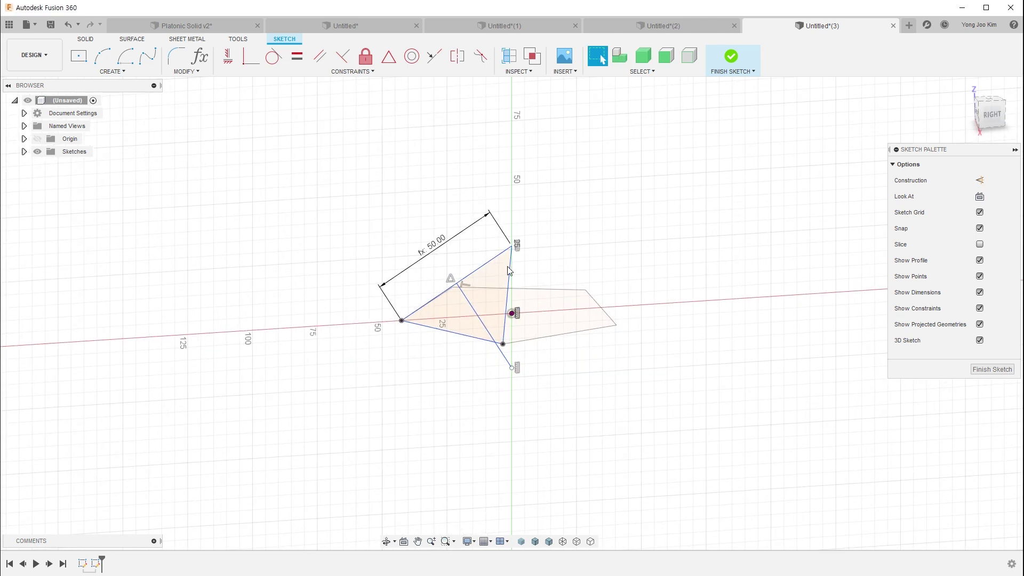
left_click(507, 267)
left_click(602, 236)
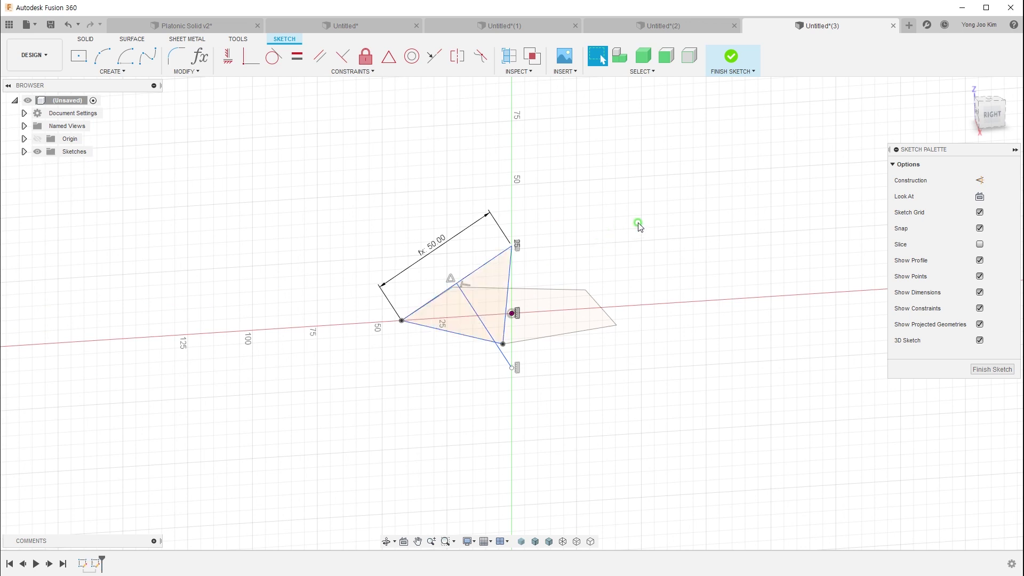
left_click(745, 64)
left_click(116, 72)
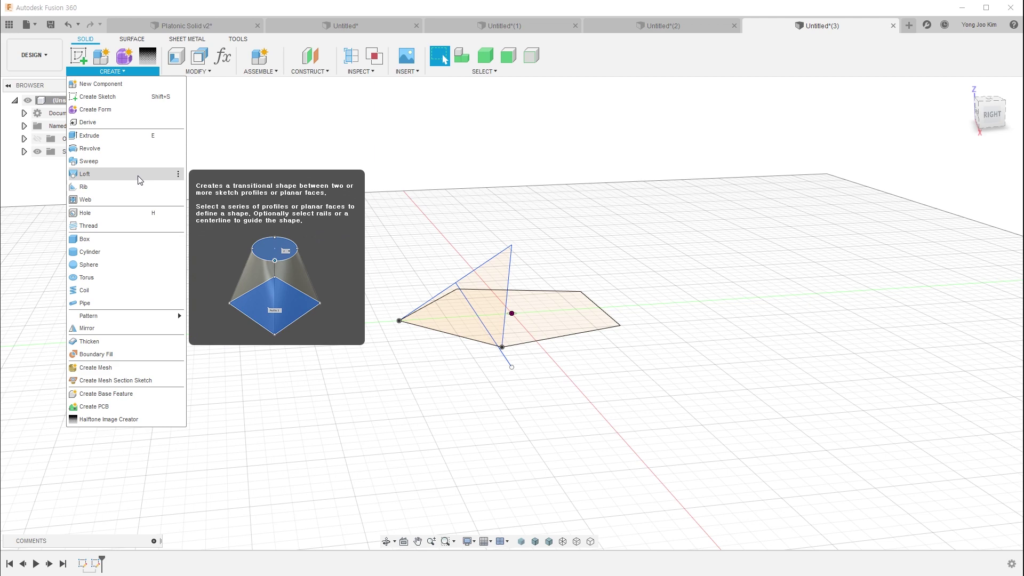
- Loft the triangle profile to the sketch point below it, forming a solid pyramid
left_click(139, 174)
middle_click_drag(586, 243, 549, 271)
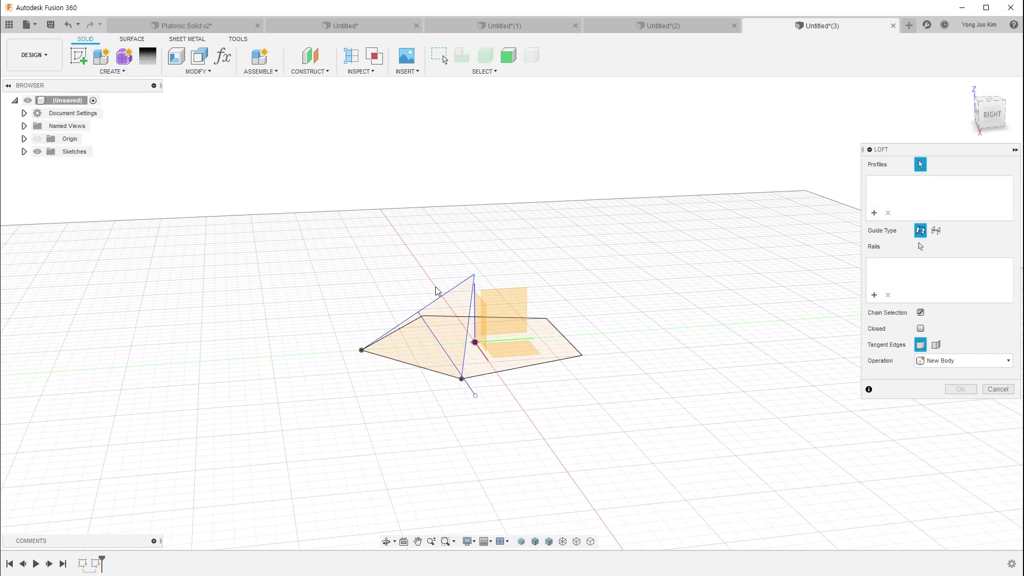
left_click(449, 306)
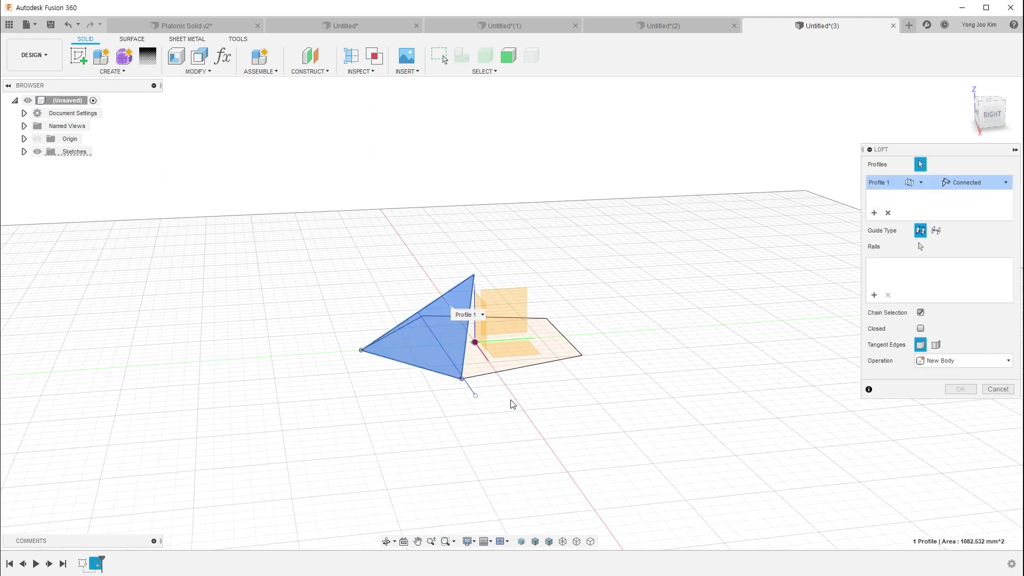
left_click(476, 396)
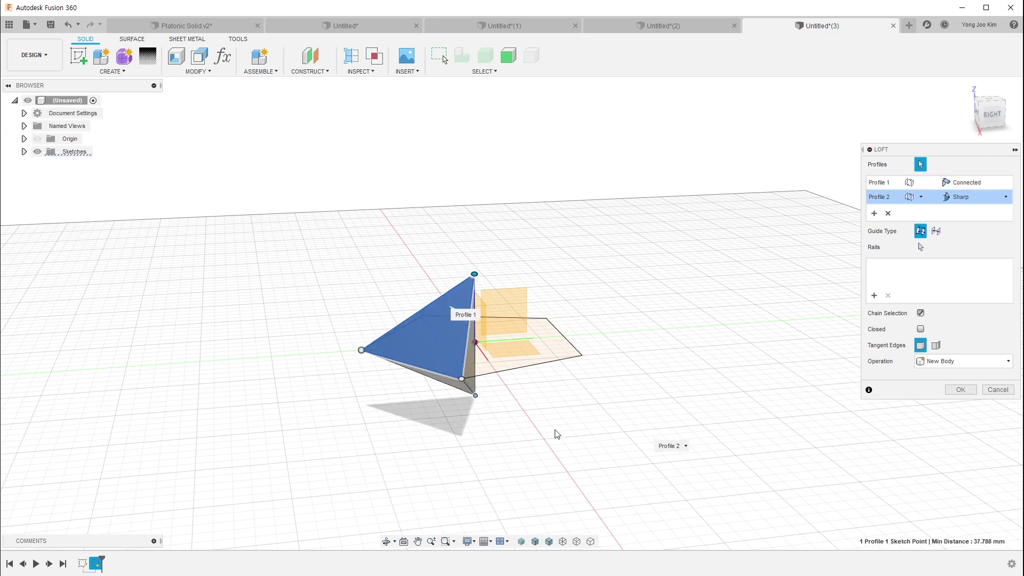
left_click(954, 395)
mouse_move(648, 352)
middle_mouse_down("shift")
mouse_move(609, 367)
mouse_move(634, 313)
middle_mouse_up("shift")
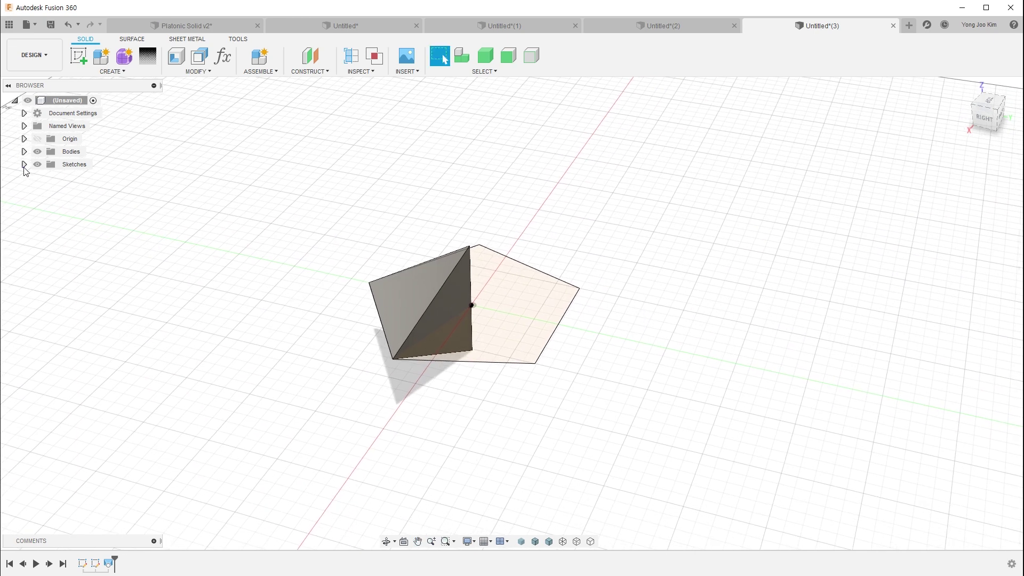
left_click(24, 164)
- Hide the pentagon sketch and mirror the pyramid body across an origin plane
left_click(45, 177)
mouse_move(536, 335)
middle_mouse_down("shift")
mouse_move(551, 295)
mouse_move(555, 304)
mouse_move(547, 245)
middle_mouse_up("shift")
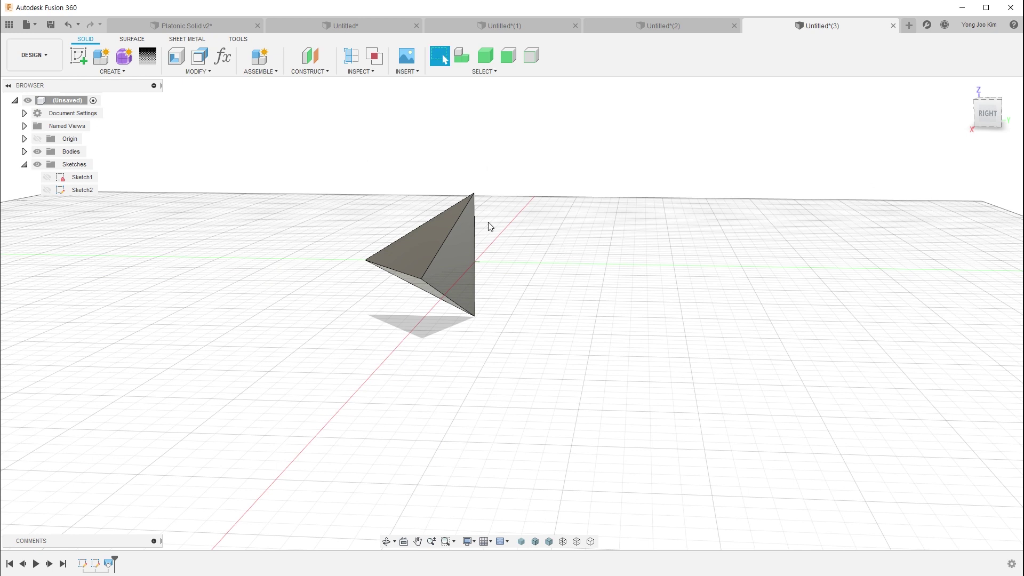
left_click(125, 72)
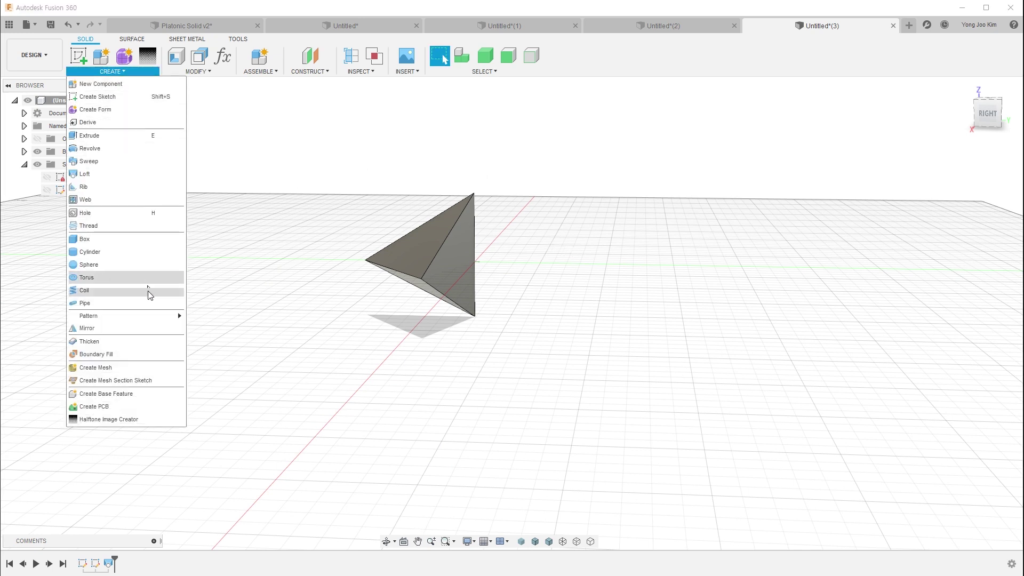
left_click(148, 328)
left_click(459, 276)
left_click(938, 201)
mouse_move(702, 324)
middle_mouse_down("shift")
mouse_move(636, 302)
mouse_move(432, 308)
middle_mouse_up("shift")
left_click(425, 305)
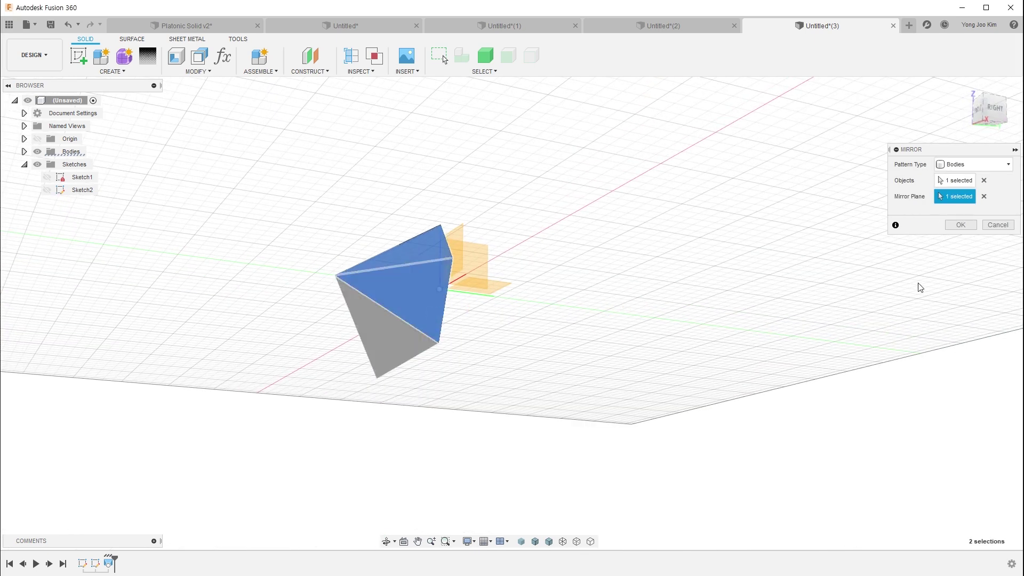
left_click(949, 228)
mouse_move(933, 233)
middle_mouse_down("shift")
mouse_move(628, 297)
mouse_move(613, 315)
middle_mouse_up("shift")
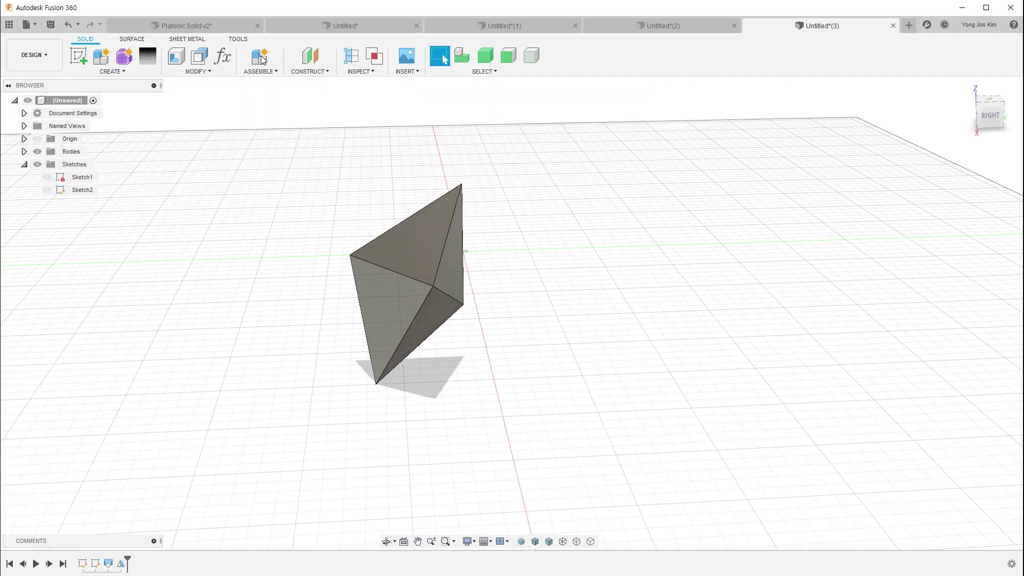
left_click(186, 26)
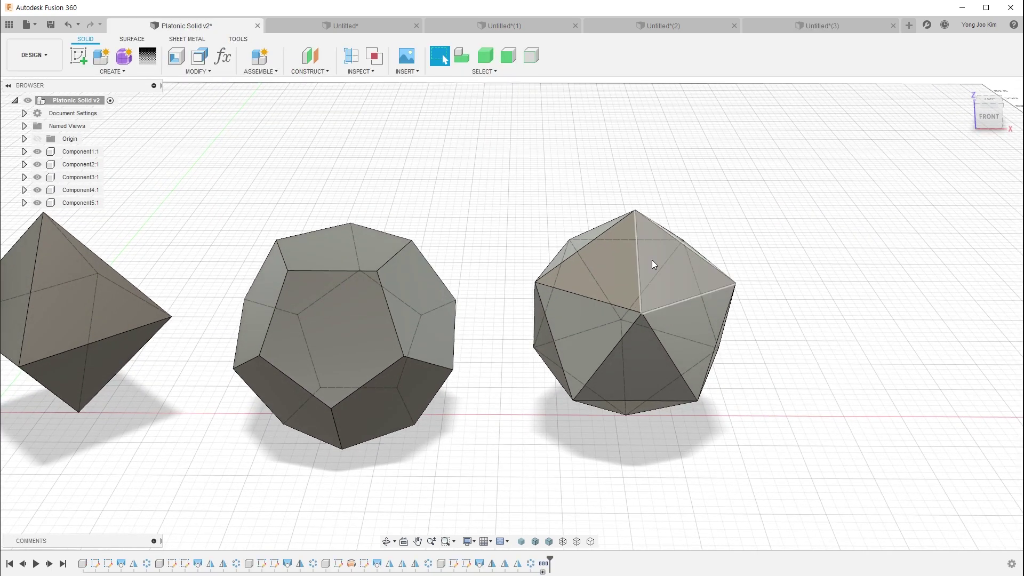
- Select and orbit around several icosahedron faces, then return to Untitled(3)
left_click(613, 264)
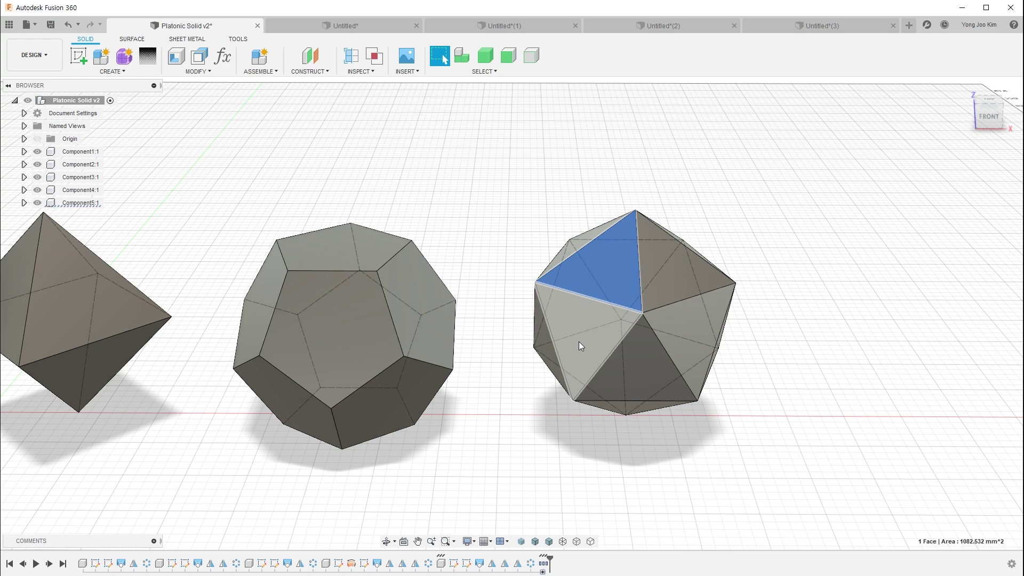
left_click(581, 345)
mouse_move(739, 408)
middle_mouse_down()
mouse_move(689, 389)
mouse_move(707, 342)
middle_mouse_up()
left_click(606, 244)
left_click(600, 312)
middle_click_drag(688, 393, 683, 424, "shift")
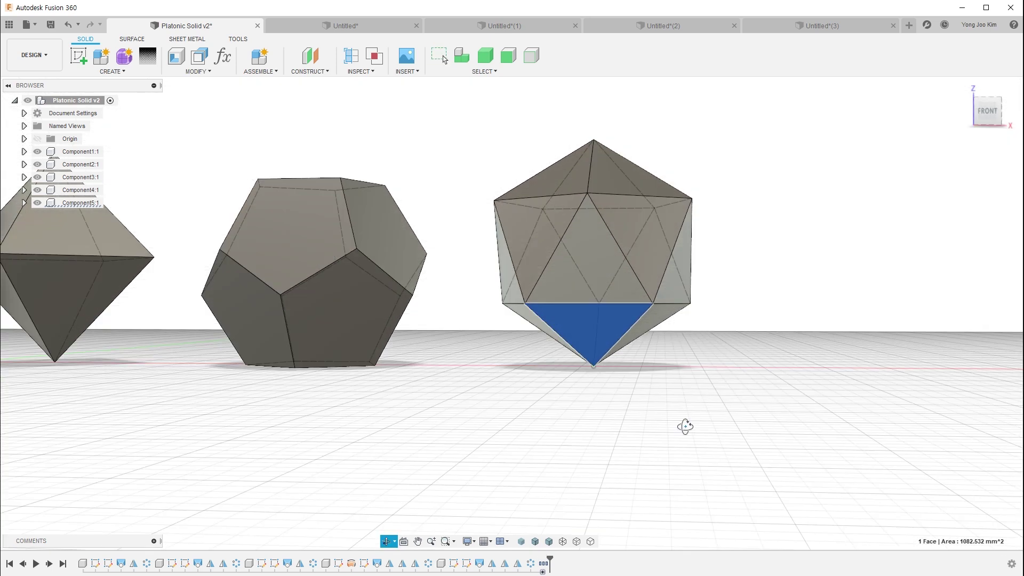
left_click(809, 27)
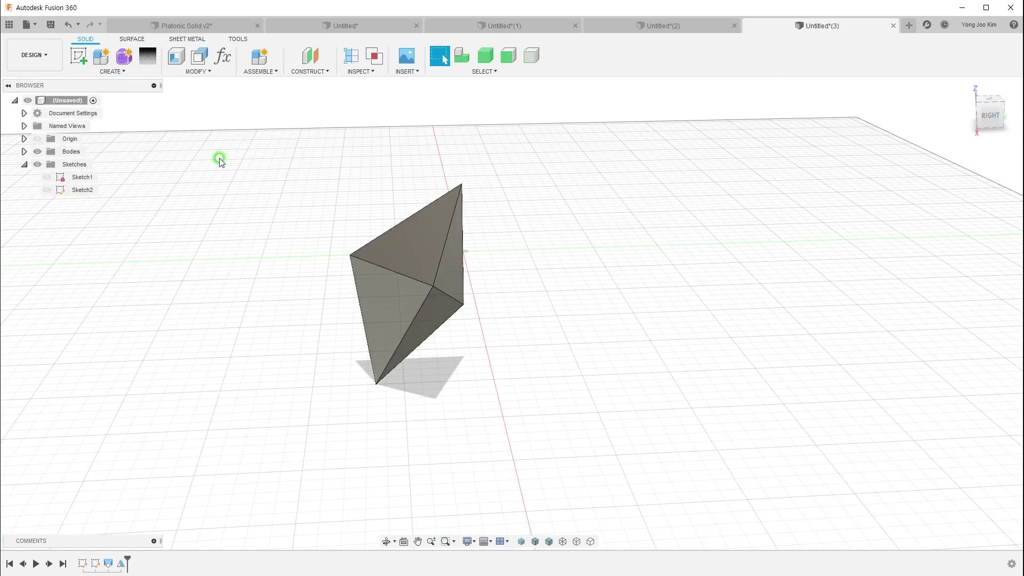
- Mirror the pyramid body across an origin plane to make a new copy
left_click(112, 71)
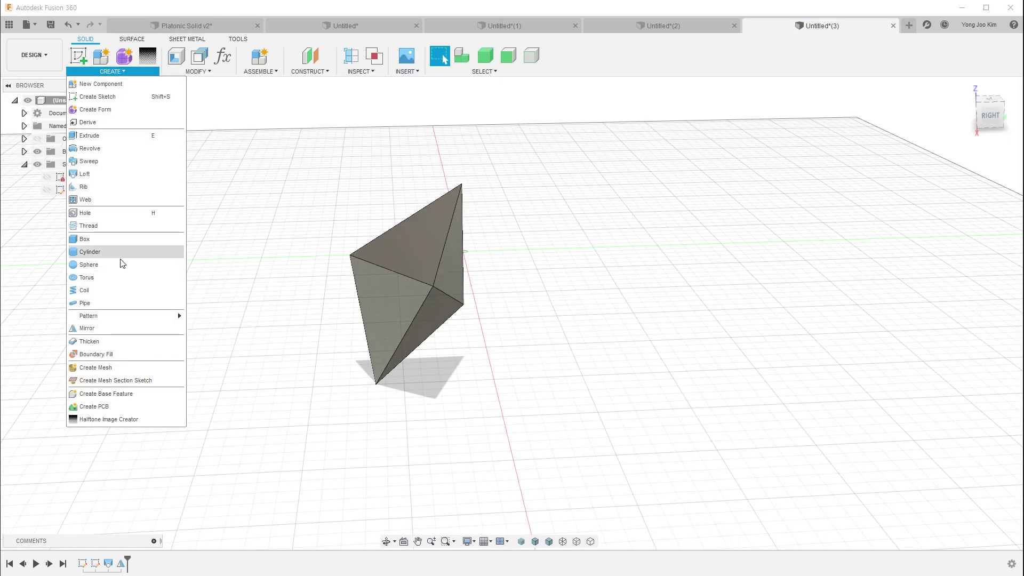
left_click(144, 328)
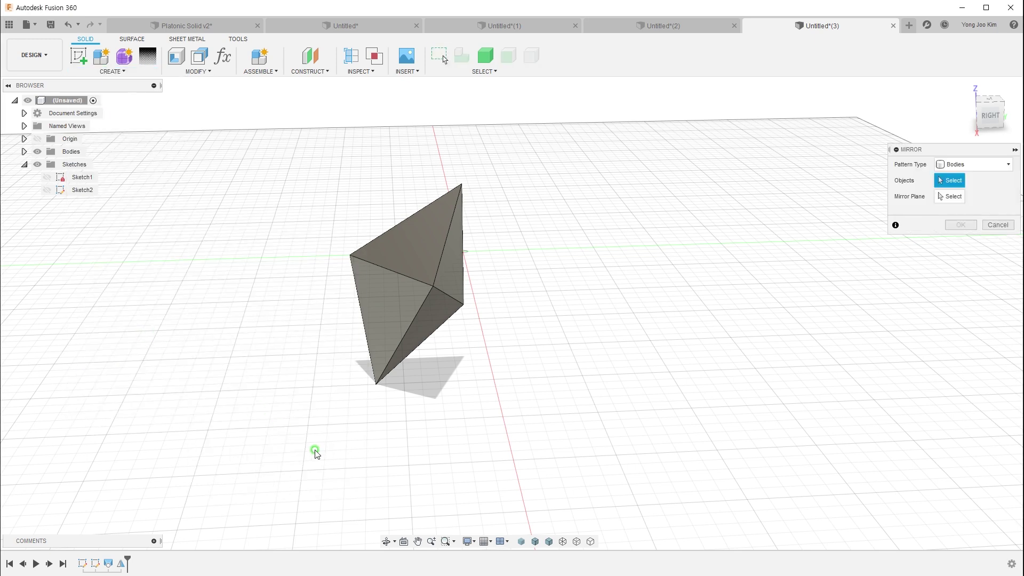
left_click(432, 328)
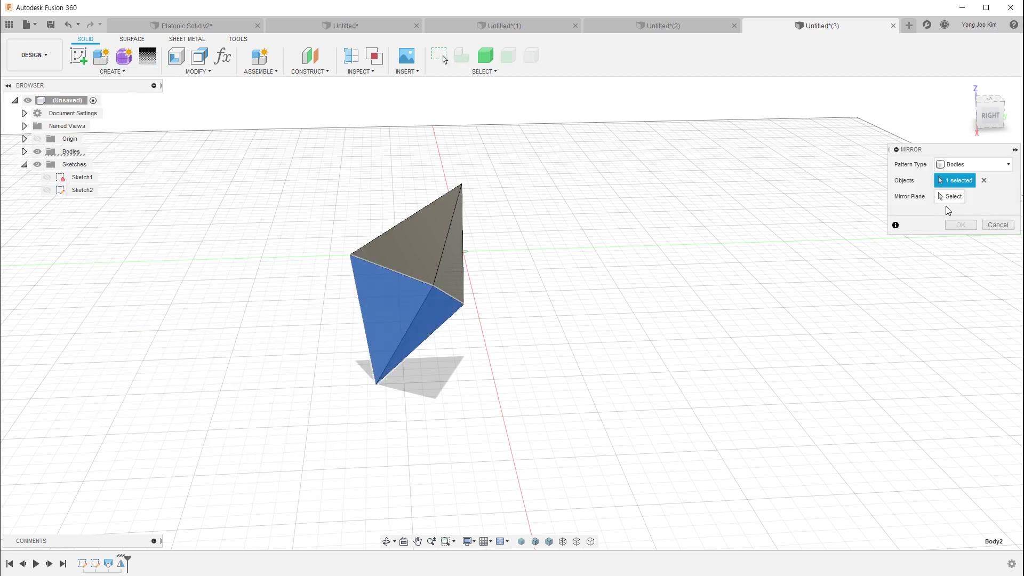
left_click(950, 196)
middle_click_drag(642, 402, 473, 364, "shift")
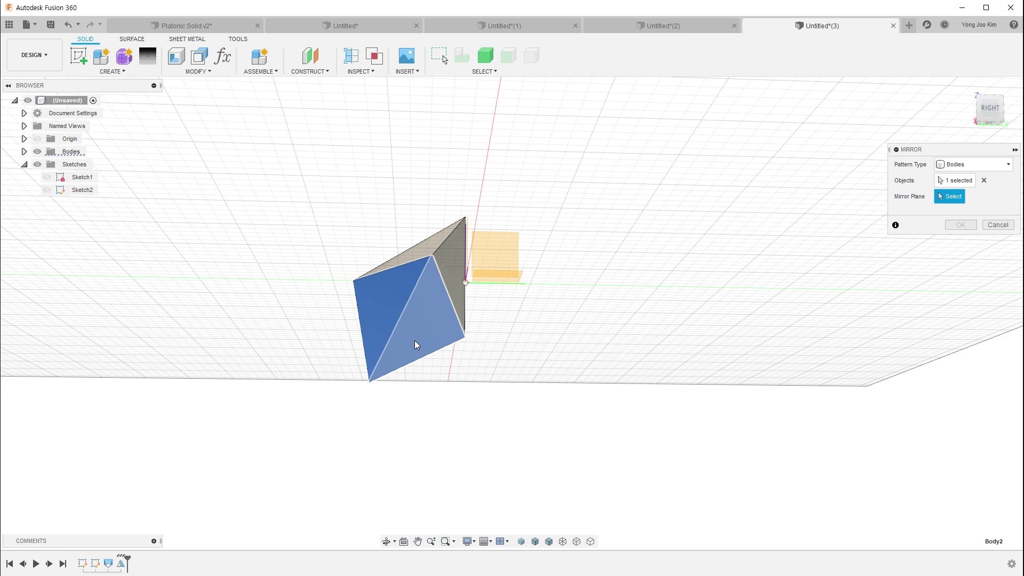
left_click(492, 398)
left_click(957, 225)
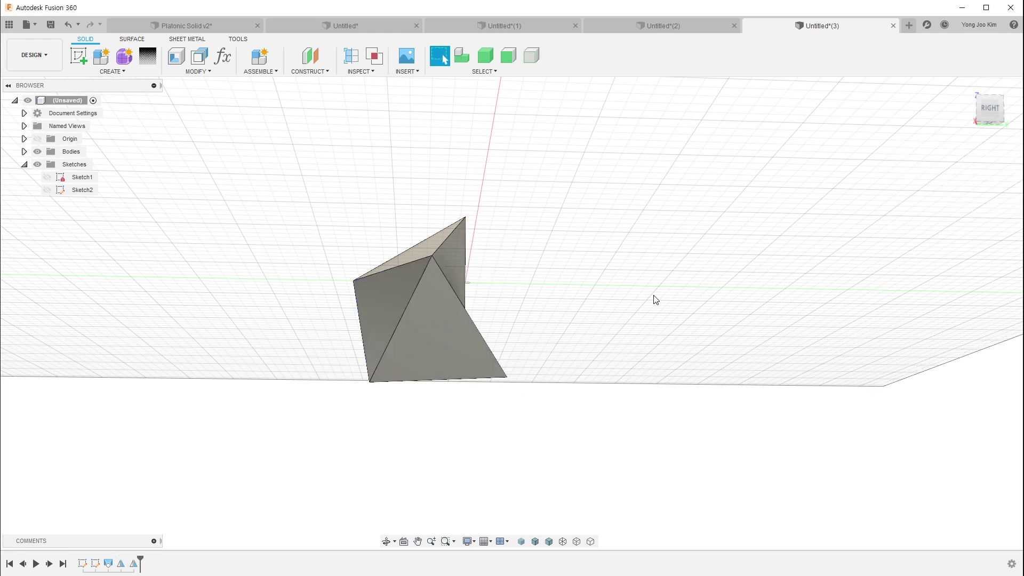
middle_click_drag(666, 292, 627, 345, "shift")
- Repeat Mirror to copy a pyramid body across one of its faces
right_click(587, 267)
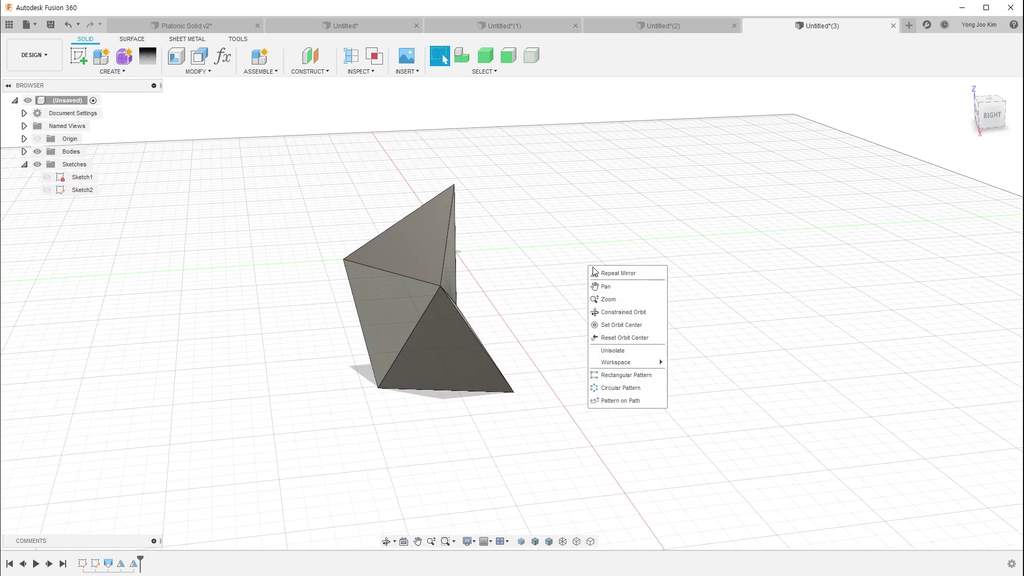
left_click(610, 273)
mouse_move(607, 323)
middle_mouse_down("shift")
mouse_move(571, 318)
mouse_move(581, 281)
mouse_move(574, 298)
middle_mouse_up("shift")
left_click(473, 348)
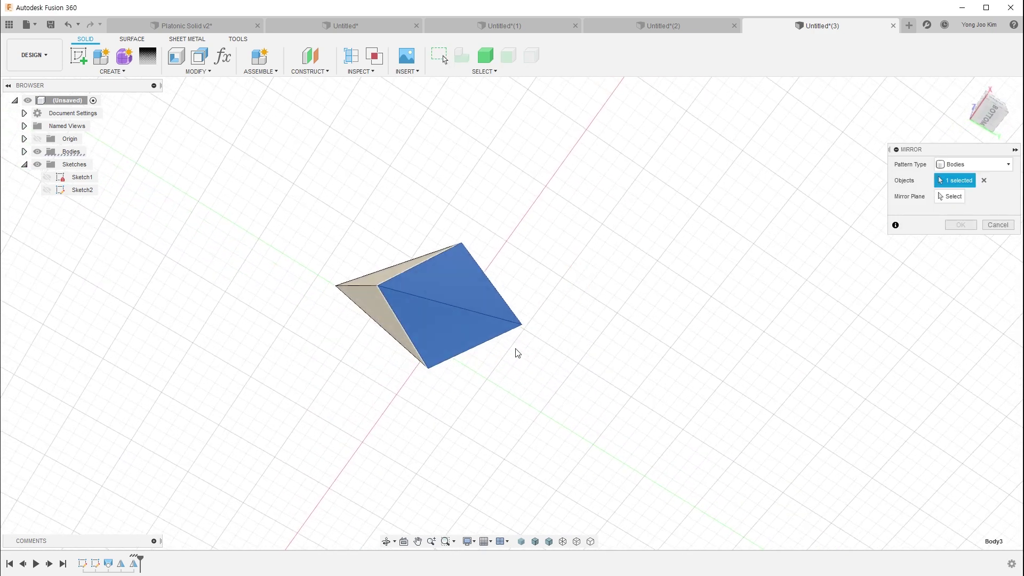
left_click(945, 200)
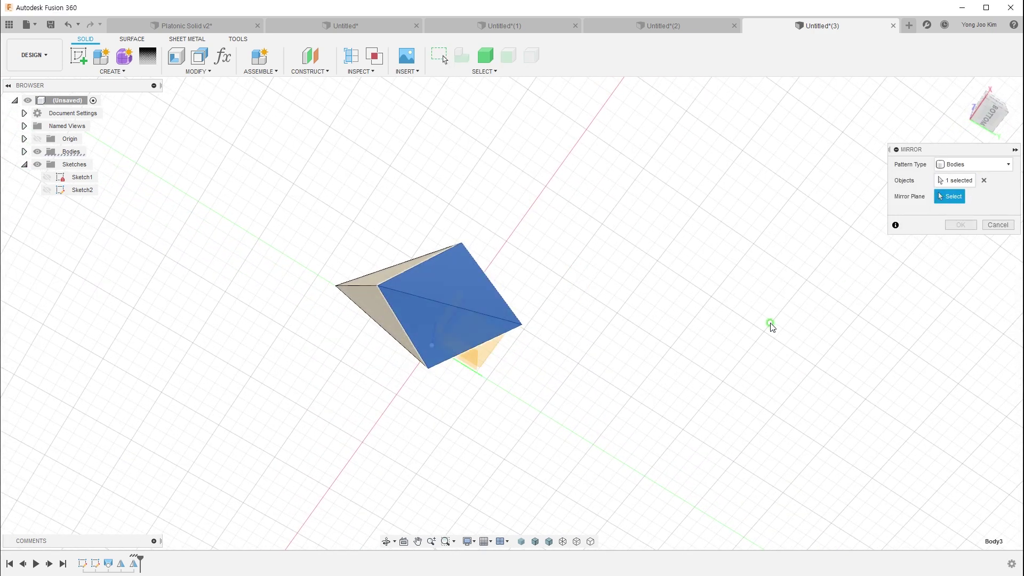
left_click(436, 334)
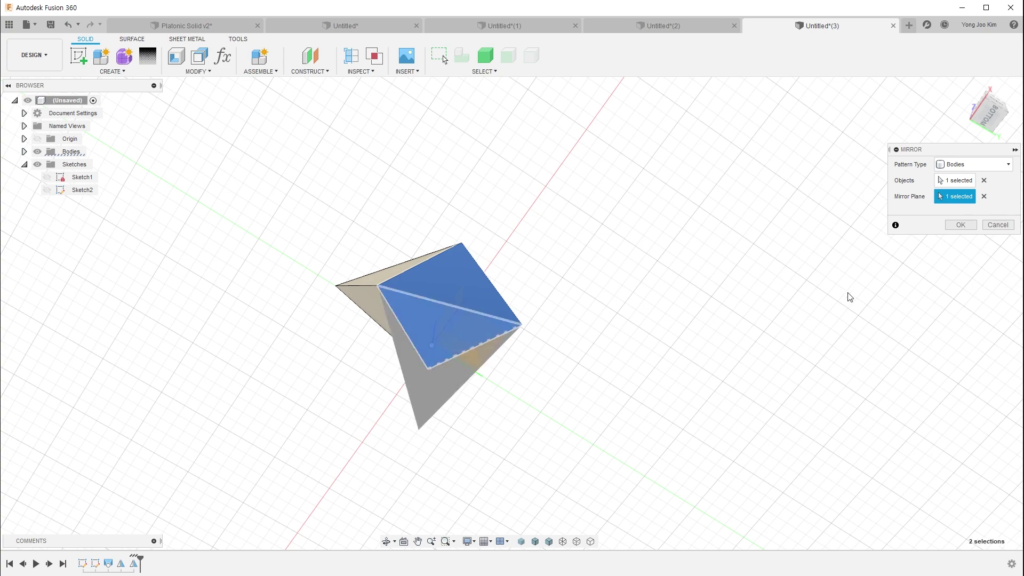
left_click(960, 225)
middle_click_drag(647, 303, 642, 393, "shift")
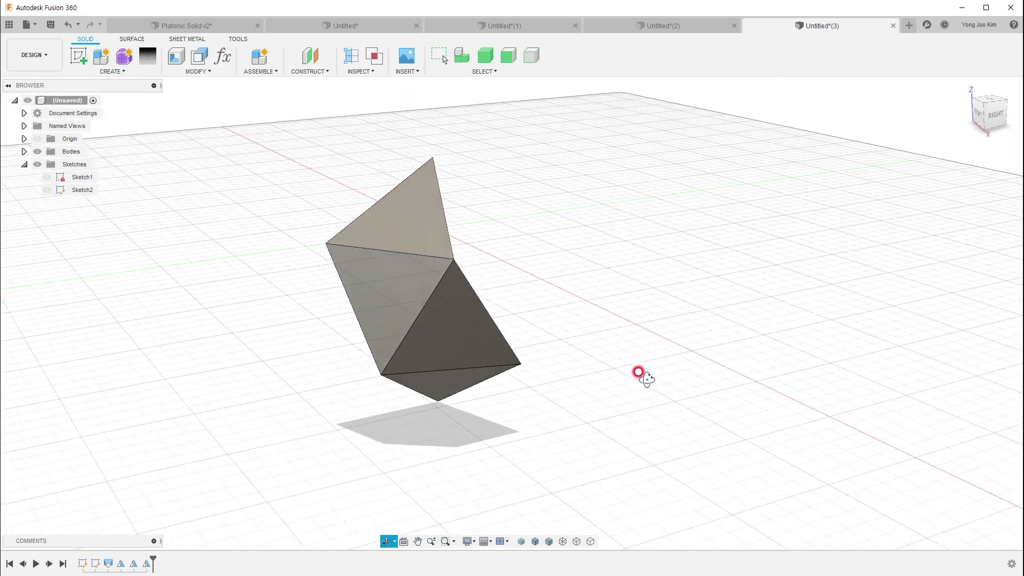
mouse_move(571, 315)
middle_mouse_down("shift")
mouse_move(583, 247)
mouse_move(517, 242)
middle_mouse_up("shift")
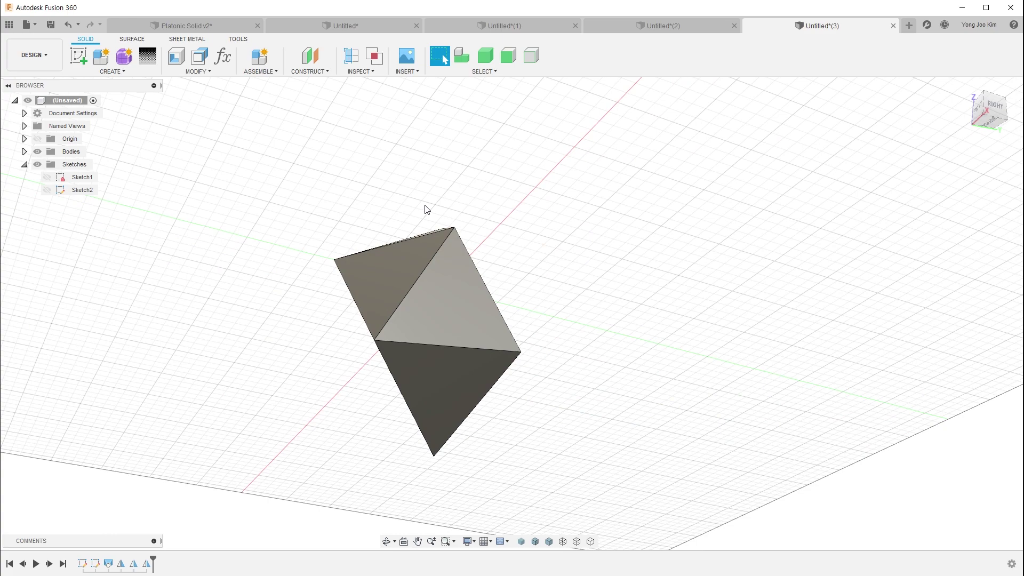
mouse_move(646, 341)
middle_mouse_down("shift")
mouse_move(613, 389)
mouse_move(555, 384)
mouse_move(588, 394)
mouse_move(606, 379)
mouse_move(594, 379)
middle_mouse_up("shift")
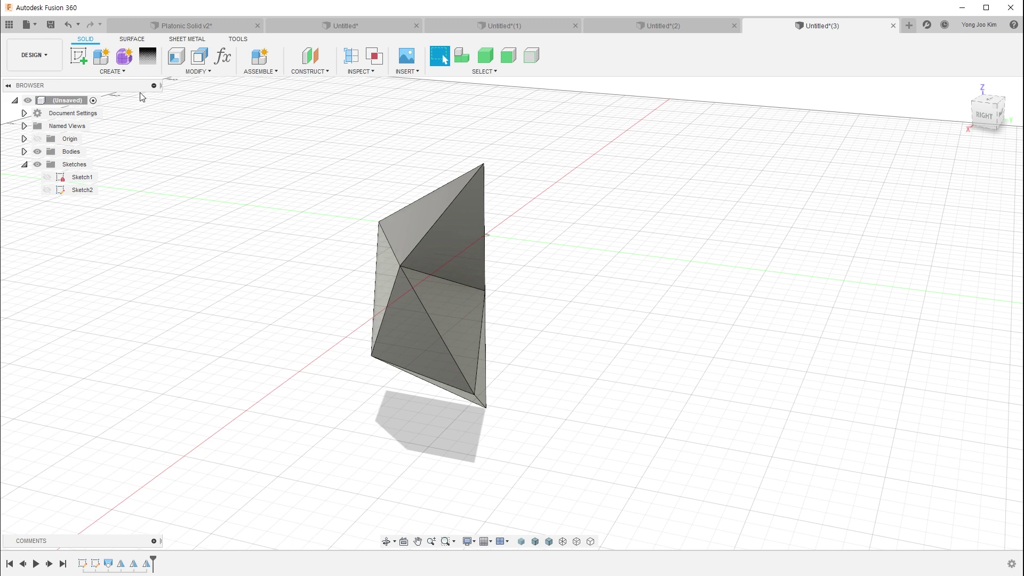
- Circular-pattern the four pyramid bodies into three instances around their shared vertical edge
left_click(124, 71)
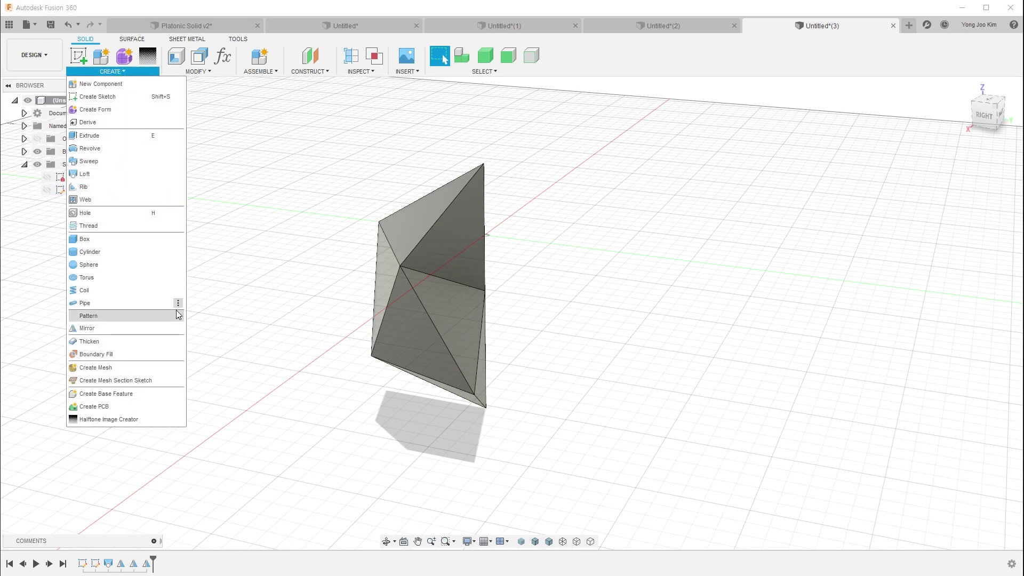
mouse_move(120, 315)
left_click(230, 330)
left_click_drag(549, 234, 464, 346)
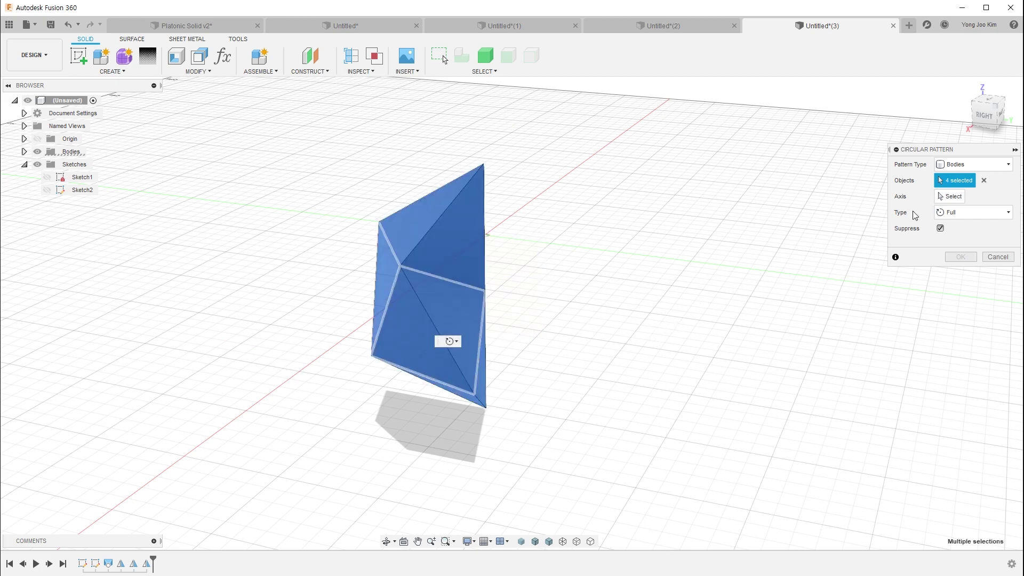
left_click(941, 197)
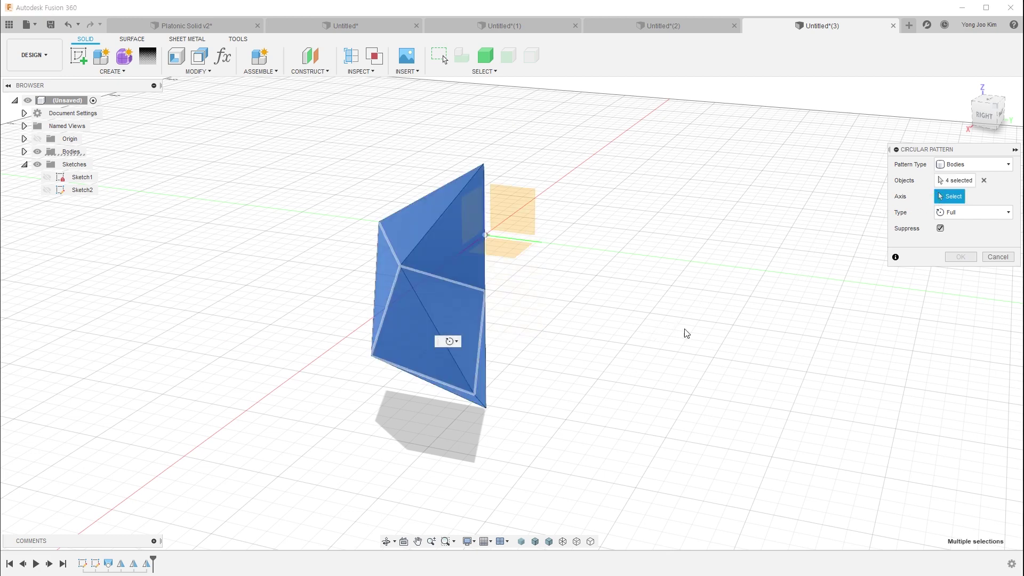
left_click(484, 216)
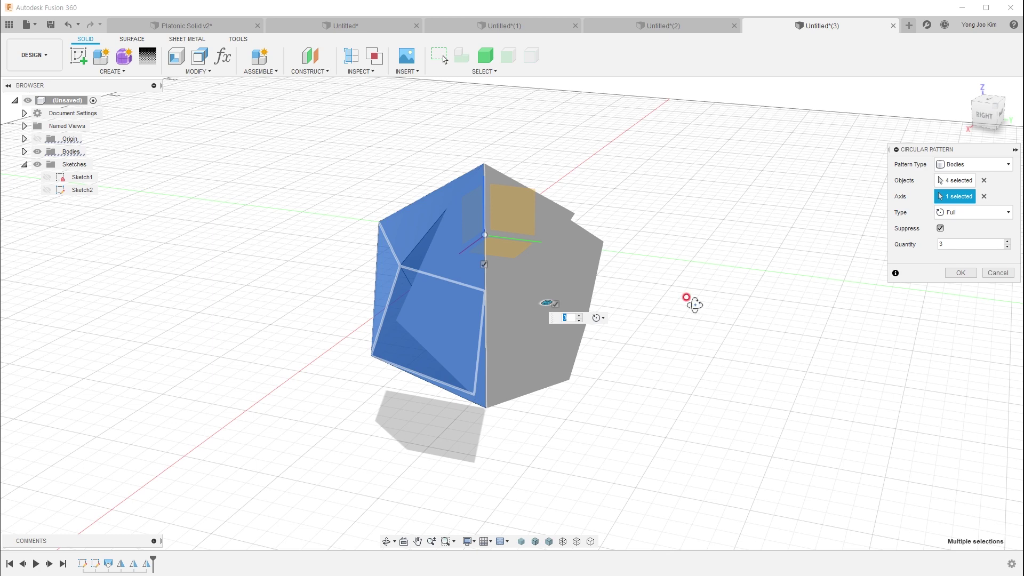
middle_click_drag(699, 306, 679, 334, "shift")
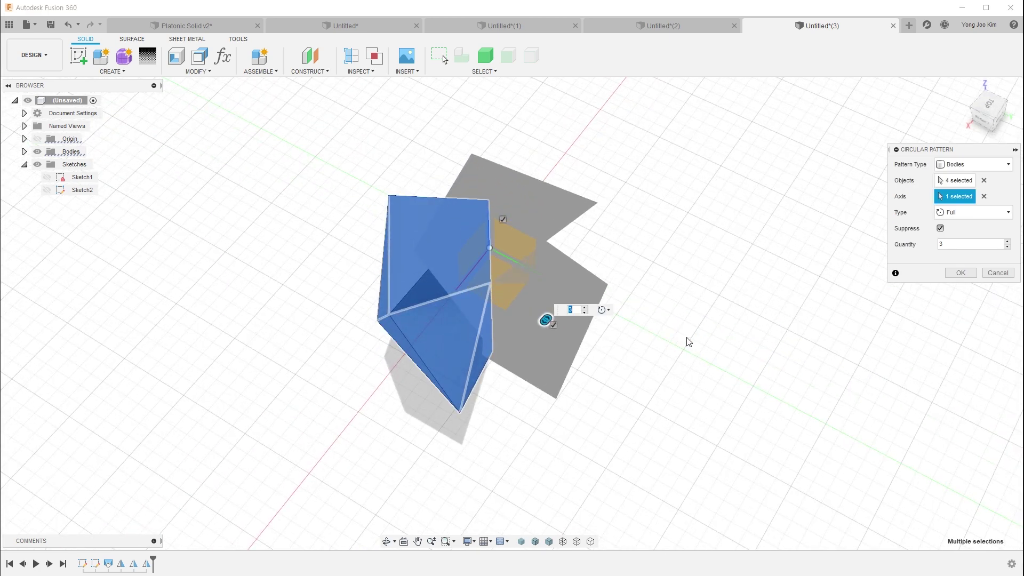
type("5")
key("Return")
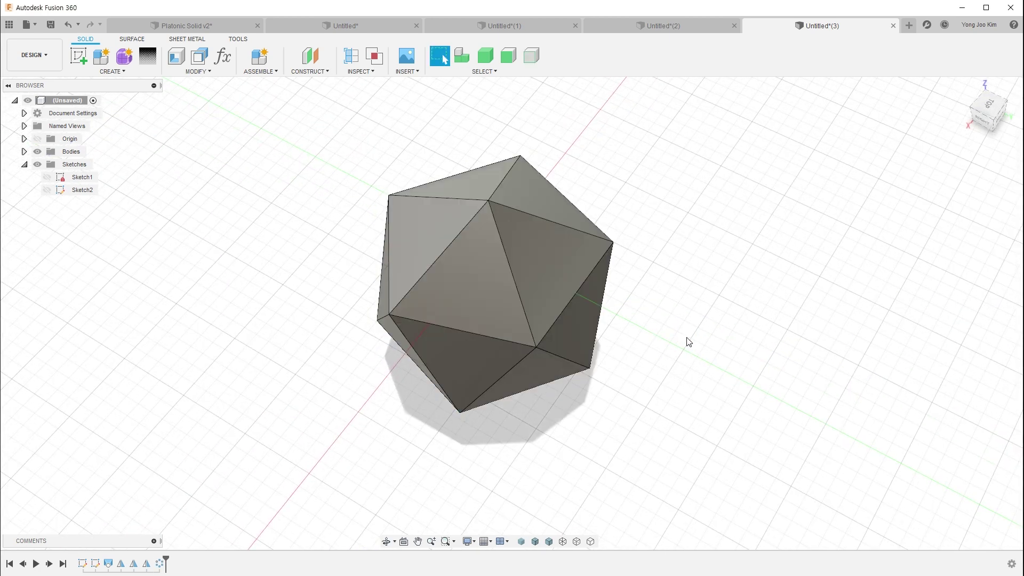
mouse_move(693, 331)
middle_mouse_down("shift")
mouse_move(688, 226)
mouse_move(683, 318)
middle_mouse_up("shift")
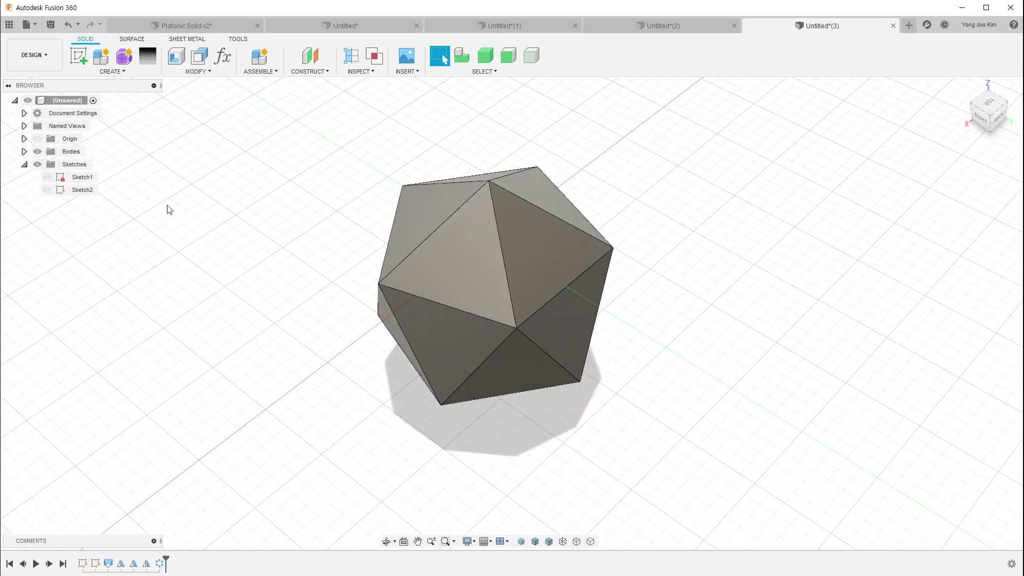
- Select Body1 through Body20 and convert them into components
left_click(24, 152)
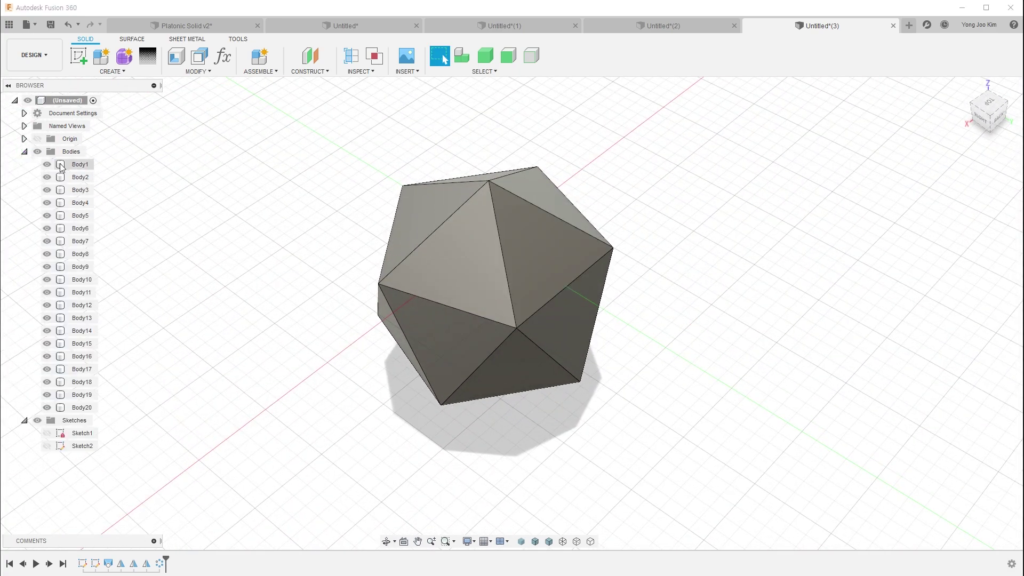
left_click(80, 164)
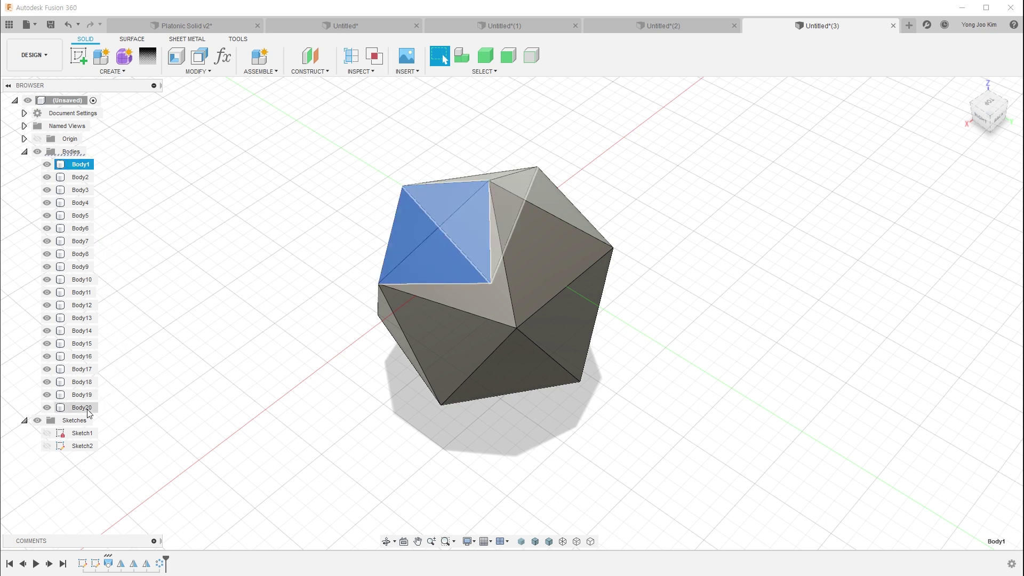
left_click(81, 407, "shift")
right_click(89, 414)
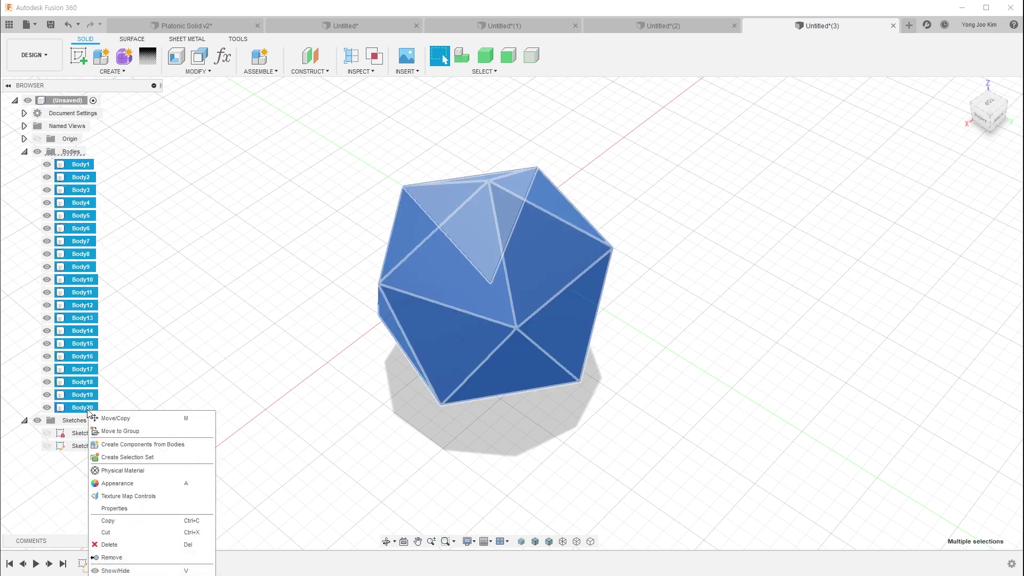
left_click(138, 446)
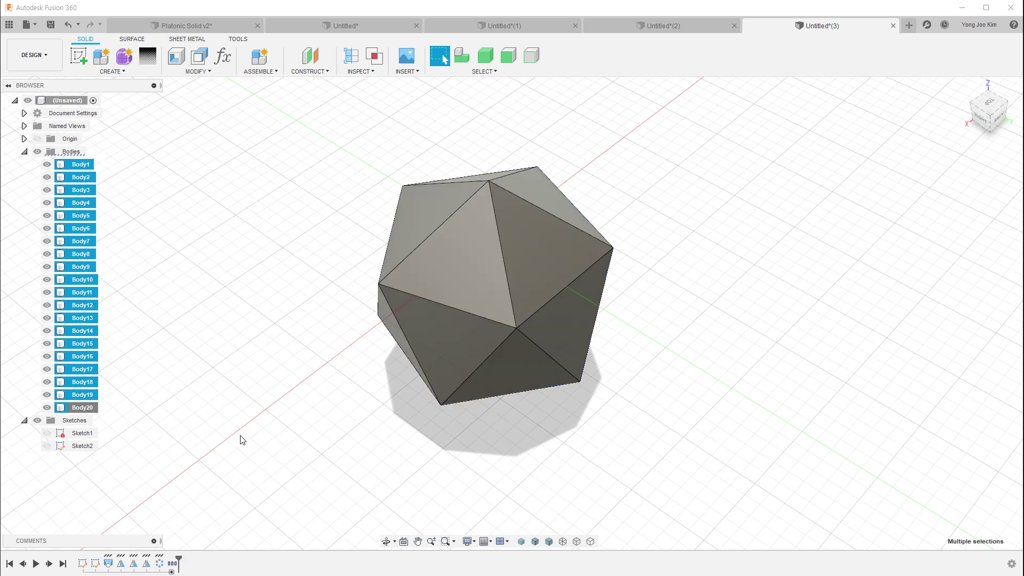
middle_click_drag(654, 458, 558, 270, "shift")
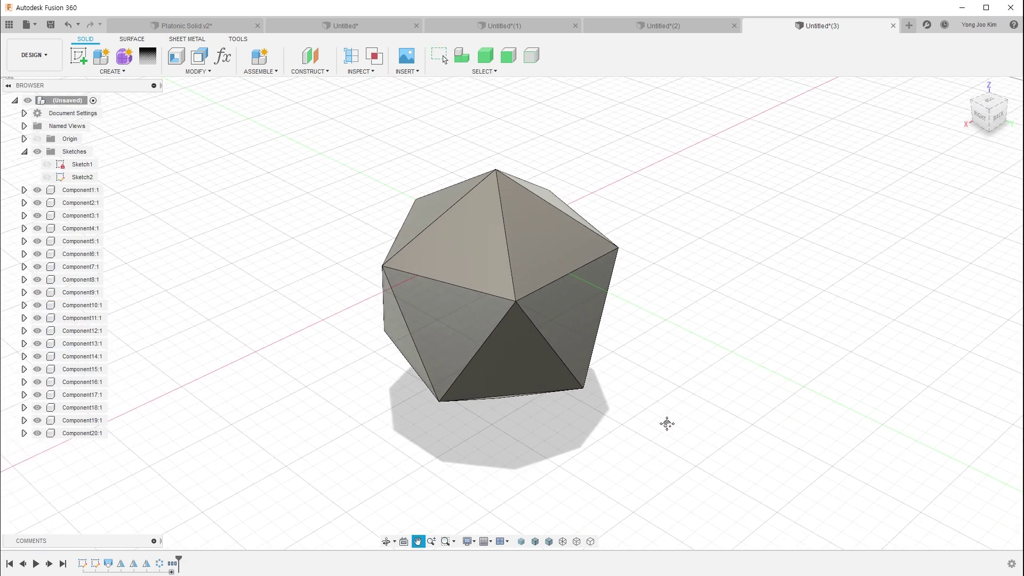
- Drag each triangular pyramid component outward, exploding the icosahedron
left_click_drag(558, 270, 667, 197)
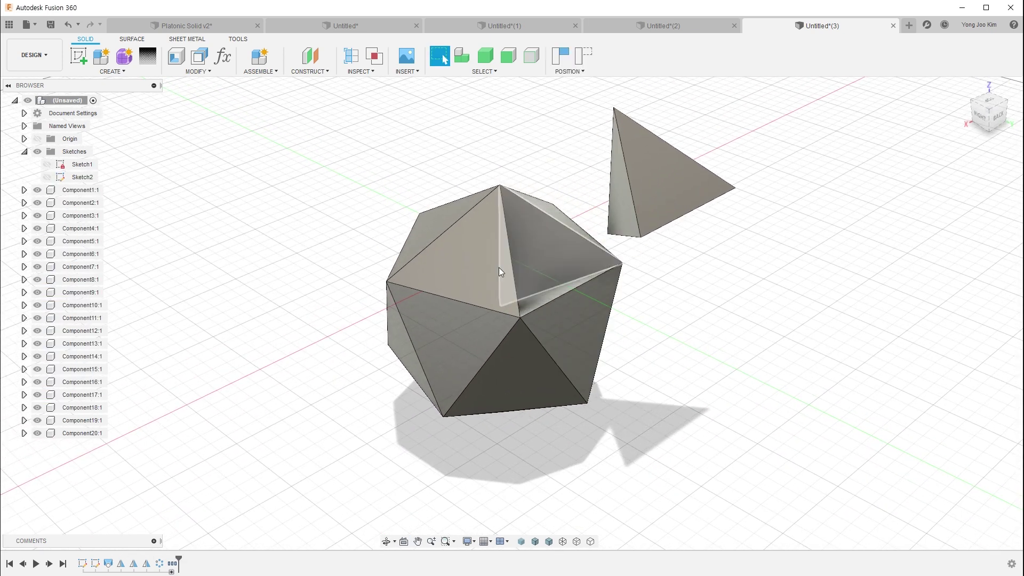
left_click_drag(464, 267, 313, 288)
left_click_drag(452, 350, 389, 447)
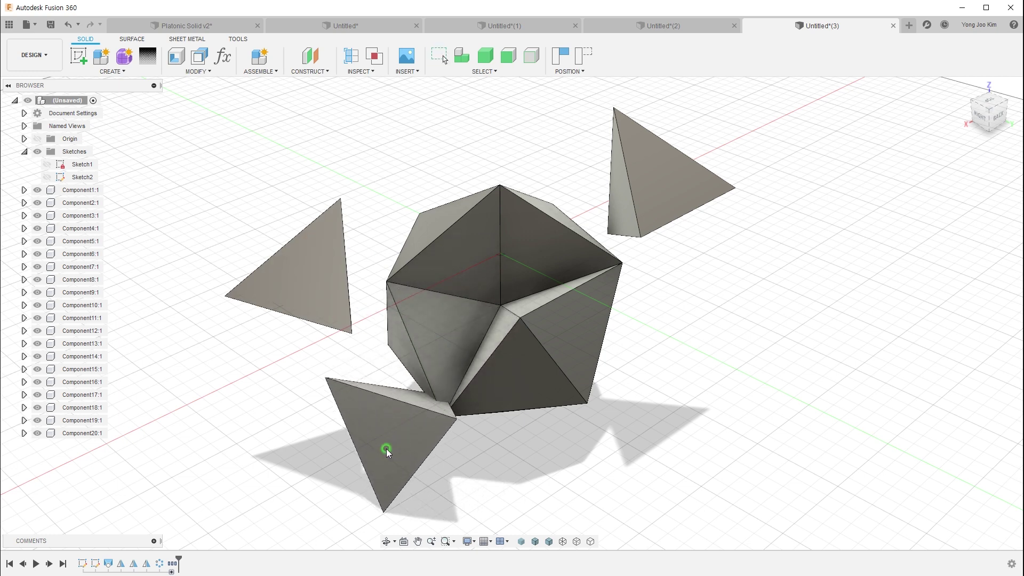
left_click_drag(575, 357, 675, 429)
left_click_drag(519, 363, 530, 458)
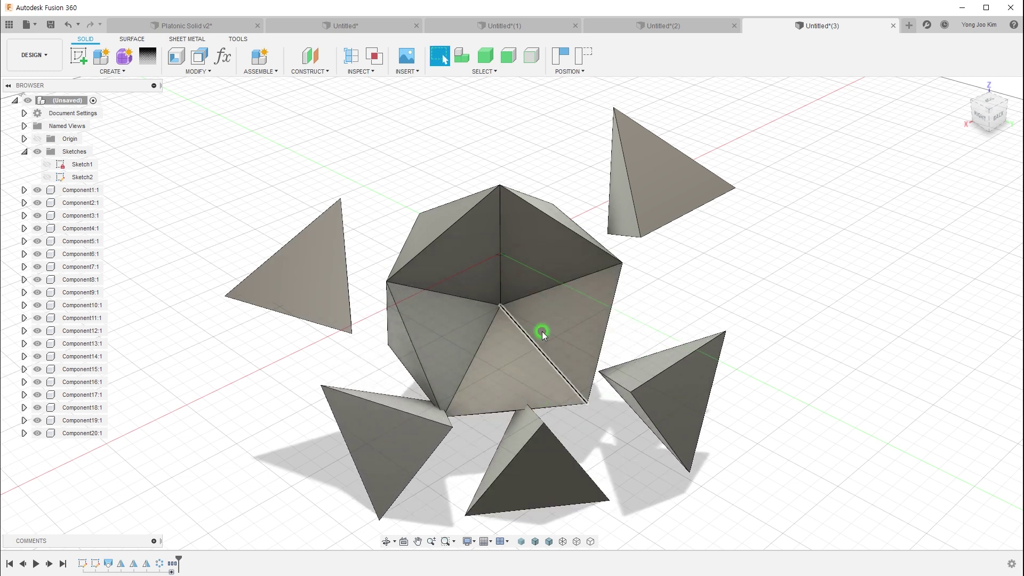
left_click_drag(549, 251, 554, 157)
left_click_drag(470, 260, 346, 170)
left_click_drag(482, 216, 481, 185)
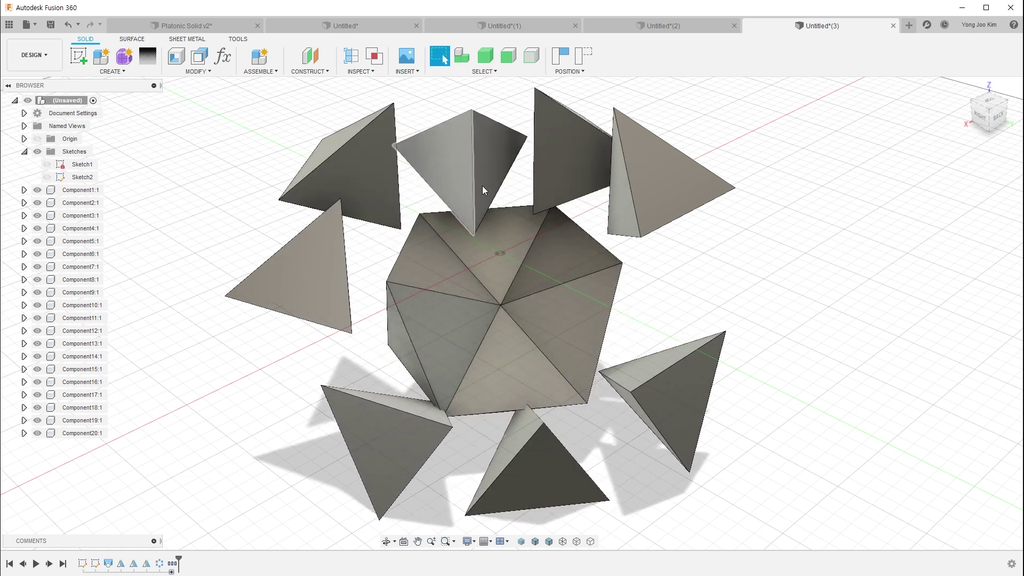
left_click_drag(565, 255, 666, 245)
left_click_drag(516, 223, 493, 192)
left_click_drag(446, 271, 368, 250)
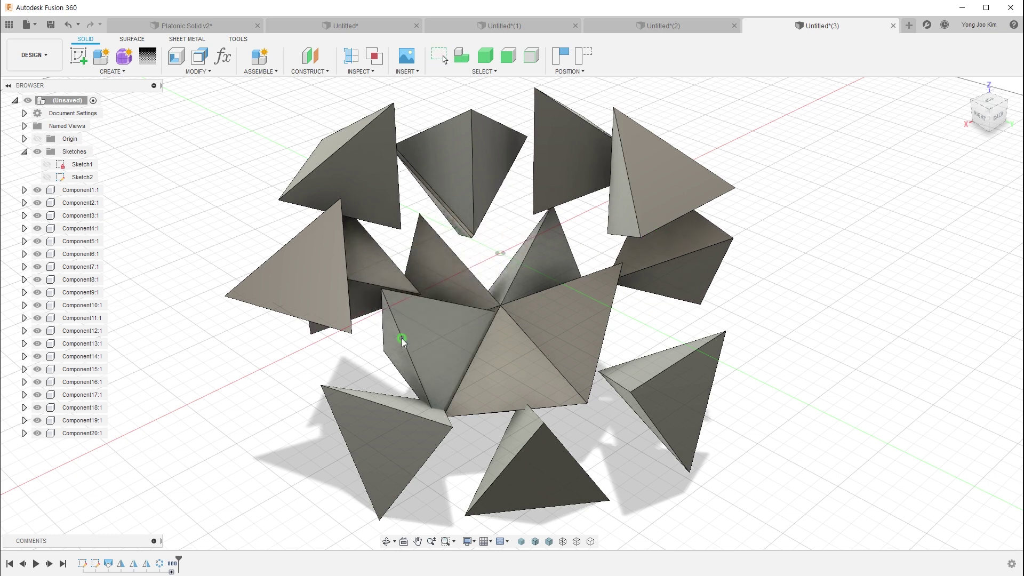
left_click_drag(421, 325, 383, 373)
left_click_drag(507, 373, 492, 433)
left_click_drag(566, 342, 640, 320)
left_click_drag(556, 285, 456, 287)
left_click_drag(480, 341, 443, 374)
mouse_move(517, 331)
left_mouse_down()
mouse_move(567, 344)
mouse_move(498, 323)
left_mouse_up()
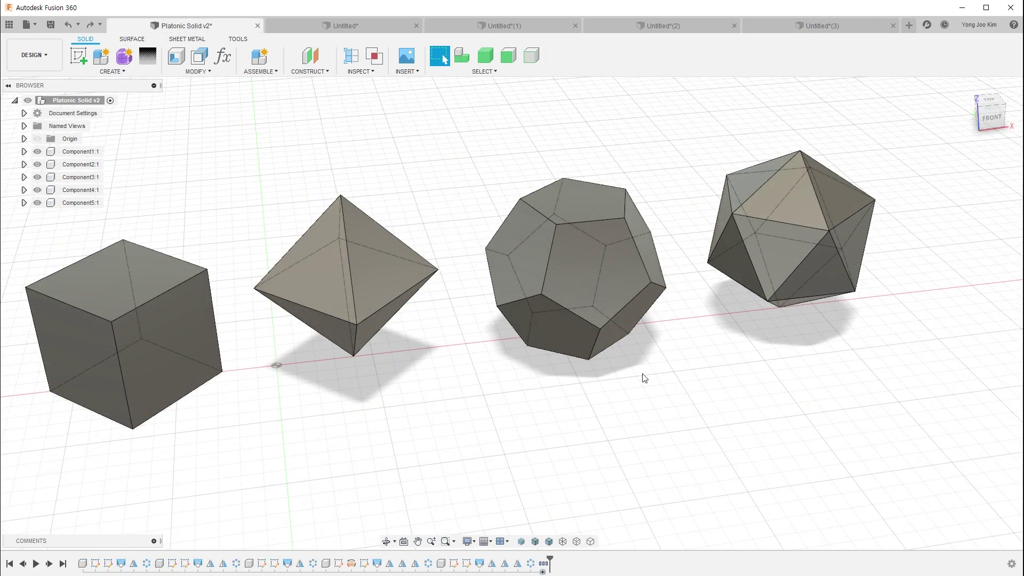
- Orbit and pan around the dodecahedron and other Platonic solids to a front view
left_click(590, 209)
left_click_drag(690, 354, 656, 313)
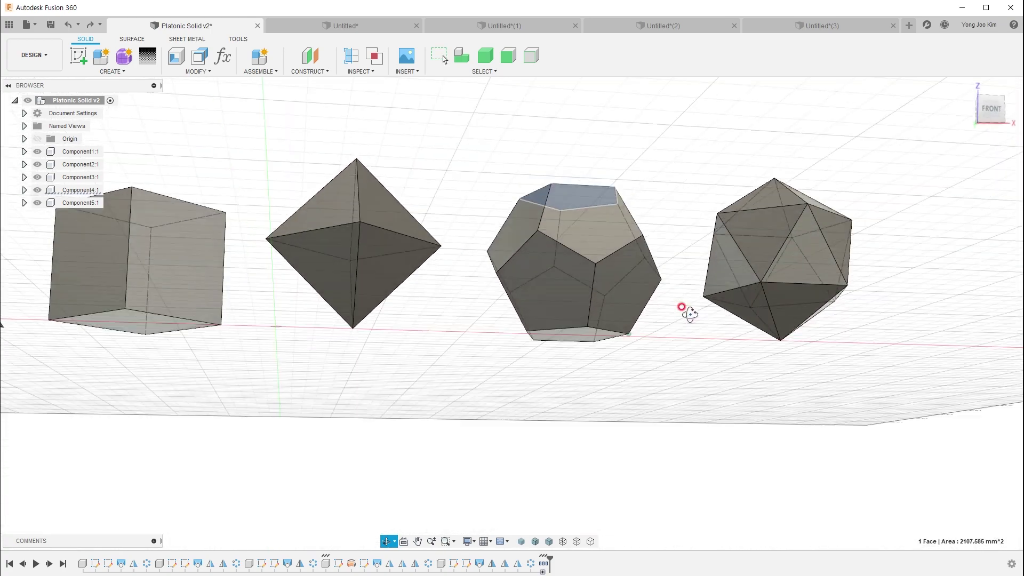
key("Escape")
left_click(582, 334)
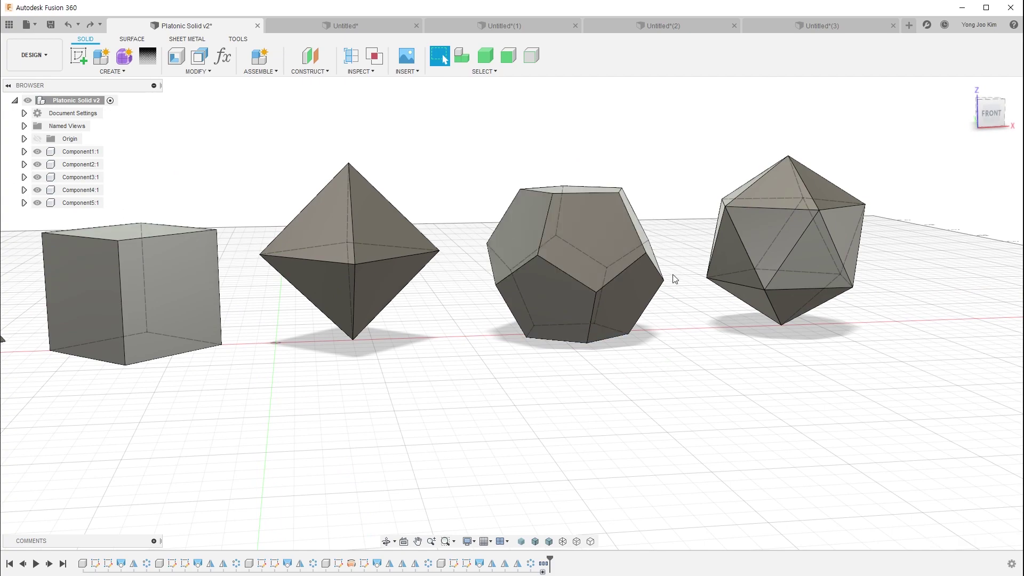
mouse_move(707, 344)
middle_mouse_down()
mouse_move(693, 345)
mouse_move(676, 304)
middle_mouse_up()
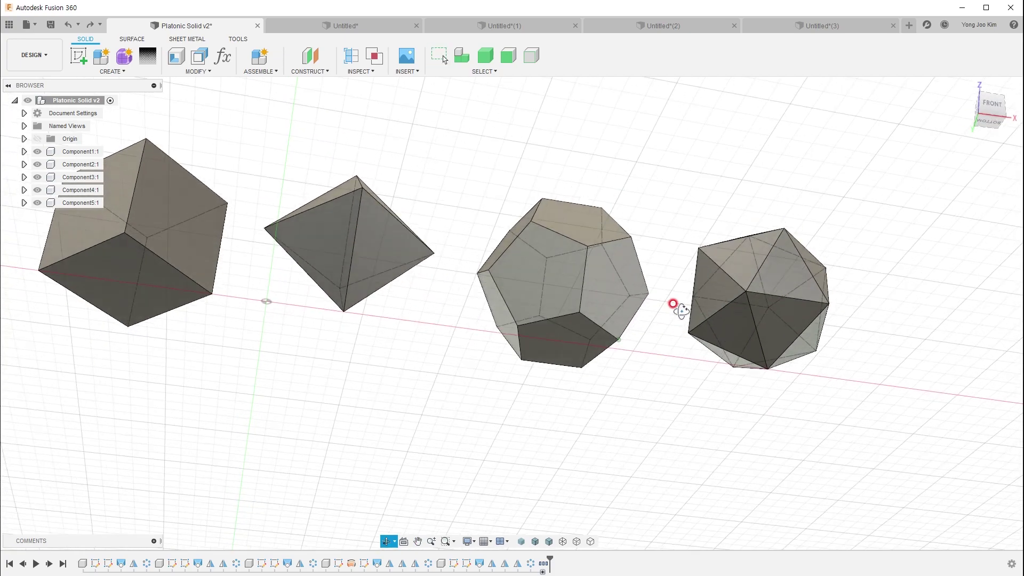
key("Escape")
left_click(607, 355)
mouse_move(607, 355)
middle_mouse_down("shift")
mouse_move(663, 372)
mouse_move(656, 416)
middle_mouse_up("shift")
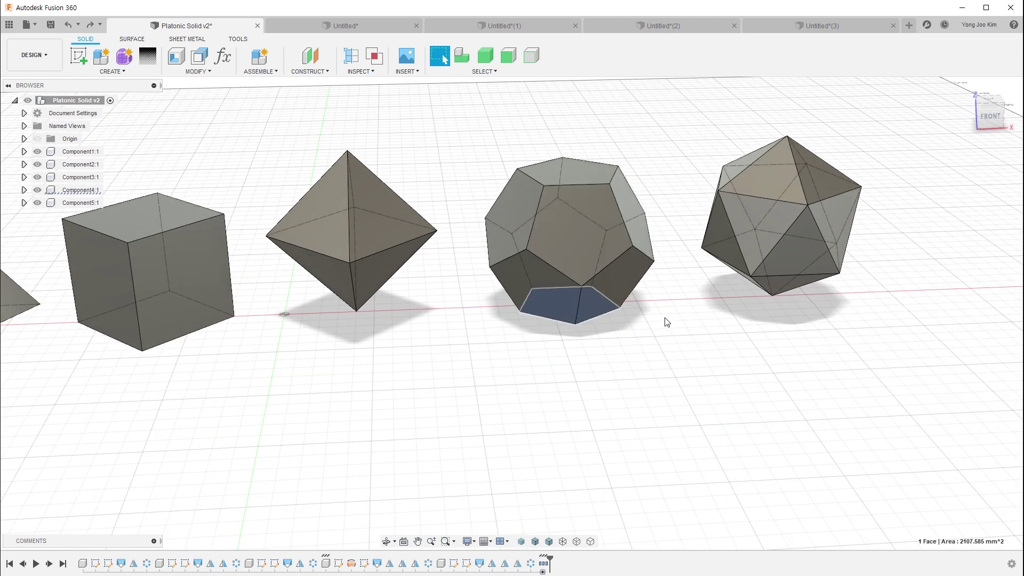
- Zoom in, clear the face selection and start a new blank design
scroll(664, 323, "up", 2)
middle_click_drag(660, 327, 657, 364)
left_click(656, 363)
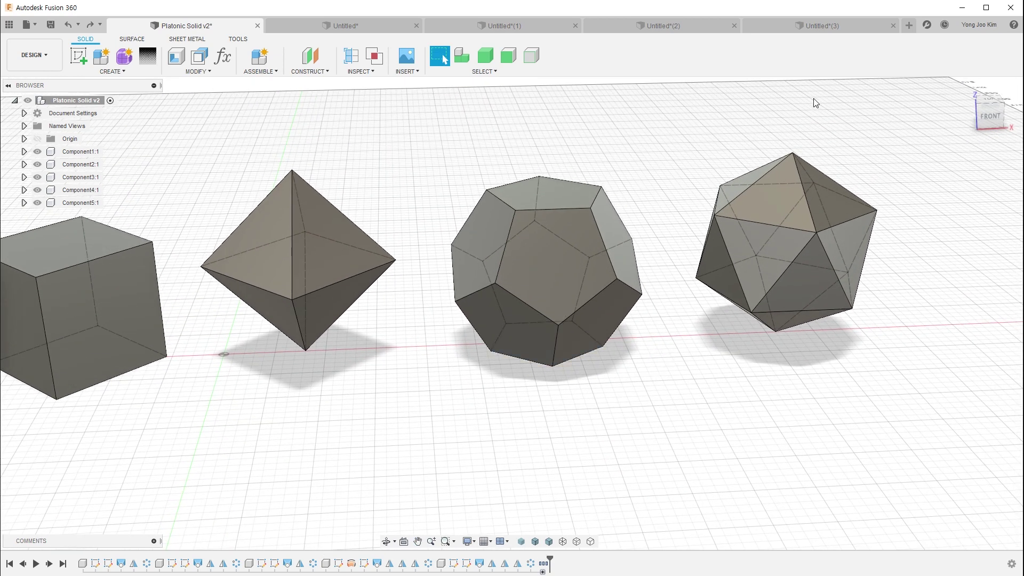
left_click(908, 25)
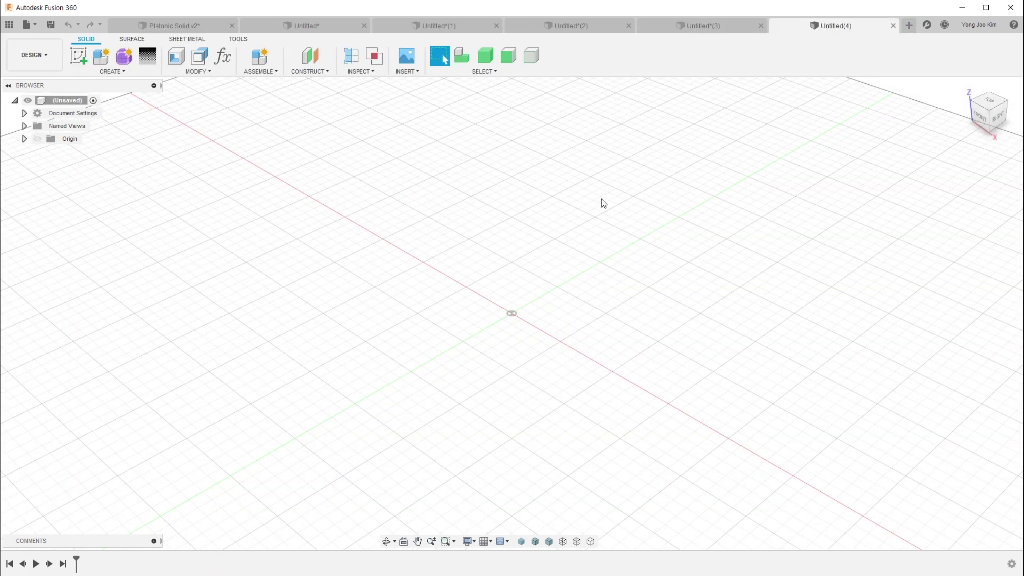
- On the ground plane, sketch a five-sided circumscribed polygon centred at the origin
left_click(78, 55)
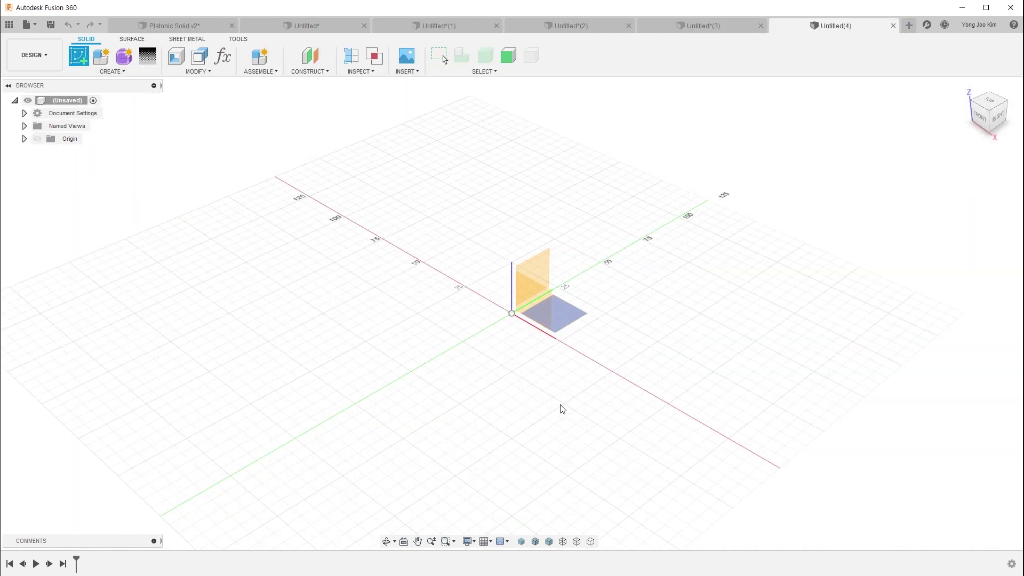
left_click(572, 312)
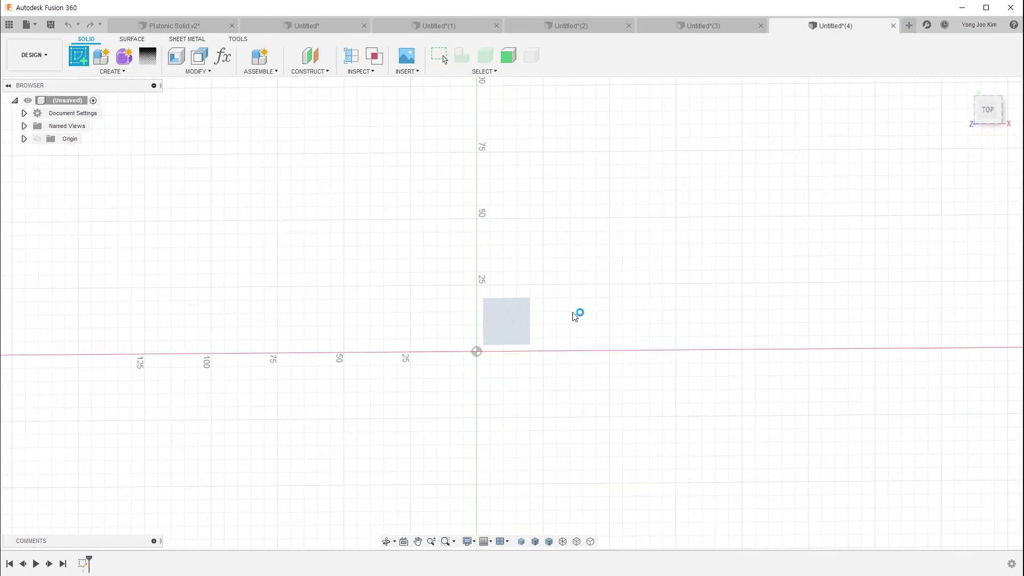
left_click(112, 71)
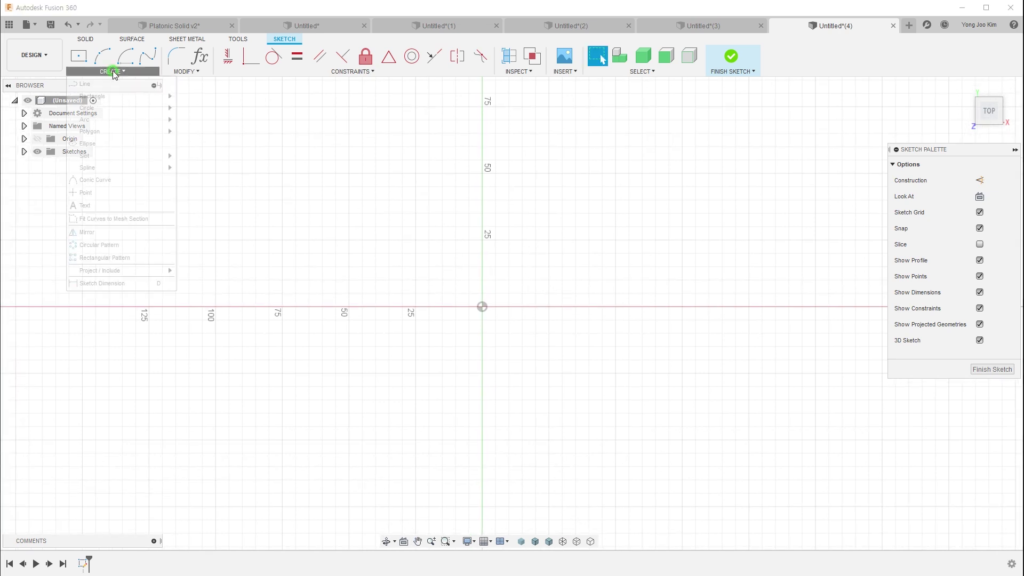
mouse_move(120, 132)
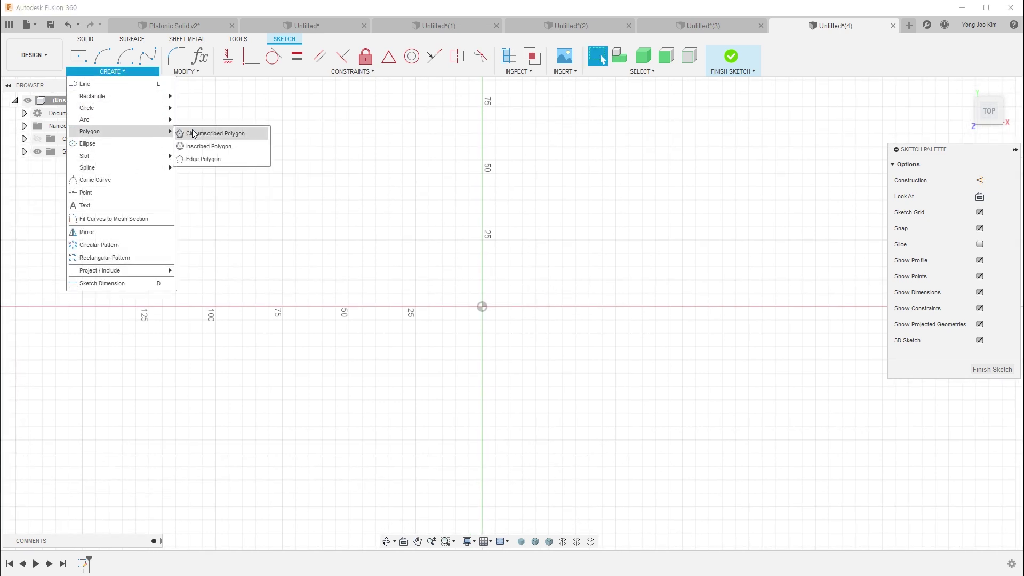
left_click(194, 133)
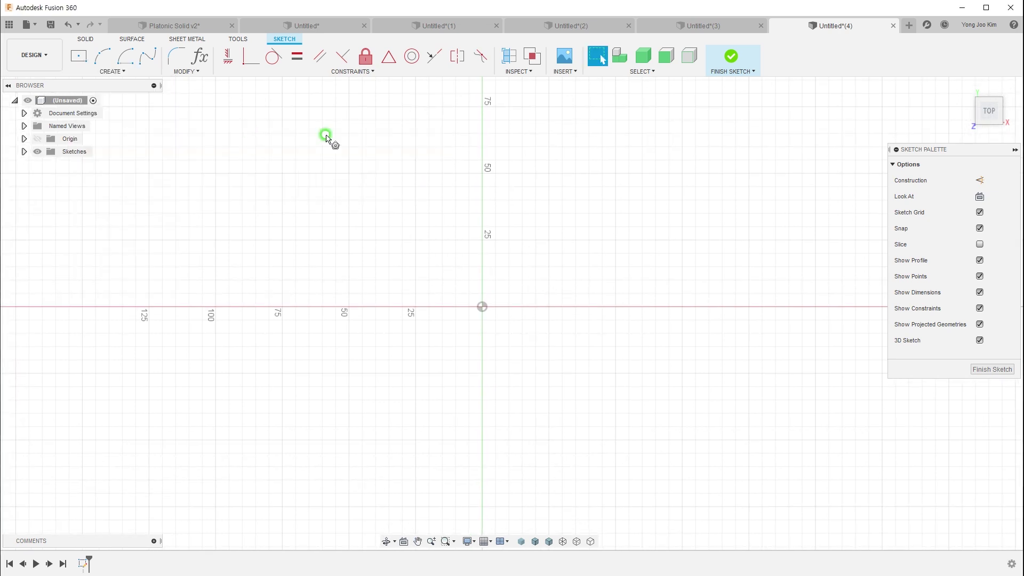
left_click(482, 307)
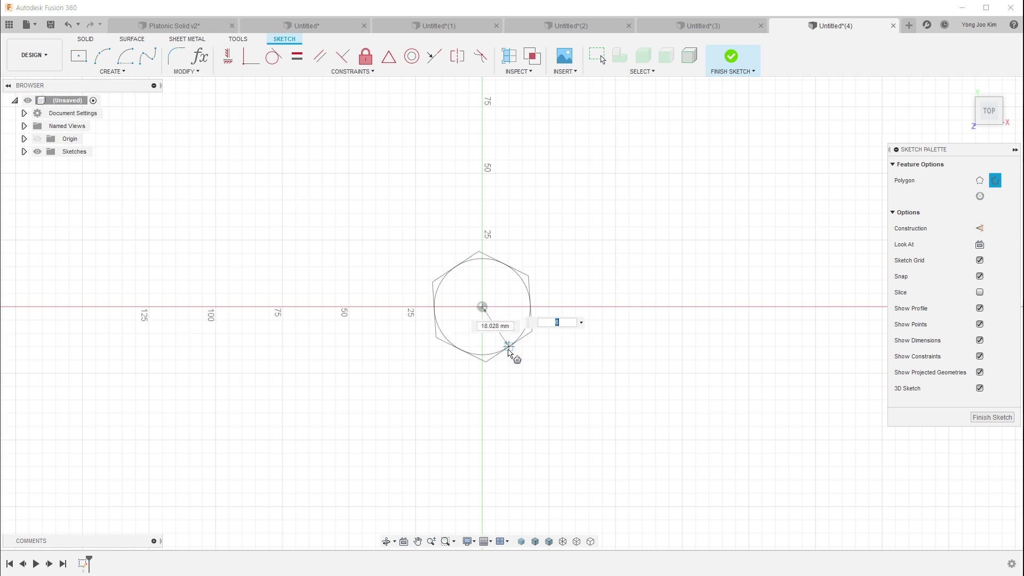
key("Tab")
left_click(509, 351)
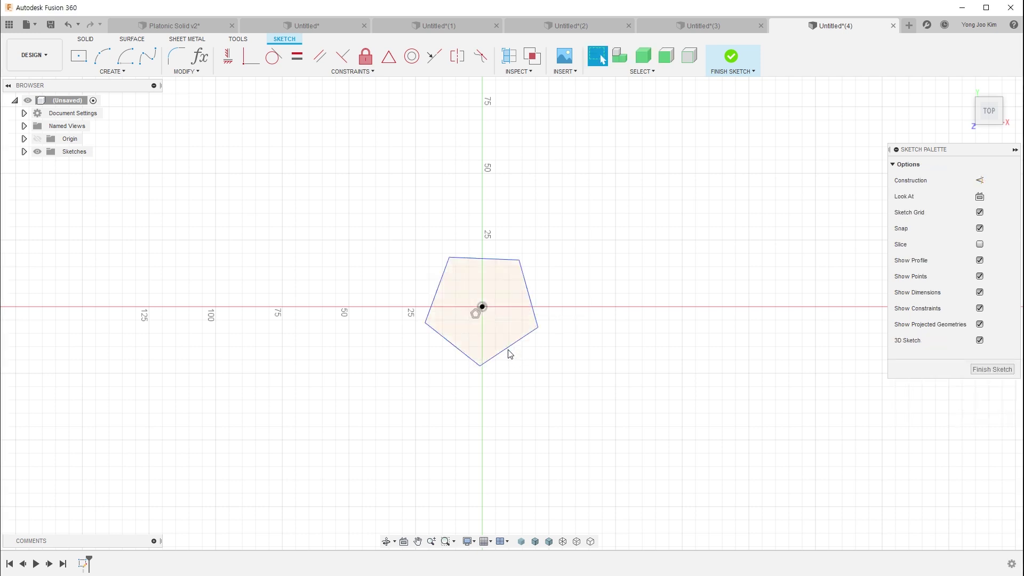
- Make the pentagon's top edge horizontal, dimension it 50 mm, and finish the sketch
left_click(228, 56)
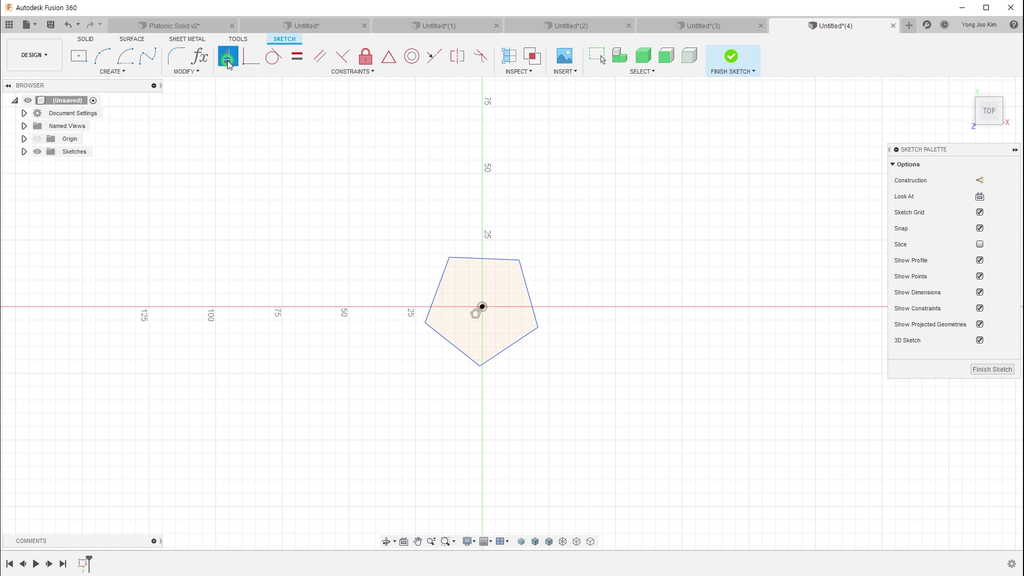
left_click(489, 263)
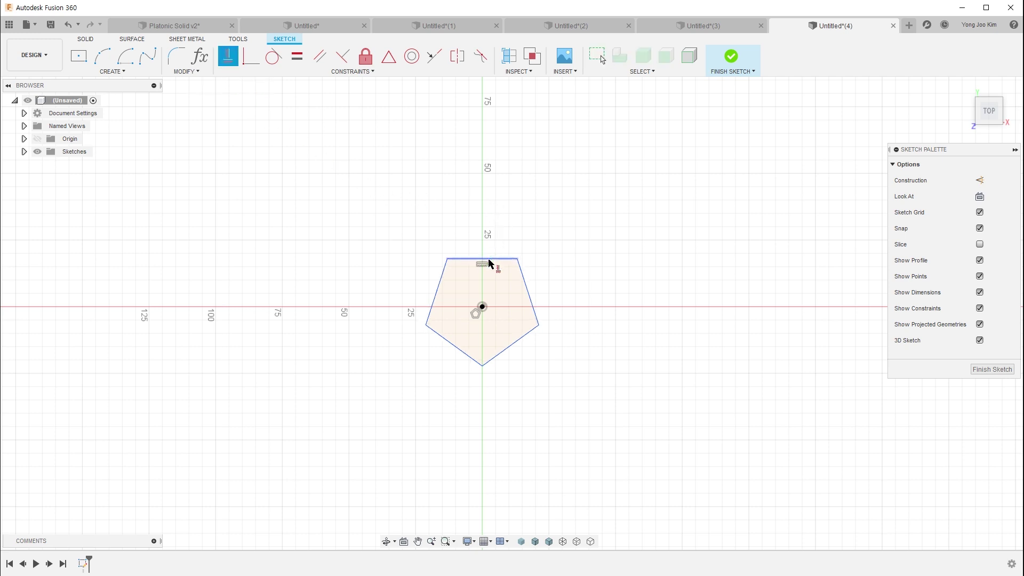
key("Escape")
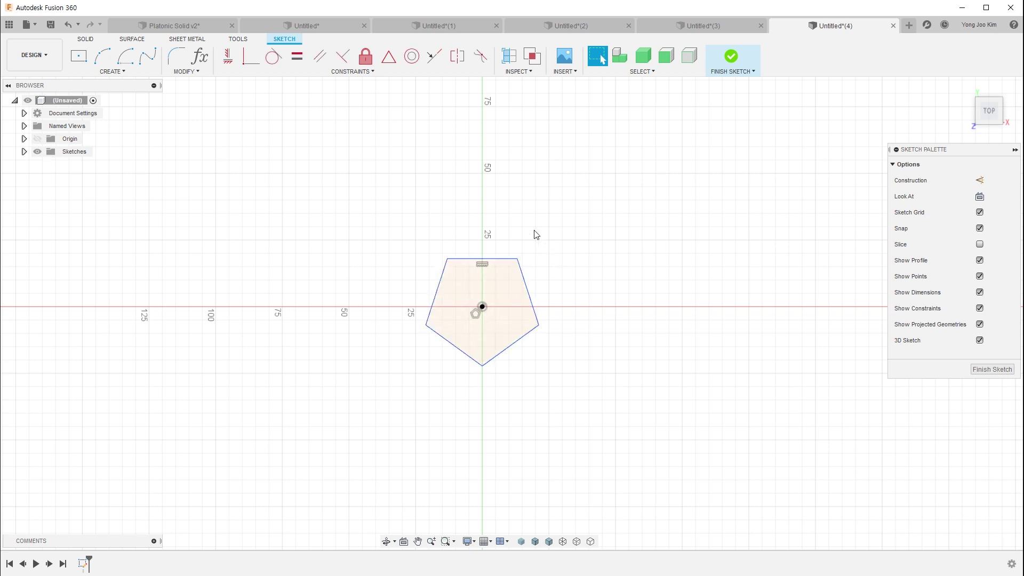
key("d")
left_click(475, 261)
left_click(480, 221)
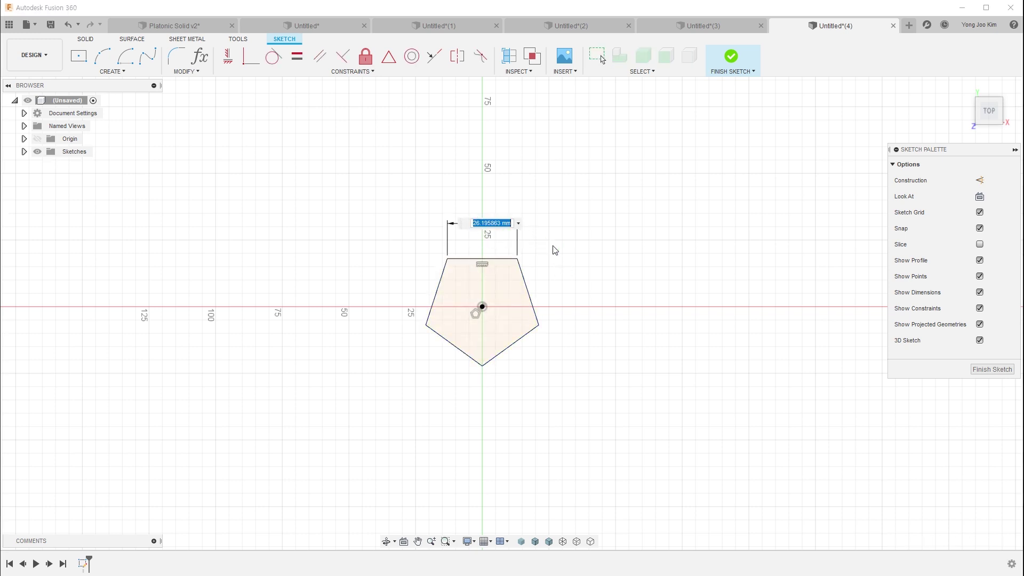
type("50")
key("Return")
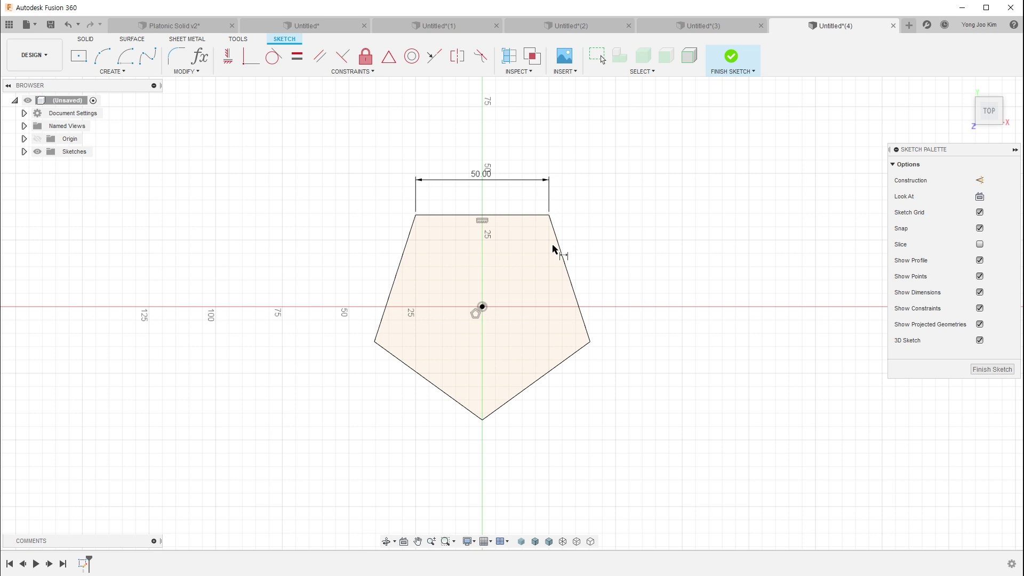
key("Escape")
left_click(557, 165)
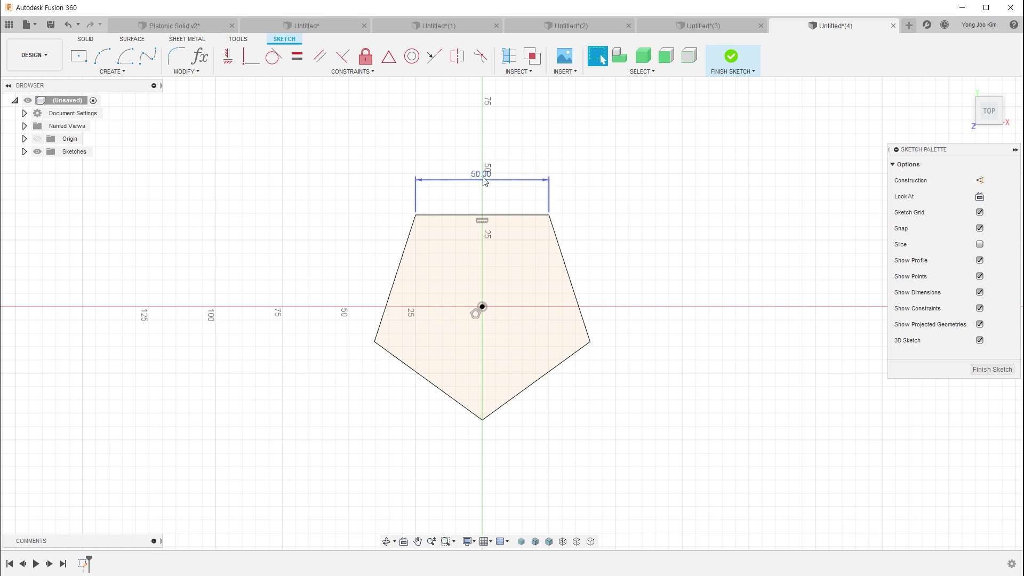
left_click(650, 234)
left_click(730, 56)
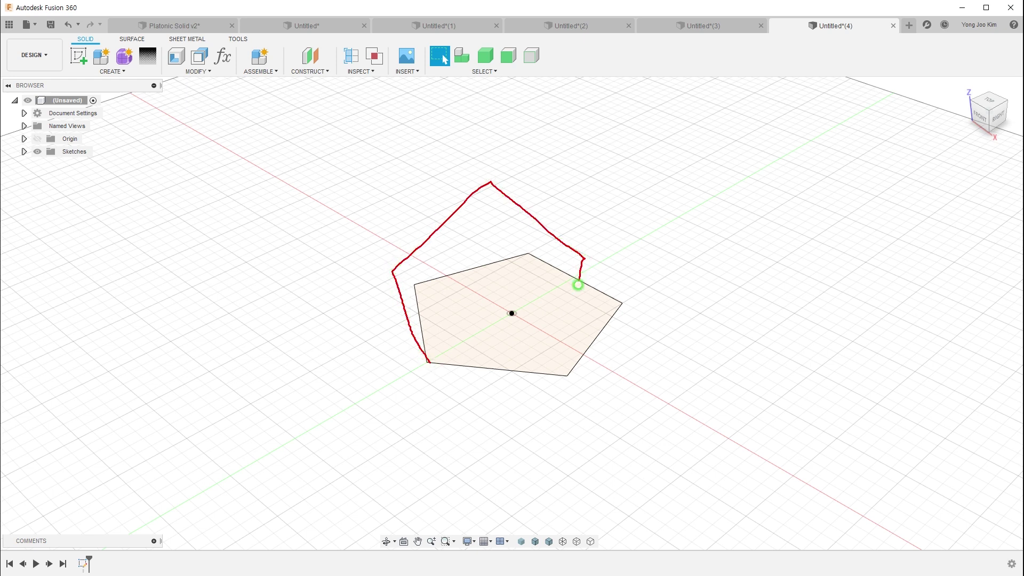
- Start a sketch on the vertical plane and draw a 50 mm line left of centre
mouse_move(388, 270)
left_mouse_down()
mouse_move(423, 361)
mouse_move(403, 274)
left_mouse_up()
key("Escape")
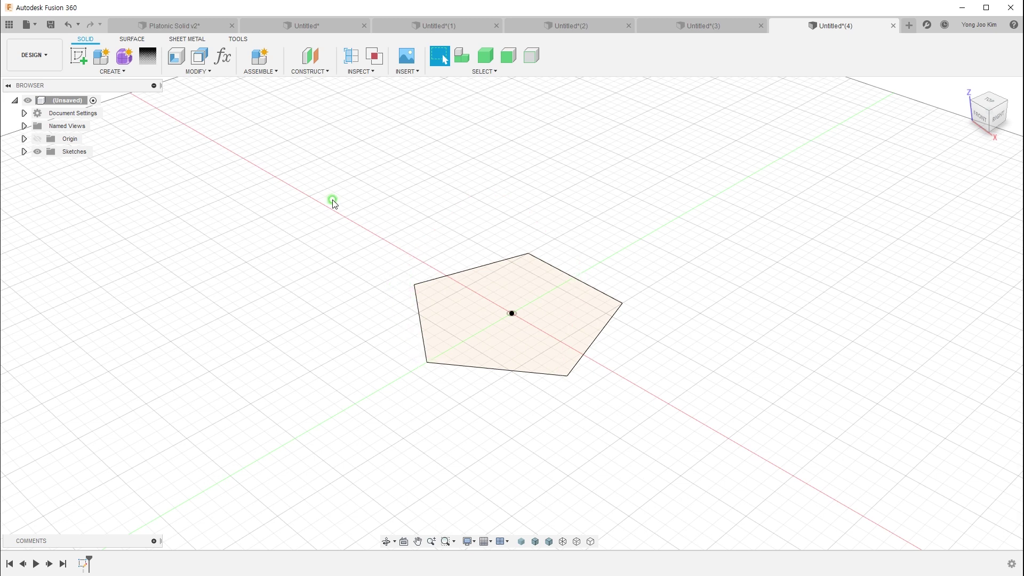
key("s")
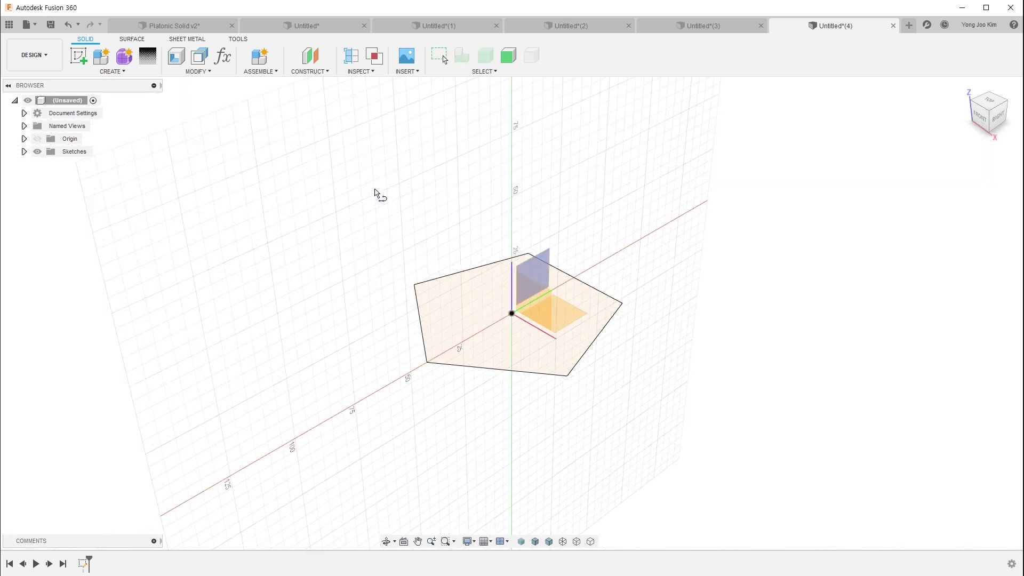
left_click(546, 254)
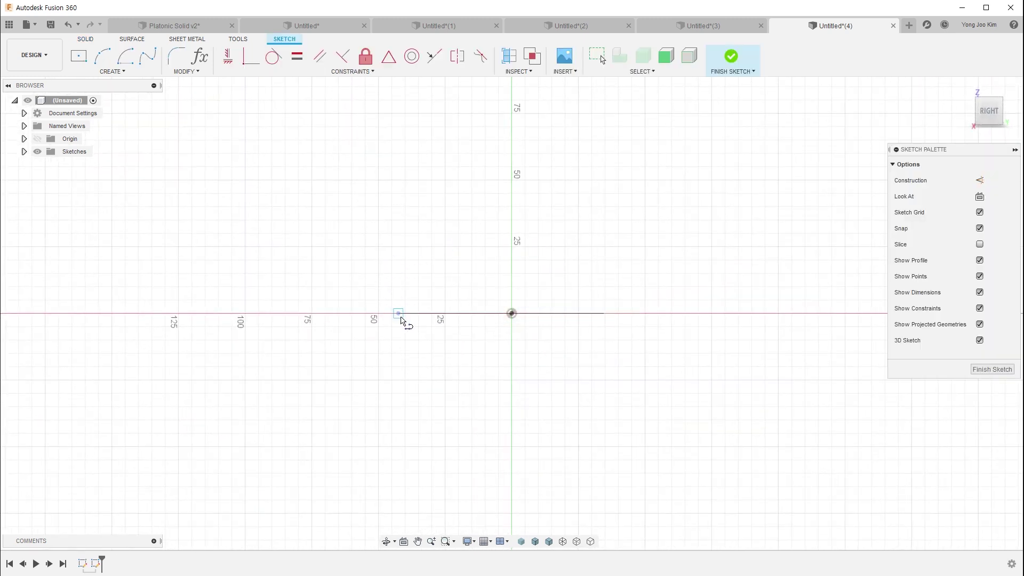
left_click(400, 314)
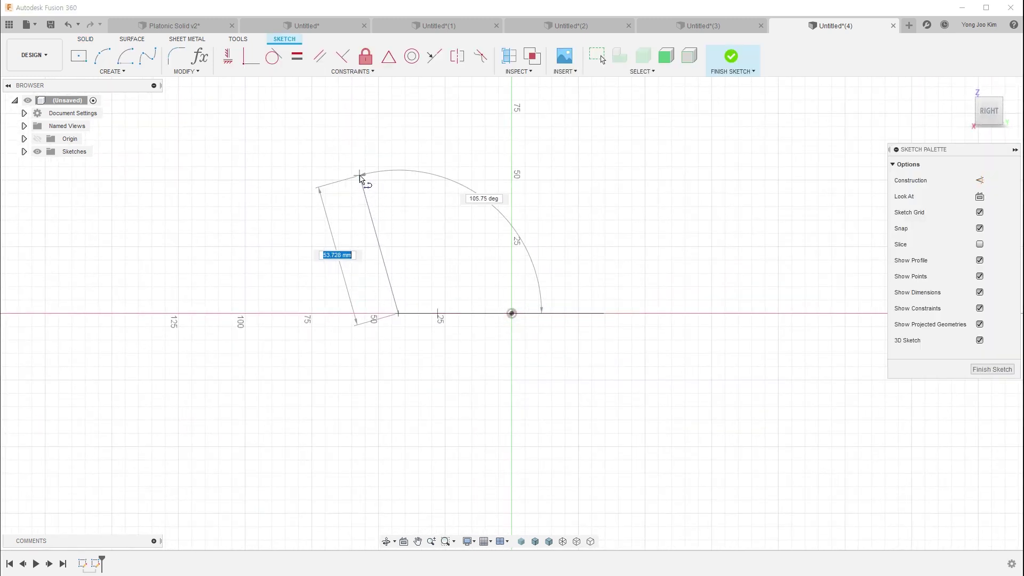
key("Tab")
key("Return")
key("Escape")
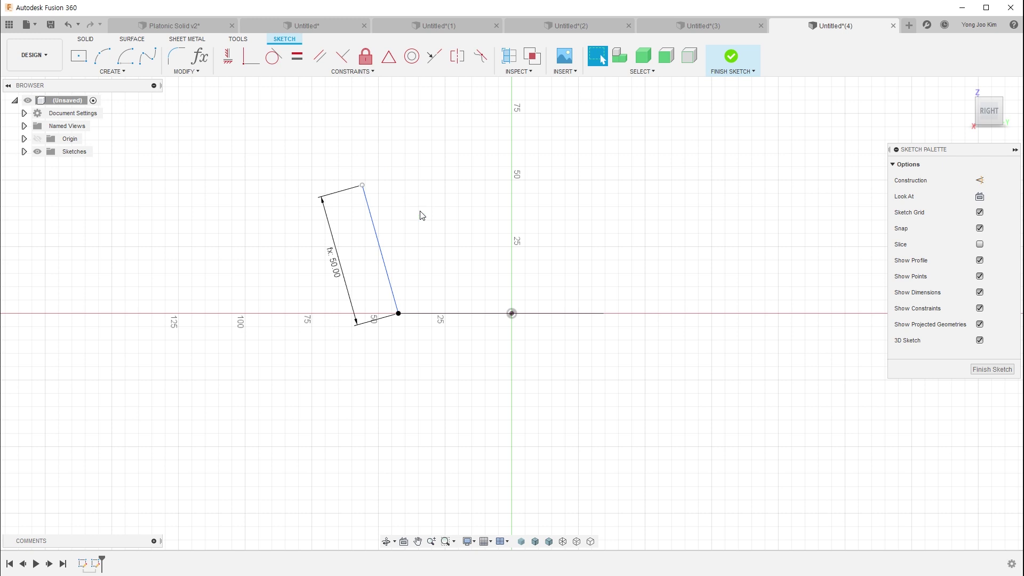
- Swing the 50 mm line about its bottom end until it leans left
mouse_move(363, 186)
left_mouse_down()
mouse_move(375, 187)
mouse_move(350, 197)
left_mouse_up()
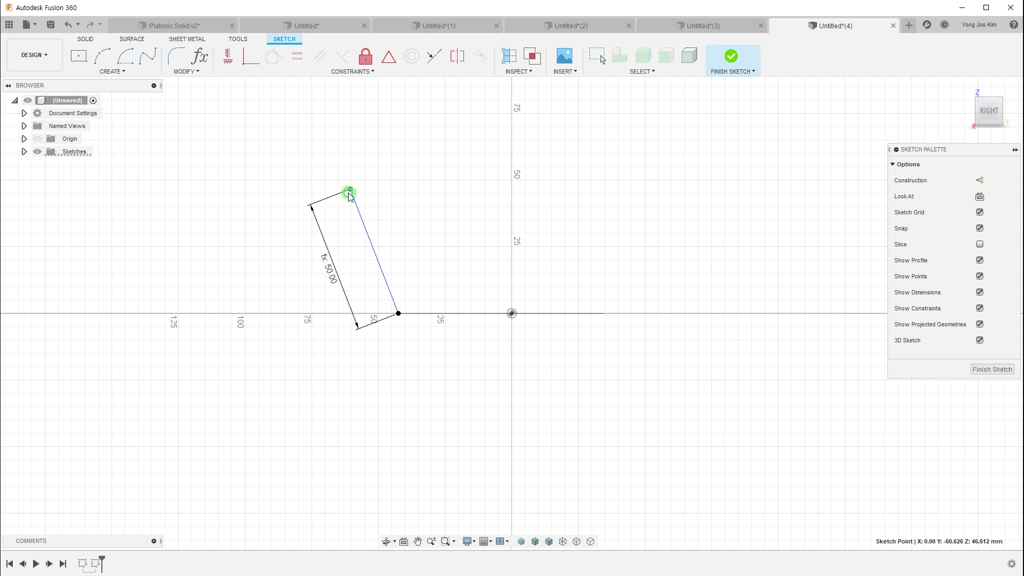
left_click_drag(349, 193, 346, 195)
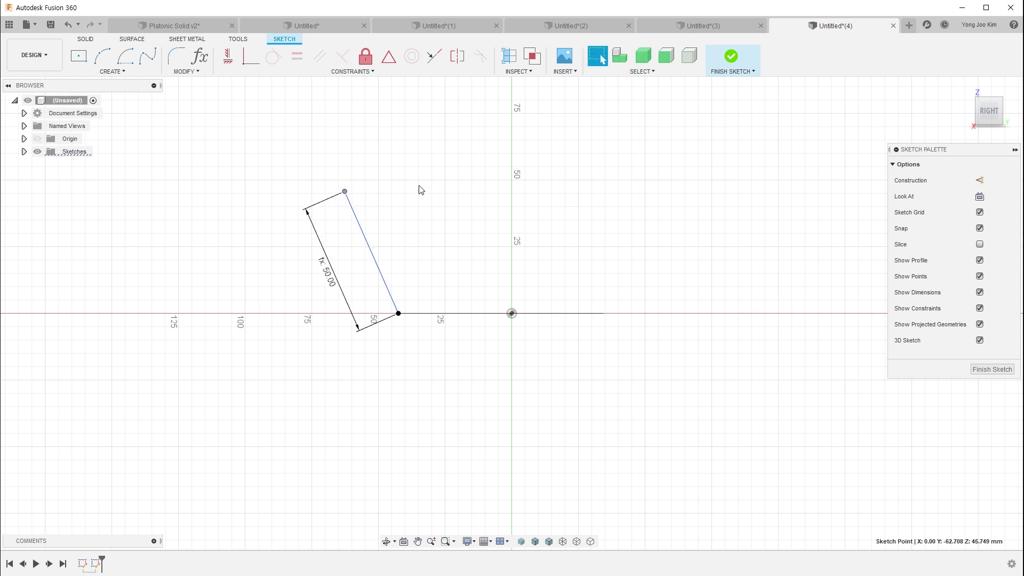
left_click(400, 199)
left_click_drag(345, 195, 506, 231)
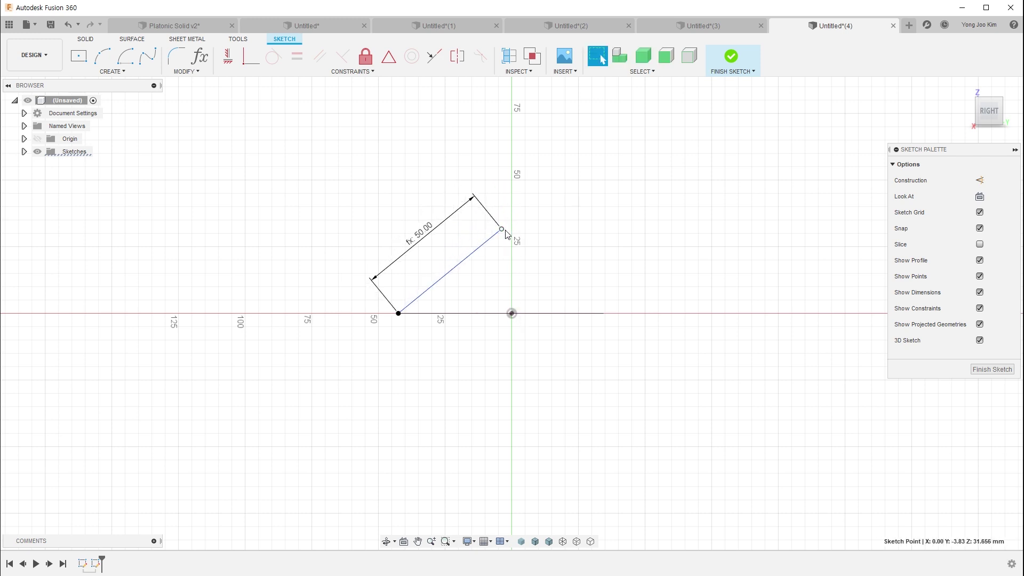
mouse_move(502, 230)
left_mouse_down()
mouse_move(400, 181)
mouse_move(334, 213)
left_mouse_up()
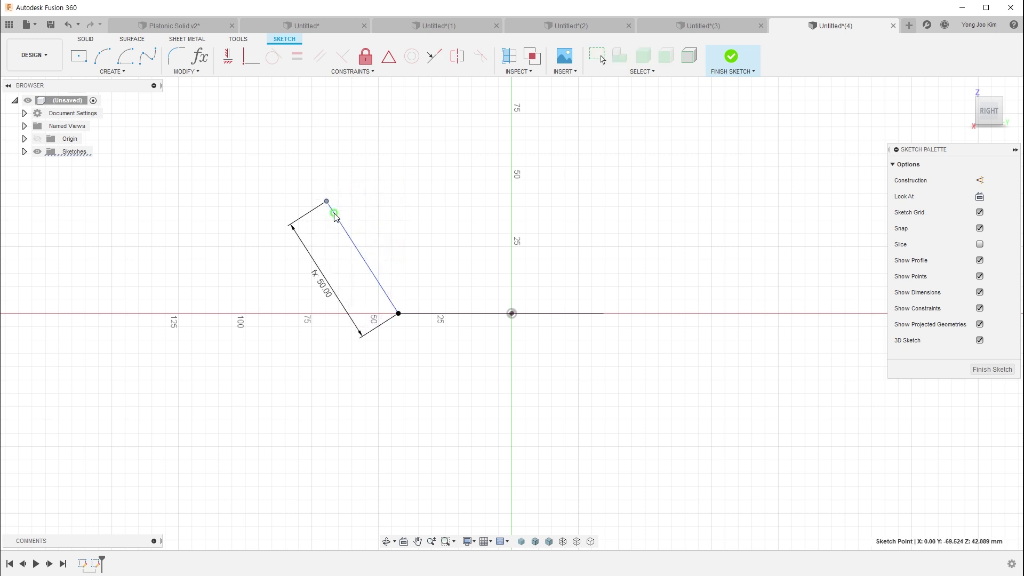
left_click_drag(335, 213, 320, 206)
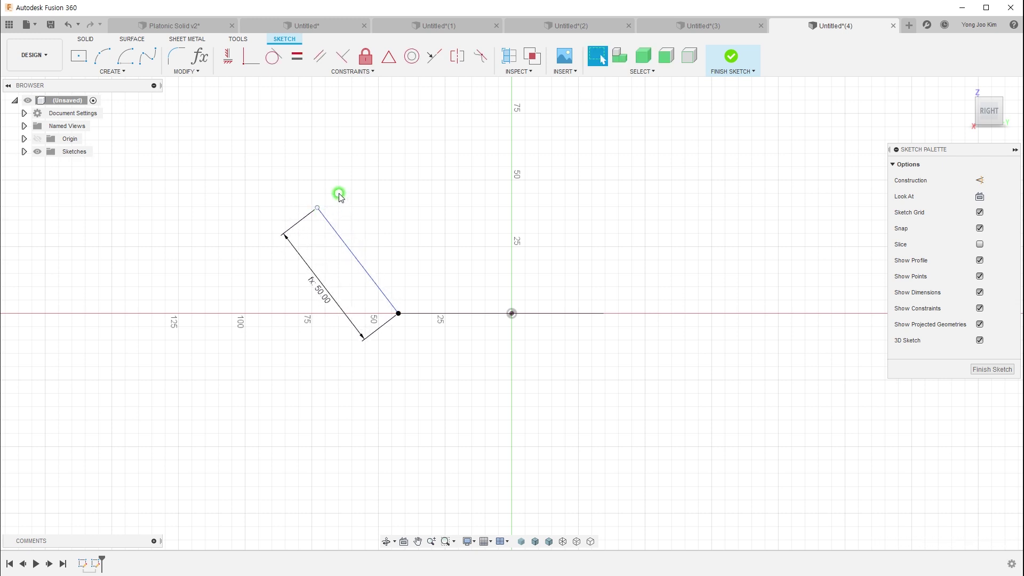
- Draw a line perpendicular to the tilted one and align its endpoint vertically above the origin
left_click(357, 261)
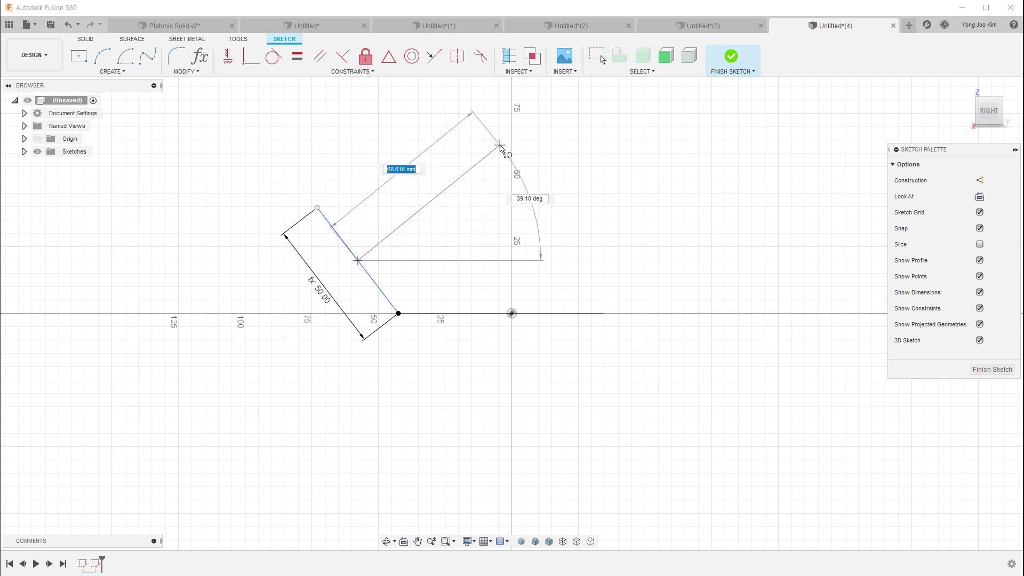
left_click(496, 156)
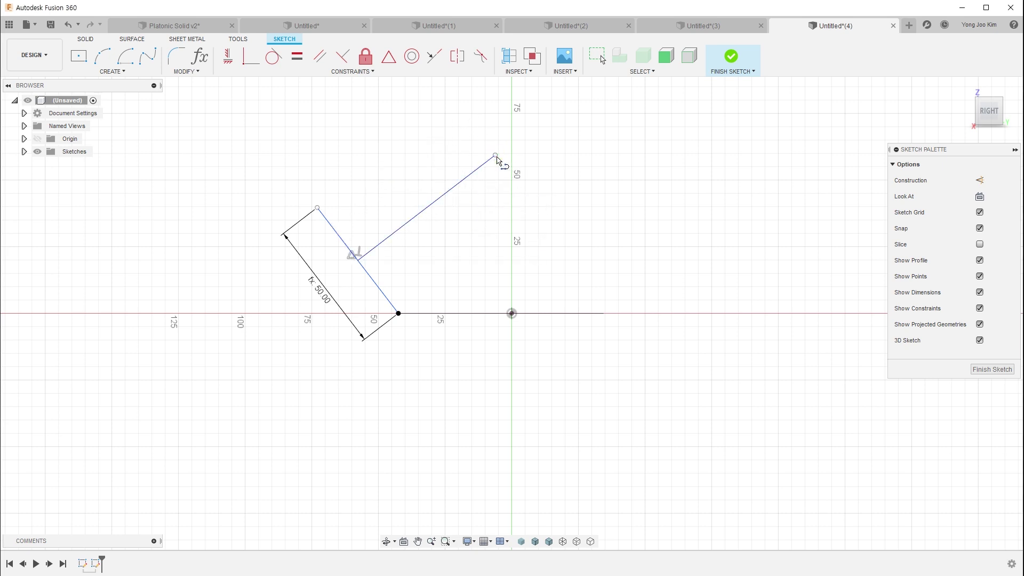
key("Escape")
left_click(239, 62)
left_click(495, 155)
left_click(511, 314)
key("Escape")
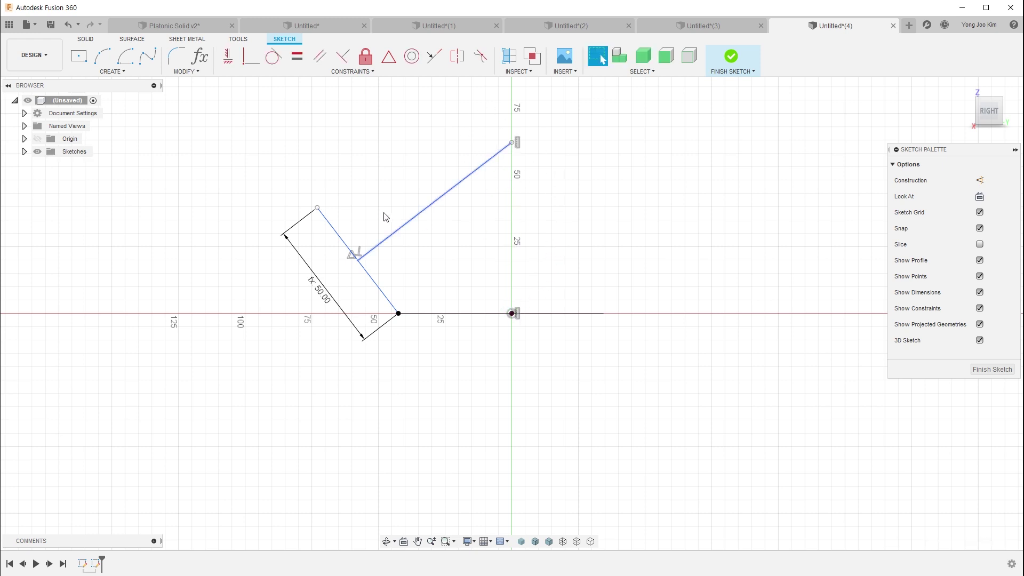
- Test-swing the sketch, then undo four times back to just the pentagon sketch
left_click_drag(317, 208, 356, 187)
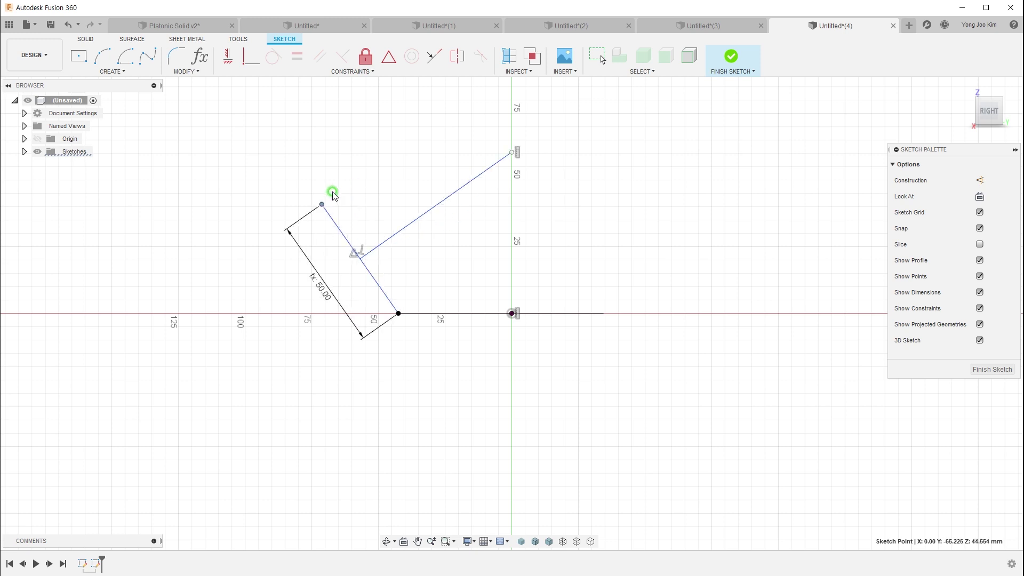
mouse_move(354, 187)
left_mouse_down()
mouse_move(370, 176)
mouse_move(361, 184)
left_mouse_up()
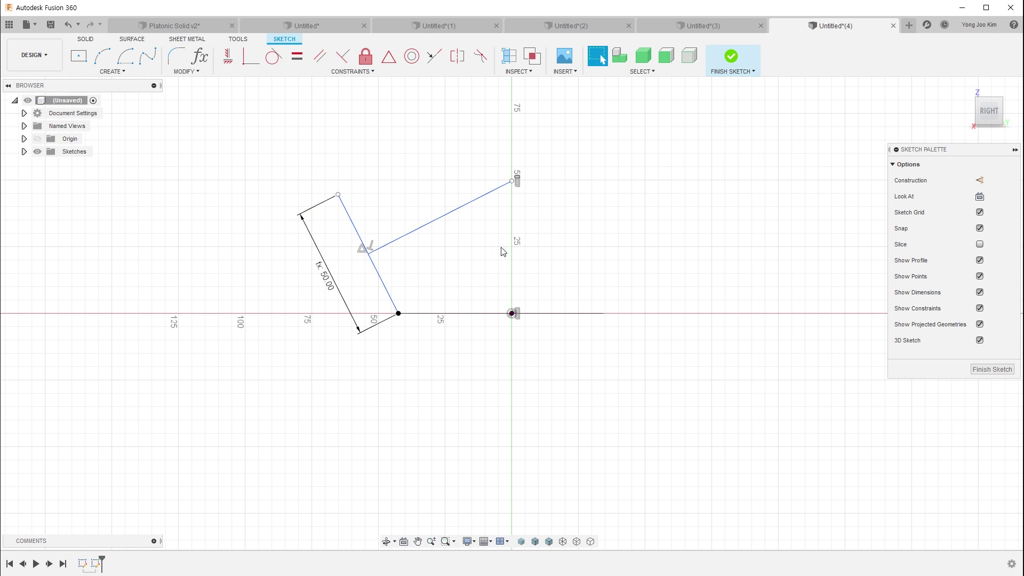
key("ctrl+z")
key("ctrl+z")
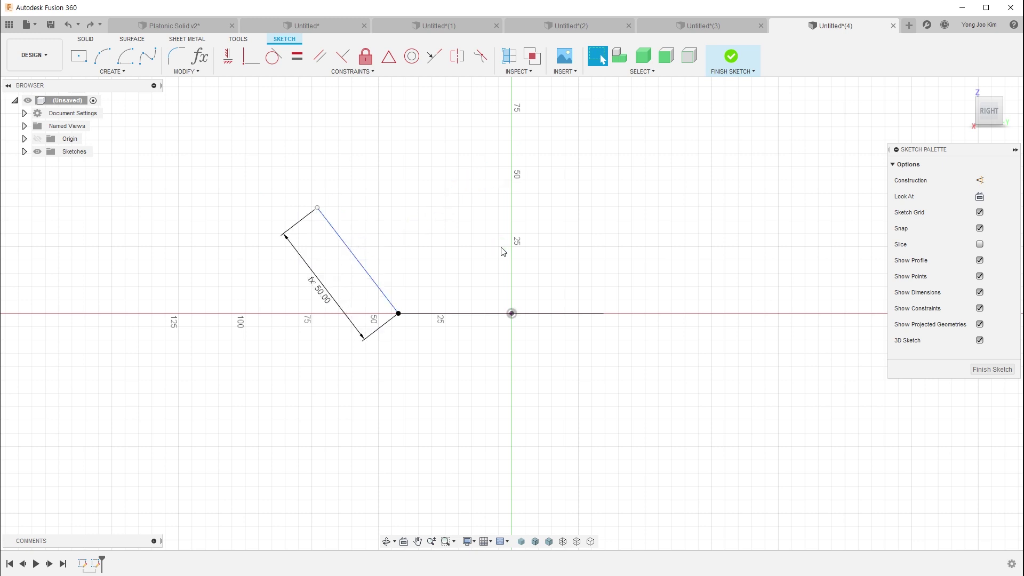
key("ctrl+z")
key("ctrl+z")
key("ctrl+z")
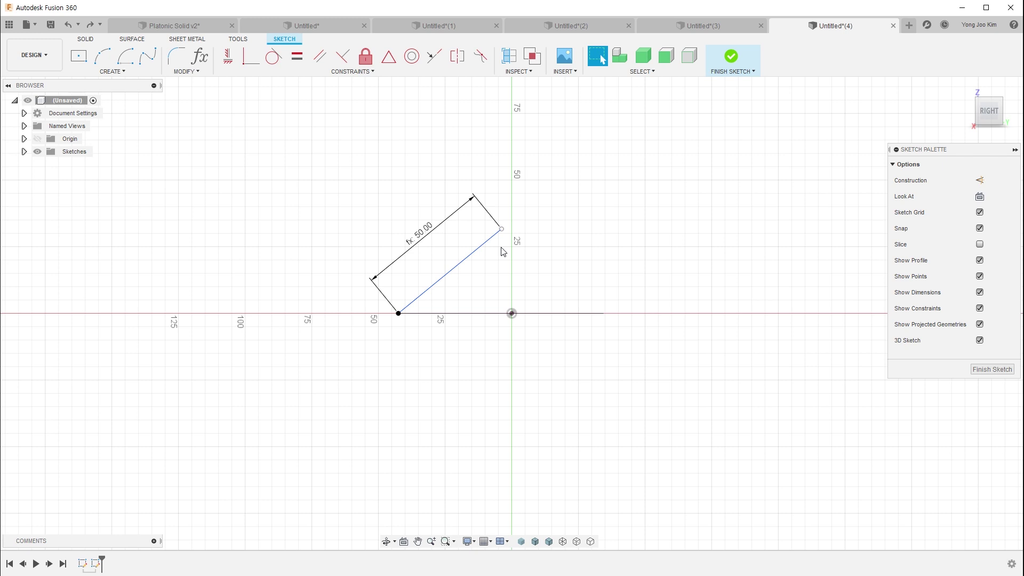
key("ctrl+z")
key("ctrl+z")
key("ctrl+z")
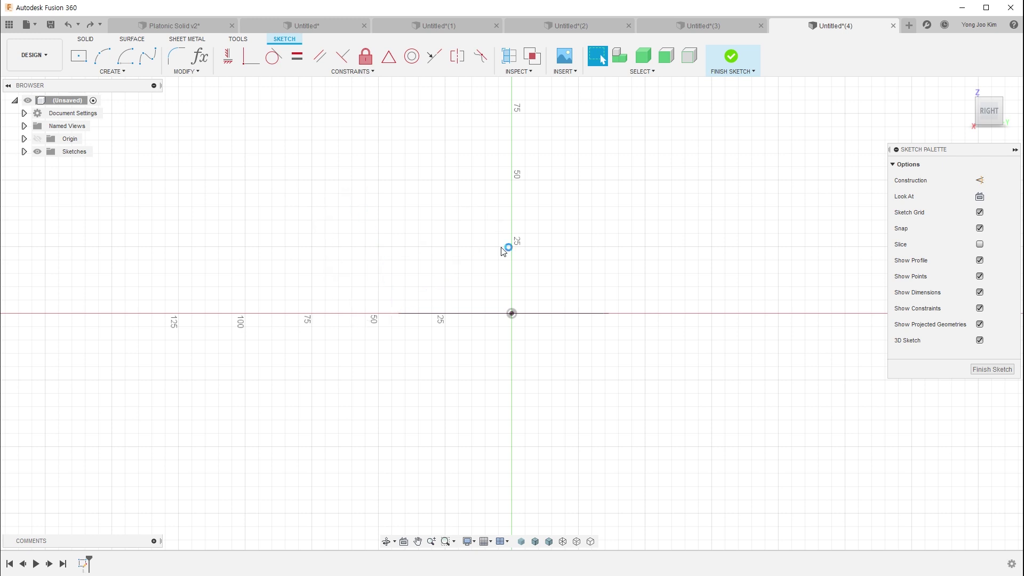
key("ctrl+z")
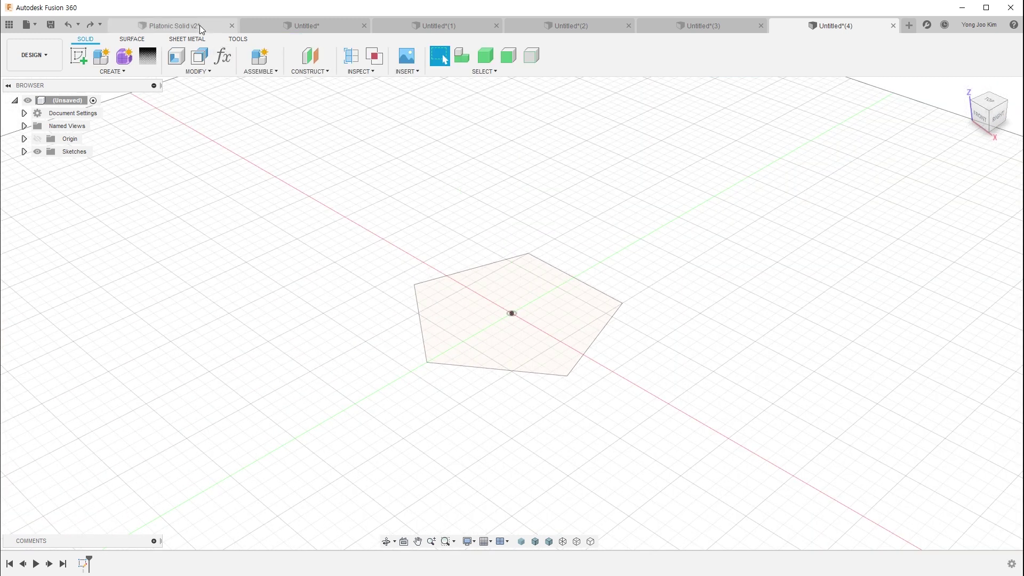
left_click(197, 26)
middle_click_drag(664, 368, 664, 299, "shift")
left_click(555, 349)
mouse_move(631, 372)
middle_mouse_down("shift")
mouse_move(657, 379)
mouse_move(608, 345)
middle_mouse_up("shift")
left_click(559, 279)
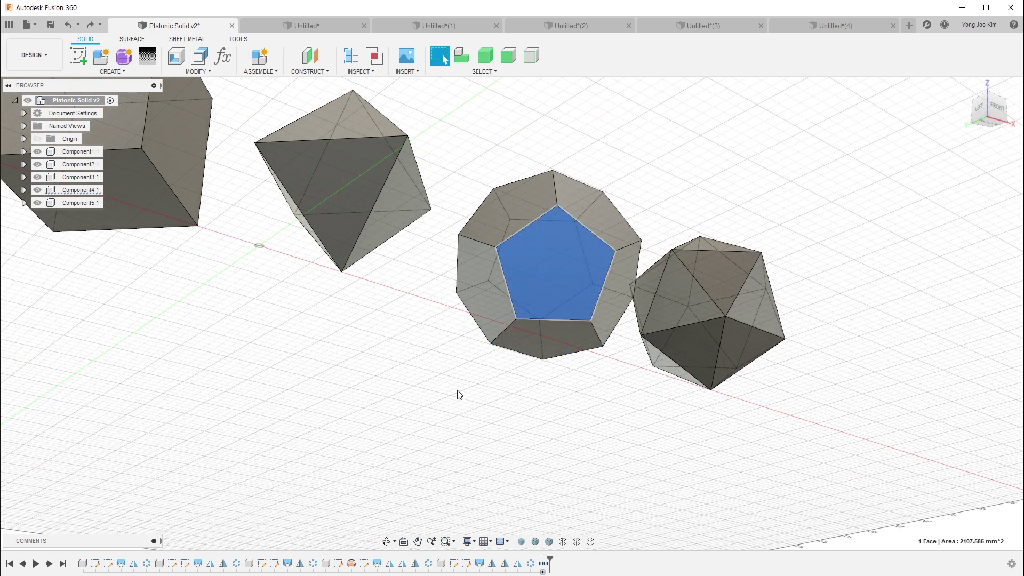
left_click(478, 291)
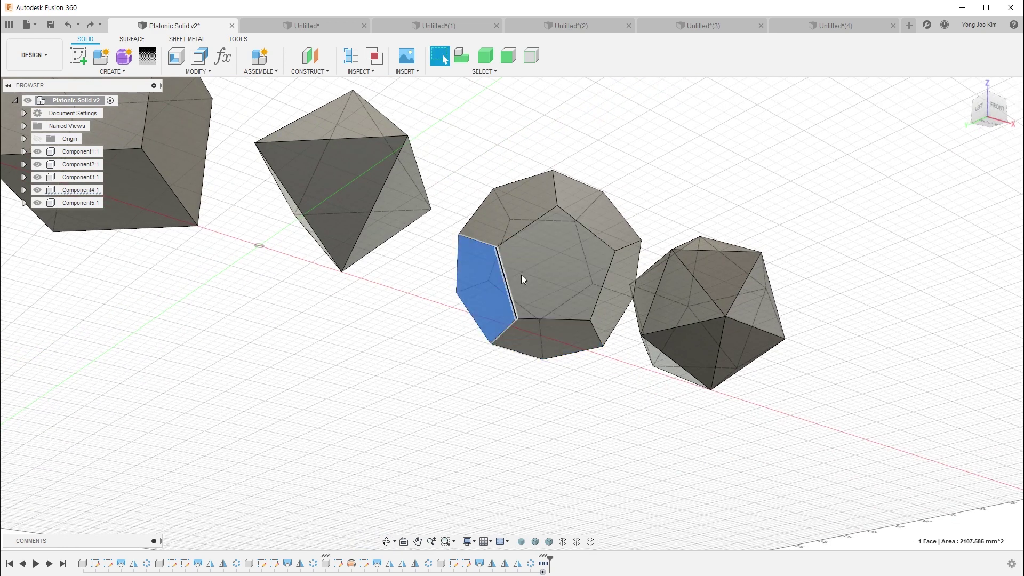
left_click(513, 288)
left_click(488, 300)
left_click(591, 395)
middle_click_drag(628, 406, 584, 422, "shift")
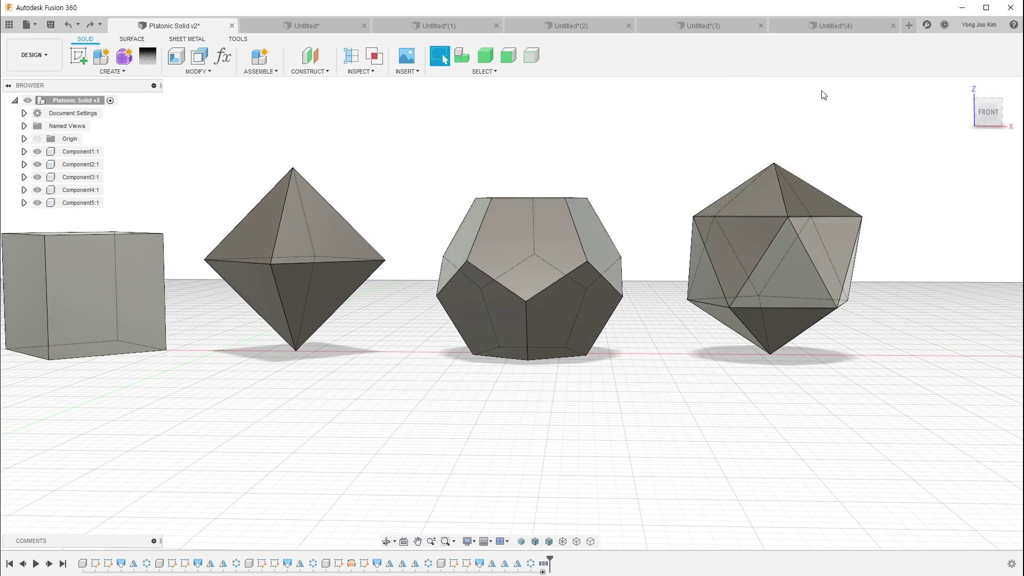
left_click(842, 28)
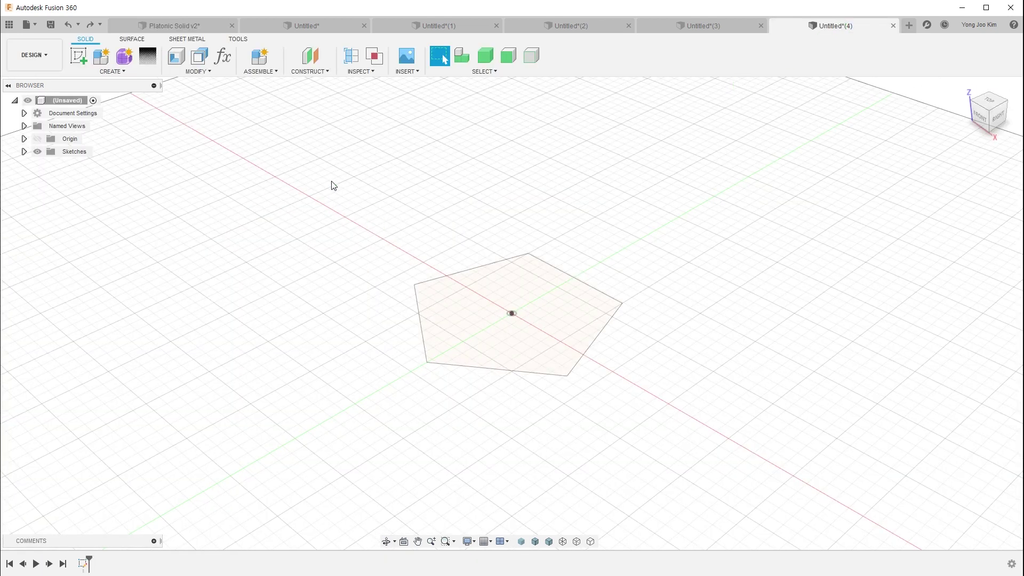
- Revolve the pentagon about its bottom edge, dragging the angle to about 135°
left_click(117, 73)
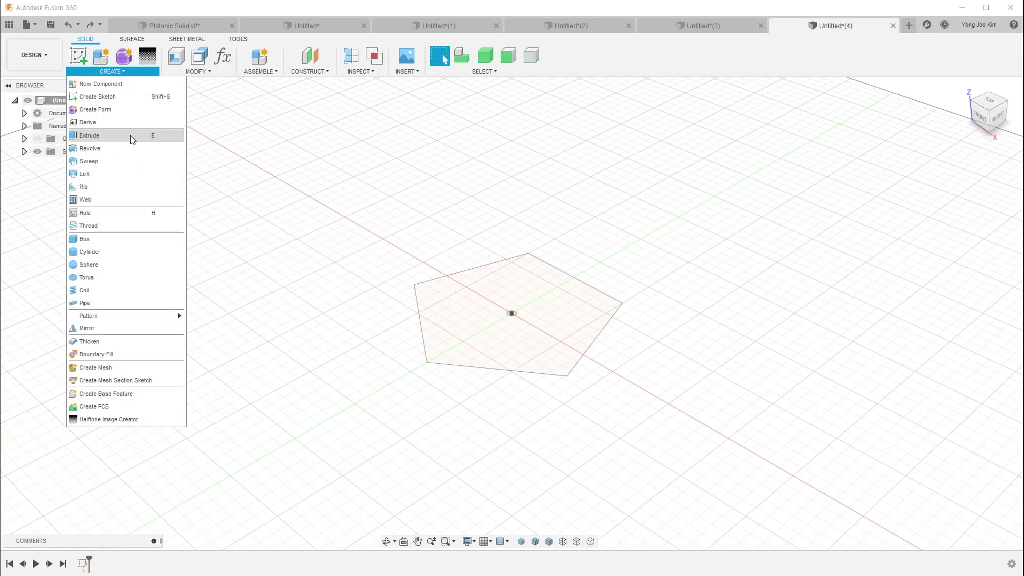
left_click(130, 148)
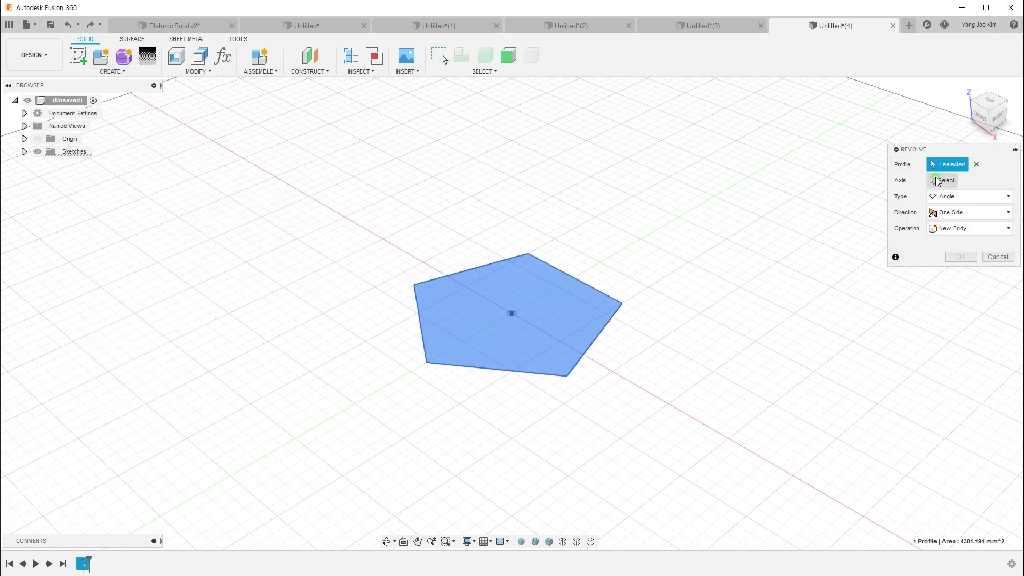
left_click(937, 181)
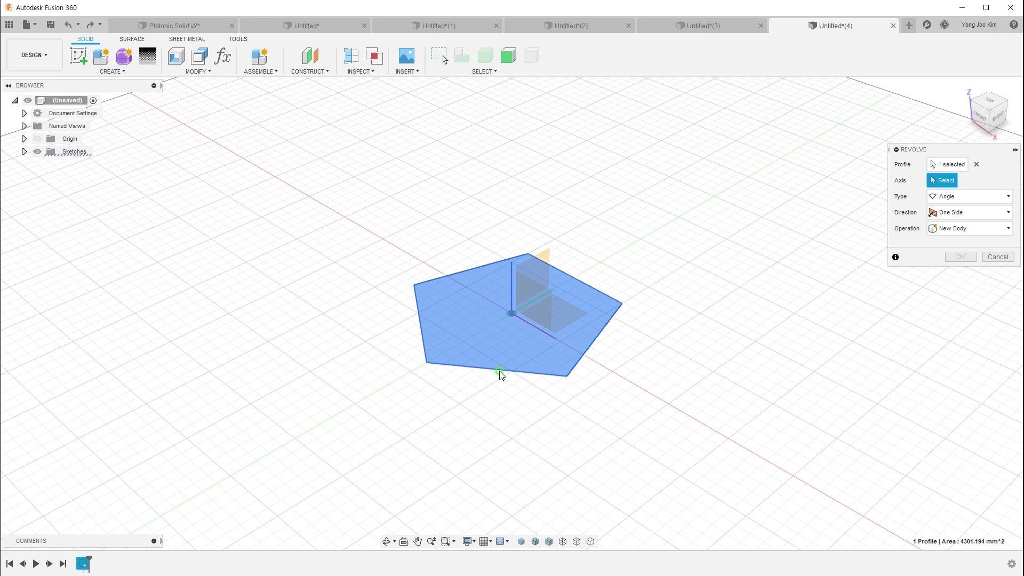
left_click(501, 376)
middle_click_drag(722, 376, 731, 299, "shift")
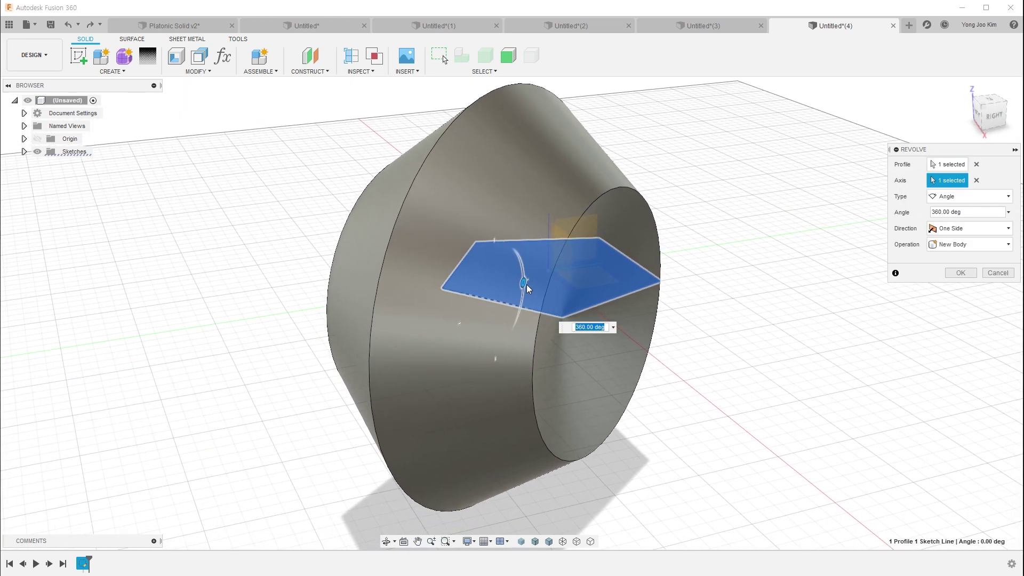
mouse_move(524, 282)
left_mouse_down()
mouse_move(491, 338)
mouse_move(469, 270)
left_mouse_up()
mouse_move(557, 361)
middle_mouse_down("shift")
mouse_move(557, 330)
mouse_move(524, 321)
middle_mouse_up("shift")
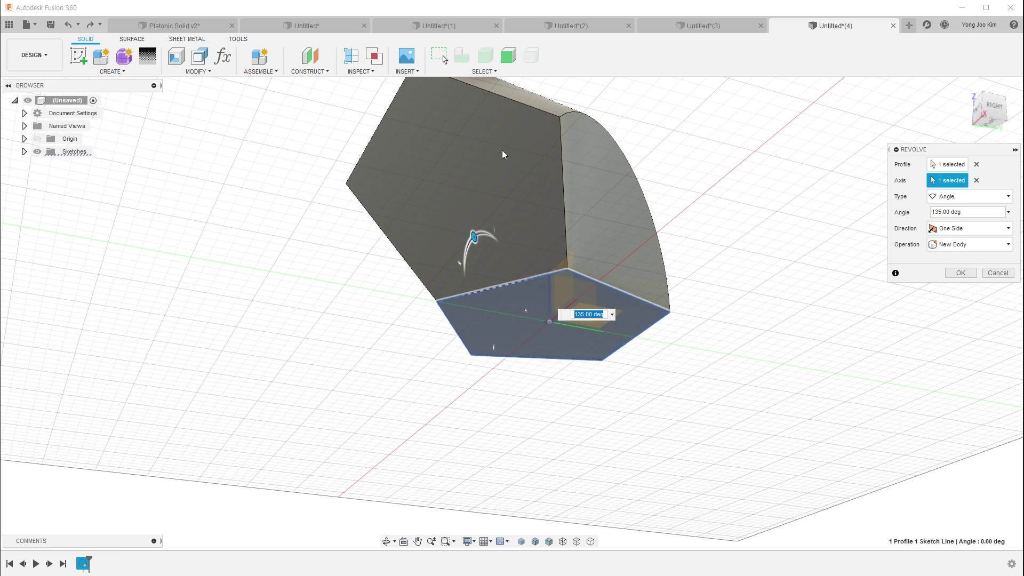
mouse_move(480, 257)
middle_mouse_down("shift")
mouse_move(388, 331)
mouse_move(459, 290)
middle_mouse_up("shift")
- Fine-tune the revolve angle to 140° in front view and create the body
left_click_drag(468, 279, 473, 268)
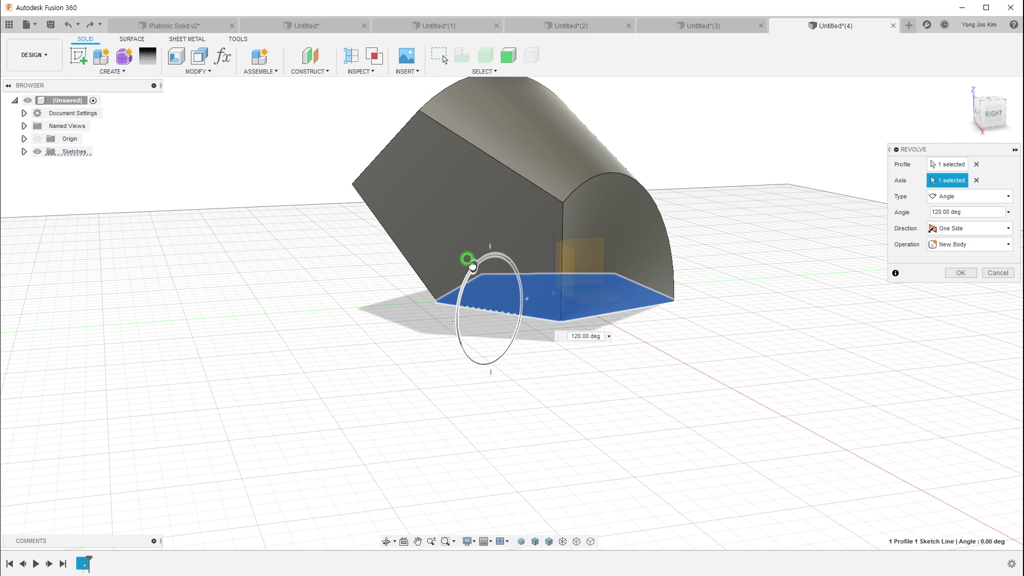
left_click_drag(472, 268, 466, 280)
middle_click_drag(459, 352, 503, 347, "shift")
right_click(486, 353)
left_click(990, 118)
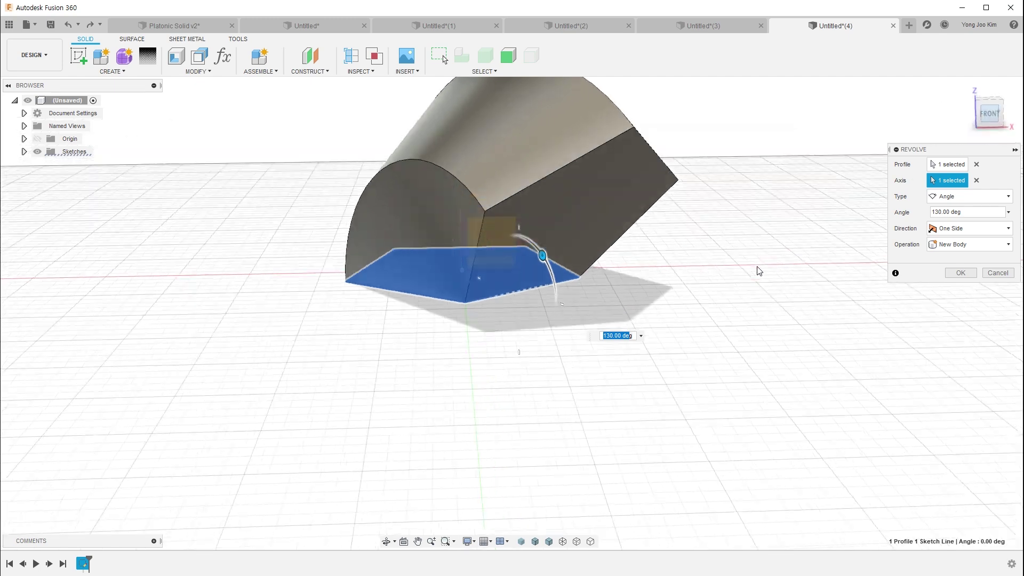
mouse_move(525, 213)
left_mouse_down()
mouse_move(514, 204)
mouse_move(522, 218)
left_mouse_up()
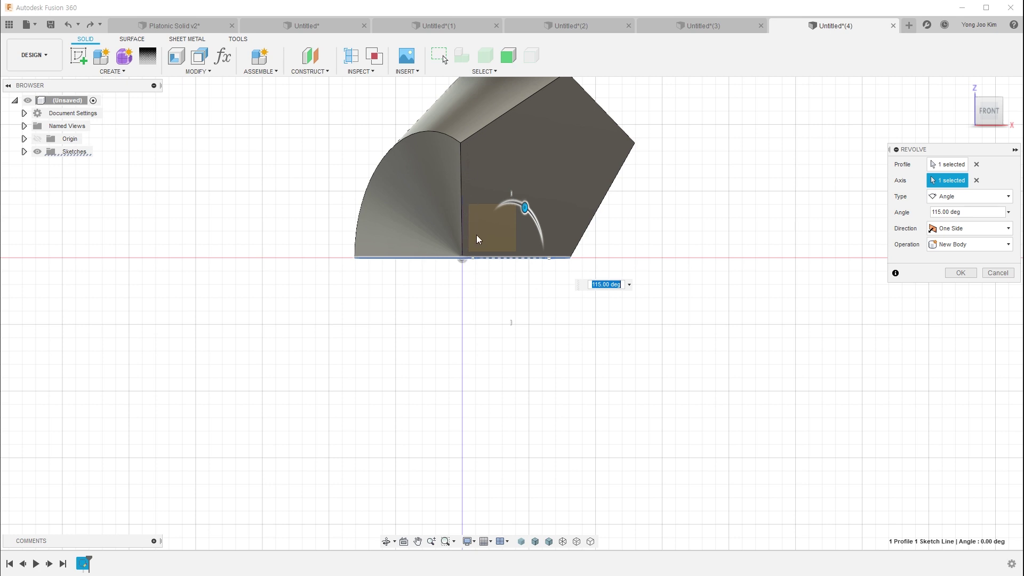
left_click_drag(531, 215, 534, 218)
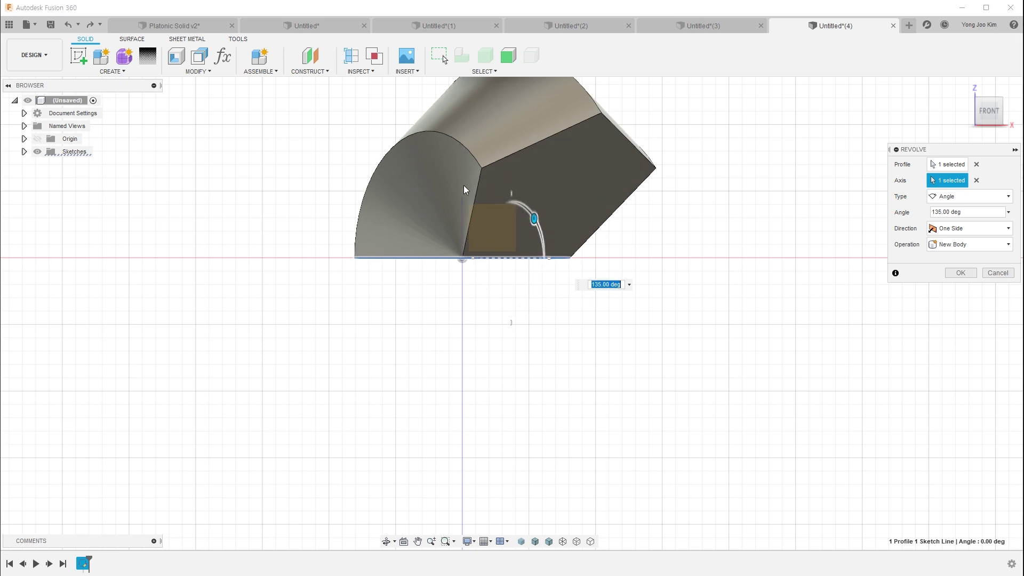
left_click_drag(534, 219, 535, 222)
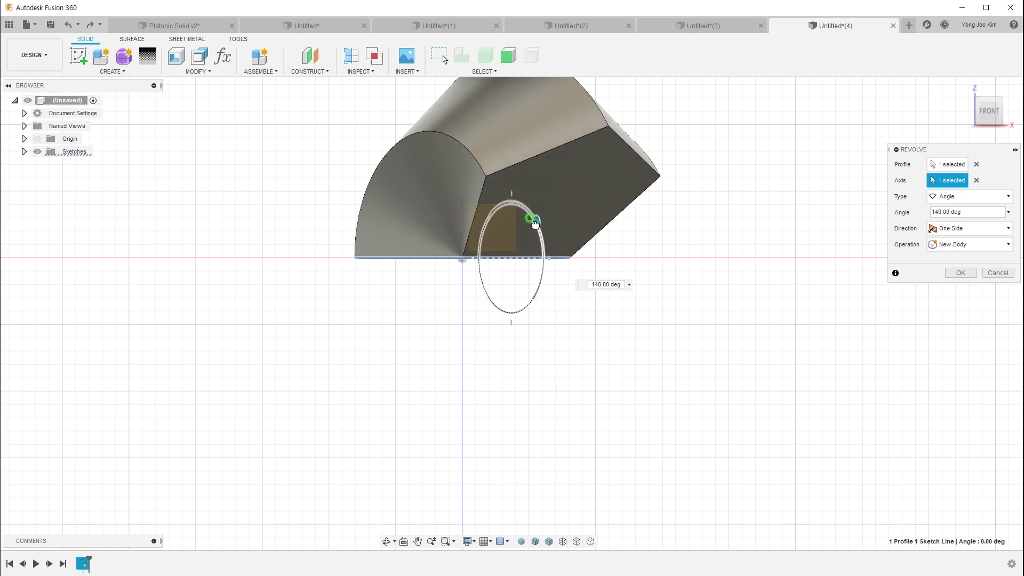
left_click(948, 272)
mouse_move(710, 273)
middle_mouse_down("shift")
mouse_move(673, 266)
mouse_move(671, 297)
middle_mouse_up("shift")
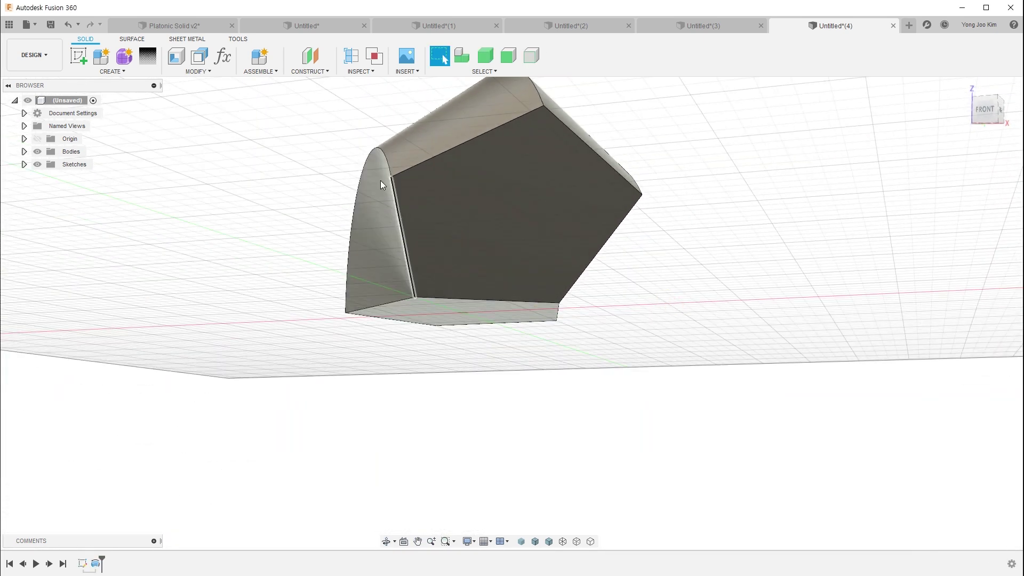
- Repeat Revolve with the body's bottom face as profile and pick the revolve axis
right_click(201, 214)
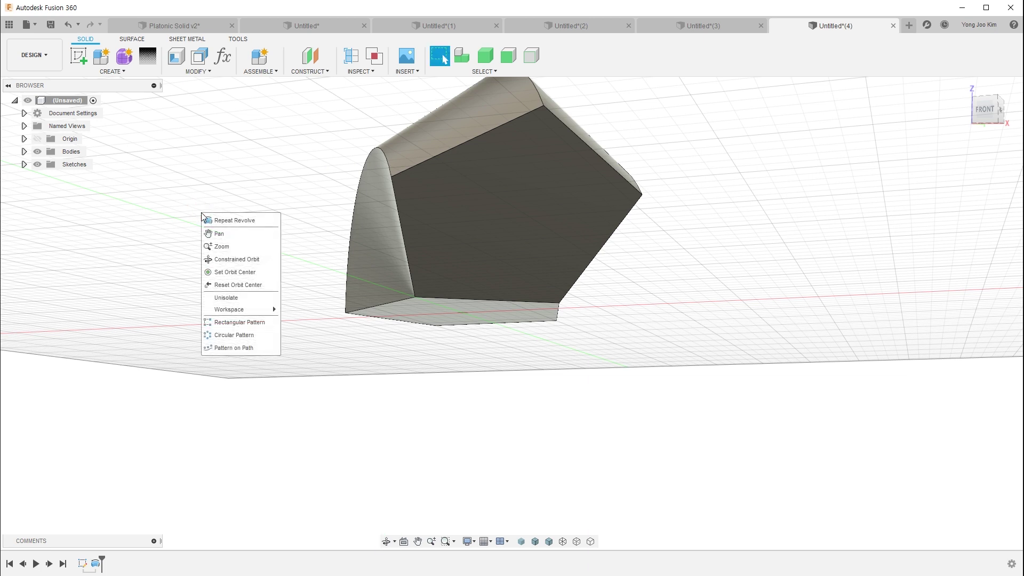
left_click(224, 219)
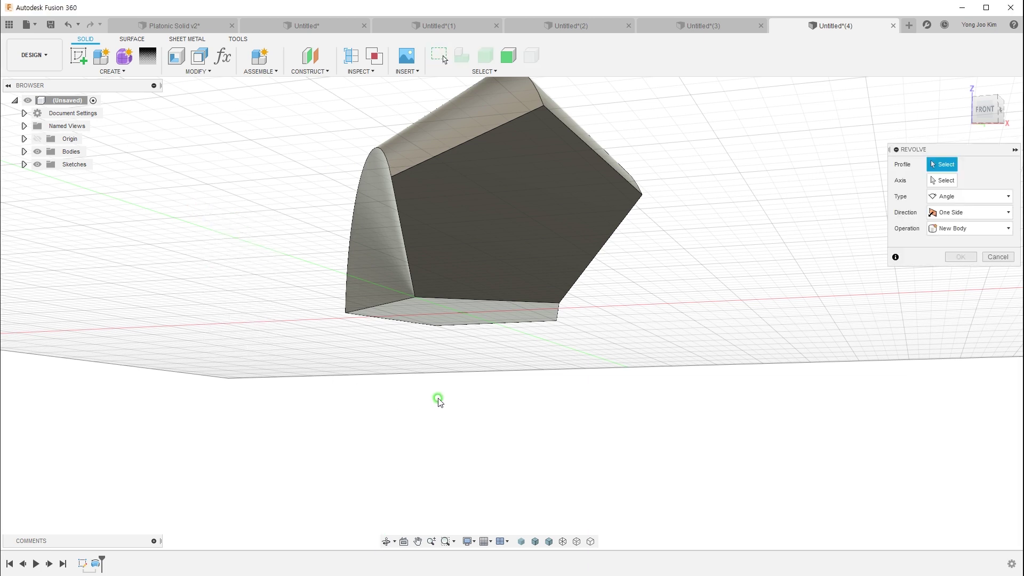
left_click(459, 316)
left_click(941, 180)
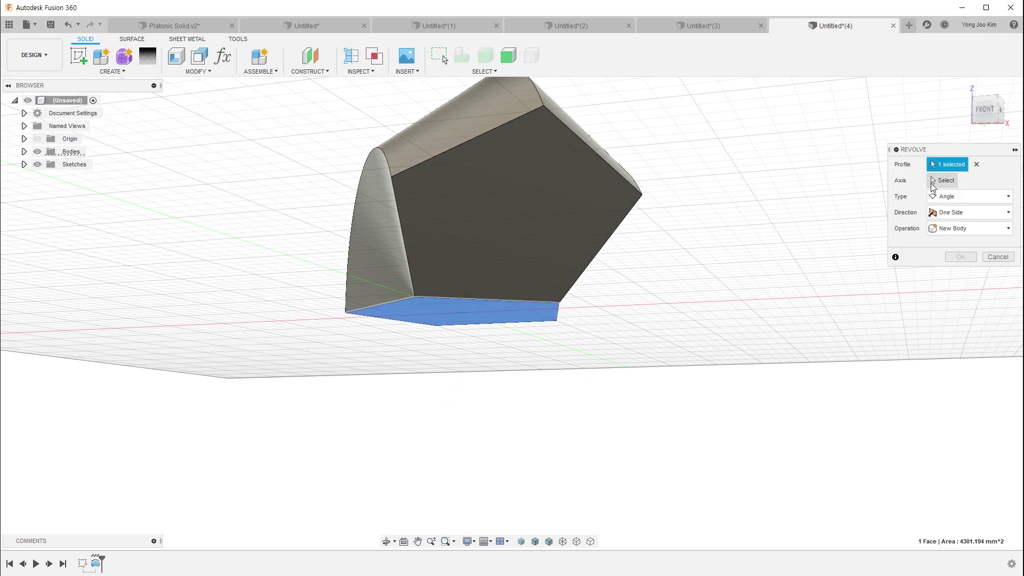
middle_click_drag(715, 297, 713, 320, "shift")
middle_click_drag(462, 324, 473, 407)
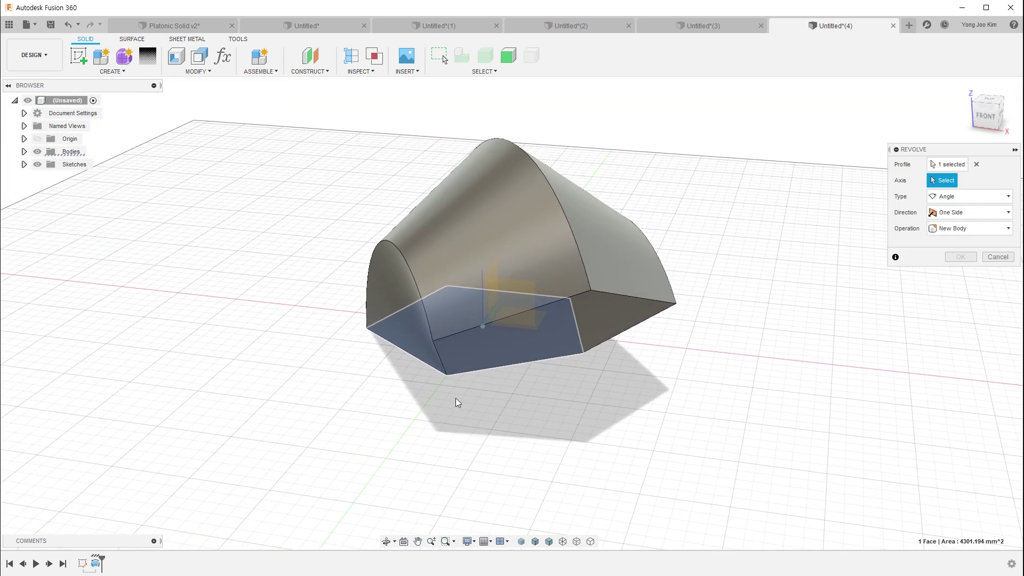
left_click(398, 346)
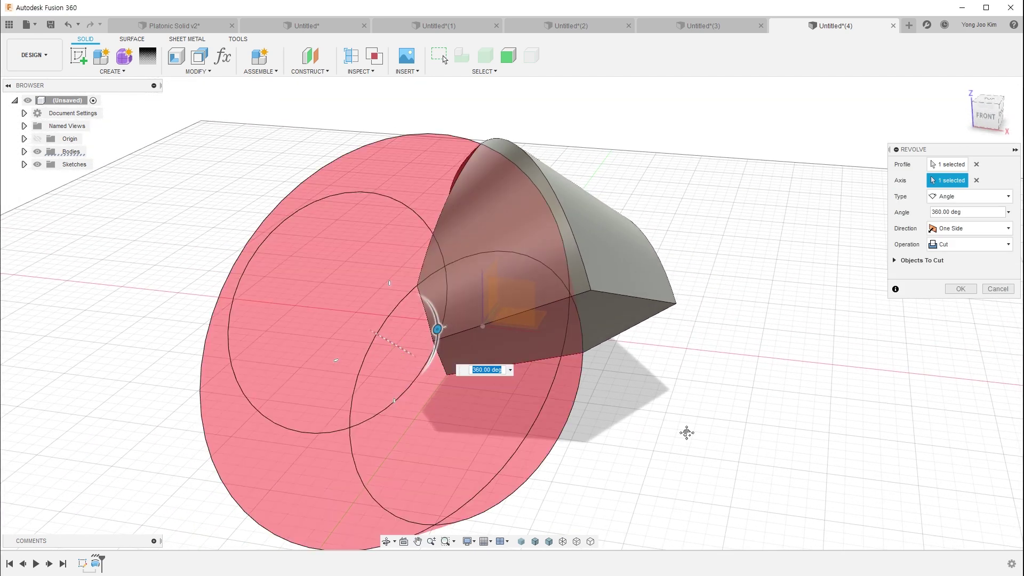
middle_click_drag(688, 437, 700, 400)
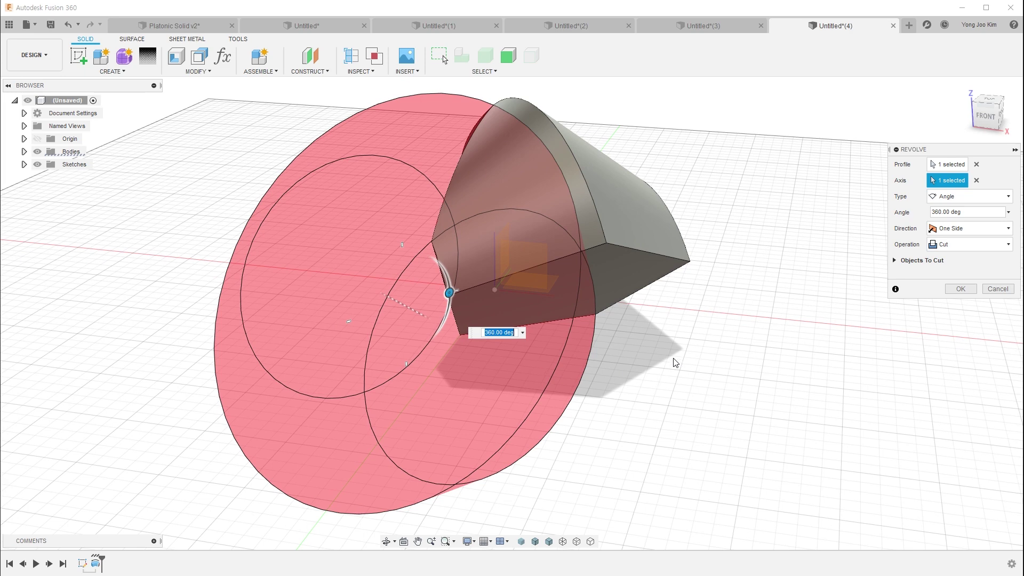
- Check the 360° cut preview from the front view and apply the cut
middle_click_drag(663, 370, 692, 360, "shift")
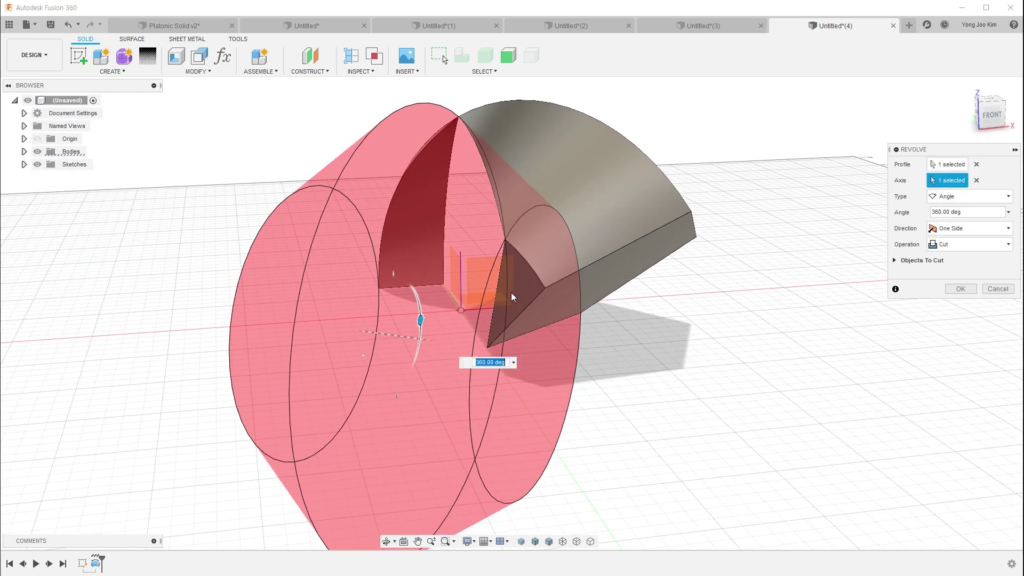
scroll(511, 292, "up", 5)
middle_click_drag(618, 356, 696, 381, "shift")
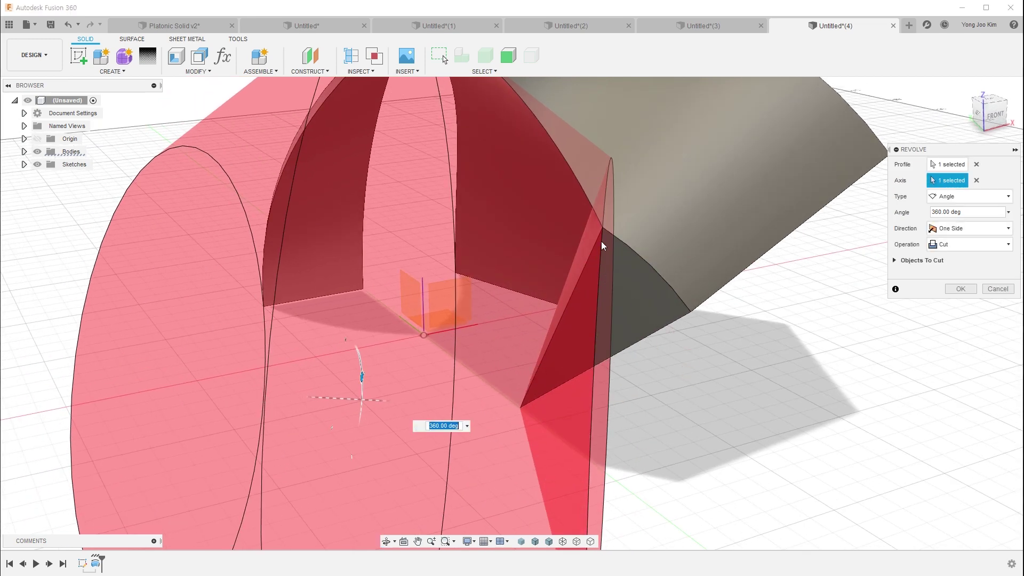
left_click(992, 114)
mouse_move(667, 325)
middle_mouse_down()
mouse_move(701, 353)
mouse_move(695, 384)
middle_mouse_up()
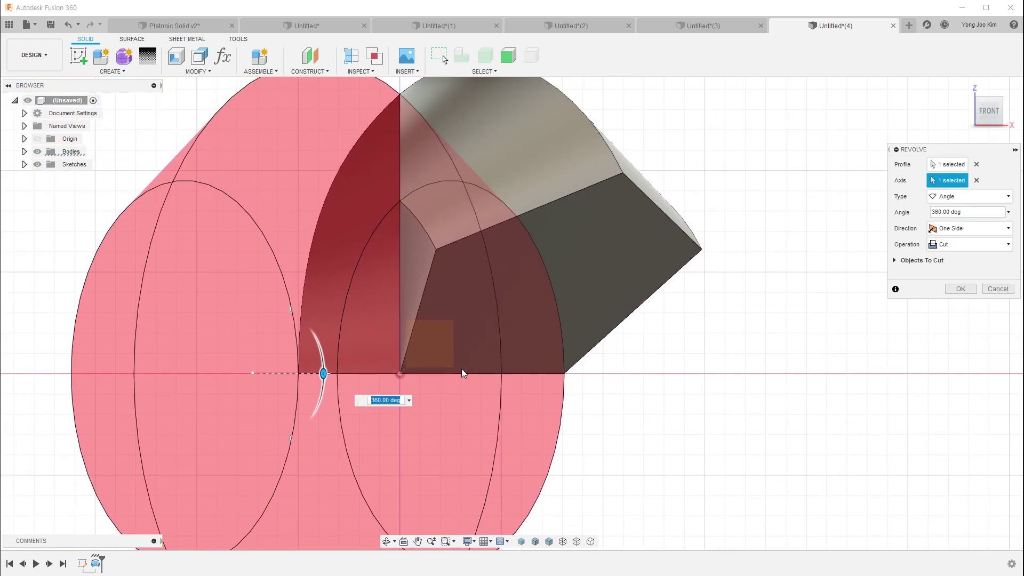
left_click(959, 289)
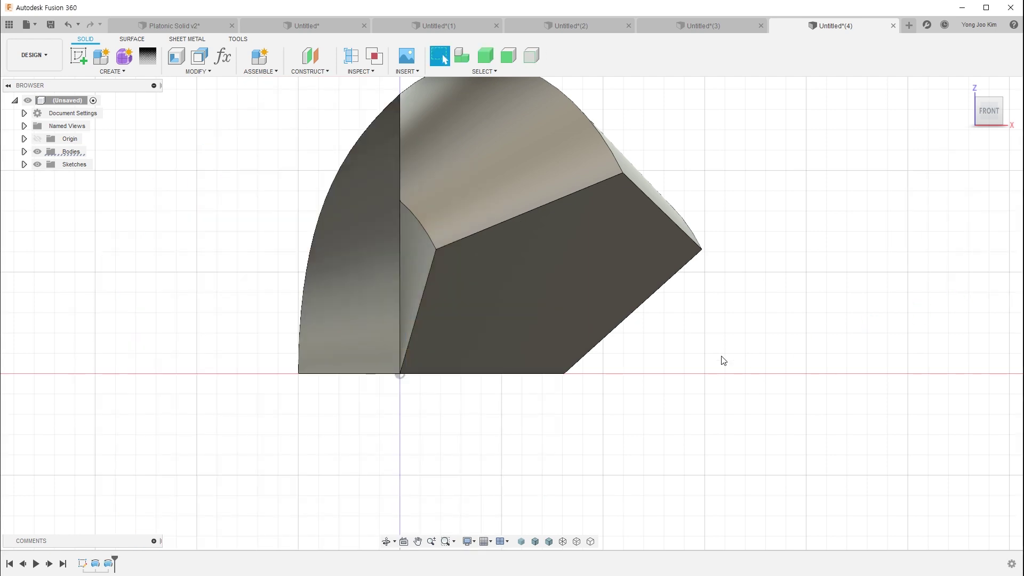
mouse_move(666, 389)
middle_mouse_down("shift")
mouse_move(680, 389)
mouse_move(569, 303)
mouse_move(622, 361)
mouse_move(666, 318)
middle_mouse_up("shift")
- Select the body's diagonal edge, then zoom out and clear the selection
left_click(673, 311)
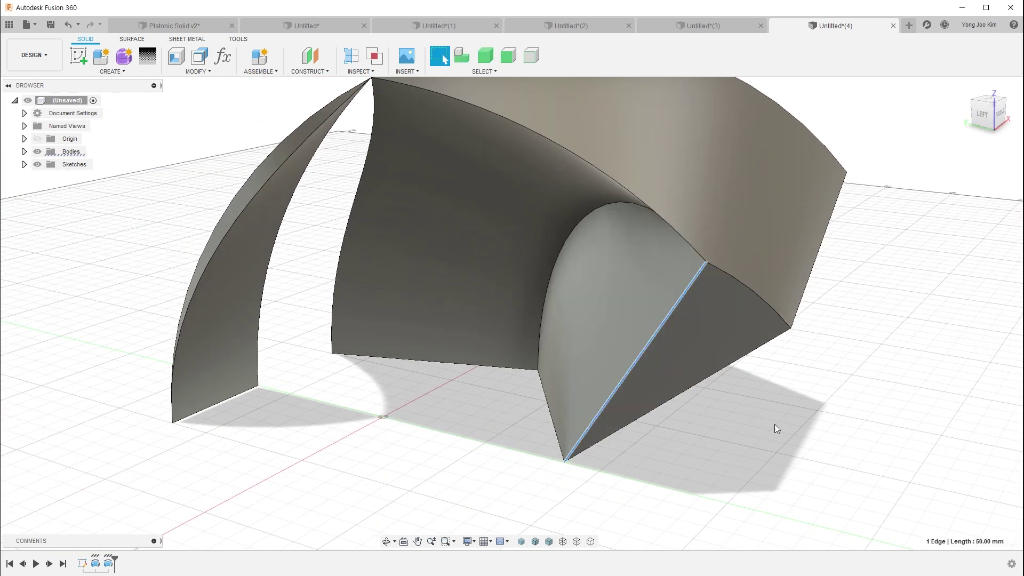
scroll(776, 426, "down", 2)
scroll(777, 433, "down", 2)
scroll(687, 379, "down", 2)
left_click(675, 380)
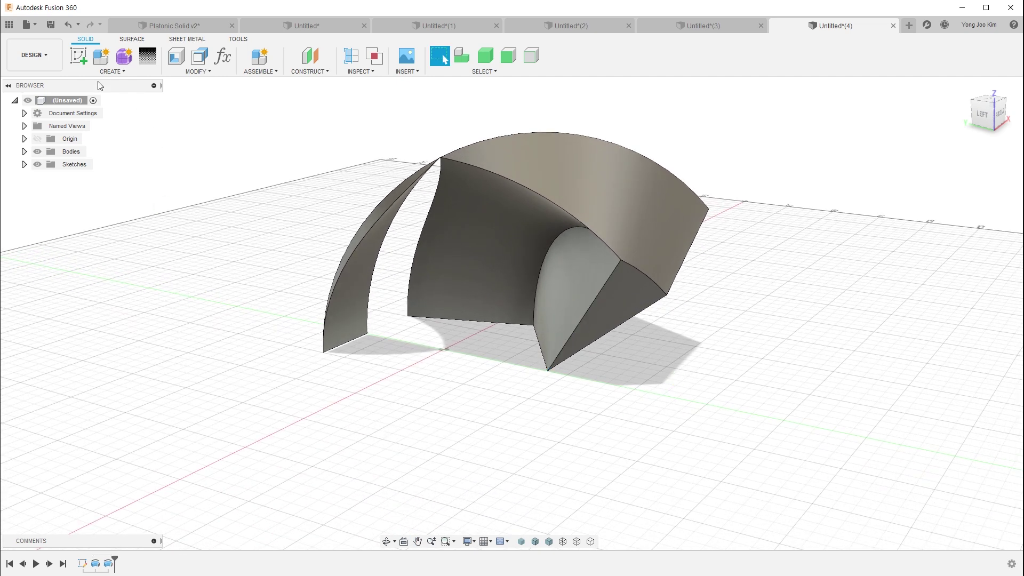
- Create a YZ-plane sketch containing the projected 50 mm diagonal edge
left_click(81, 59)
left_click(419, 325)
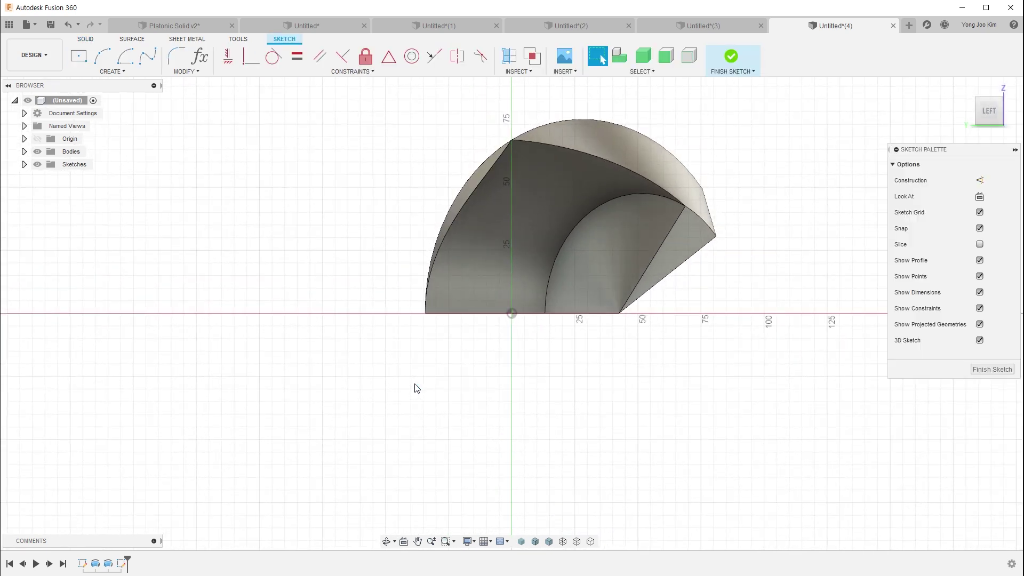
key("ctrl+z")
left_click(81, 59)
left_click(423, 313)
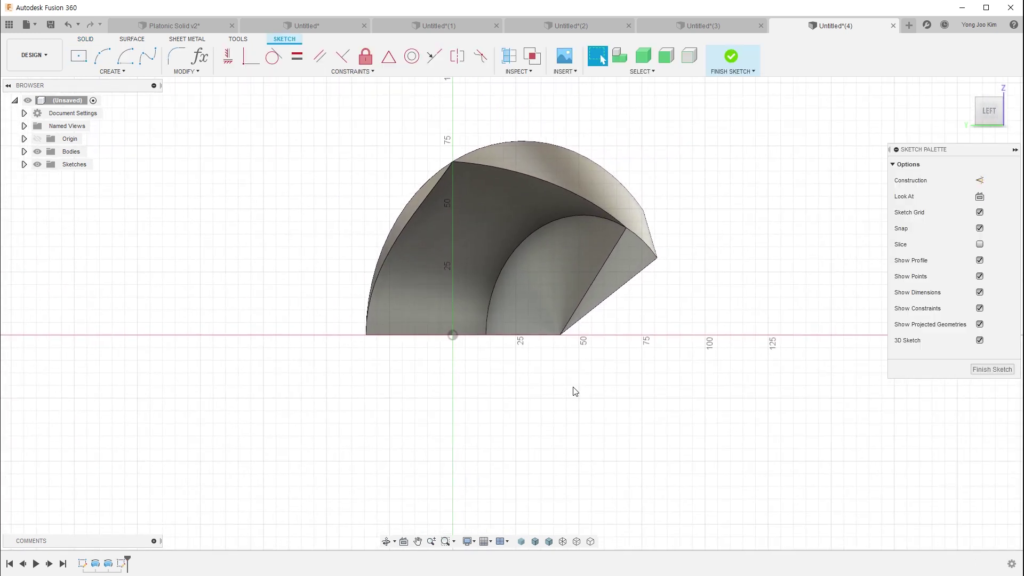
key("p")
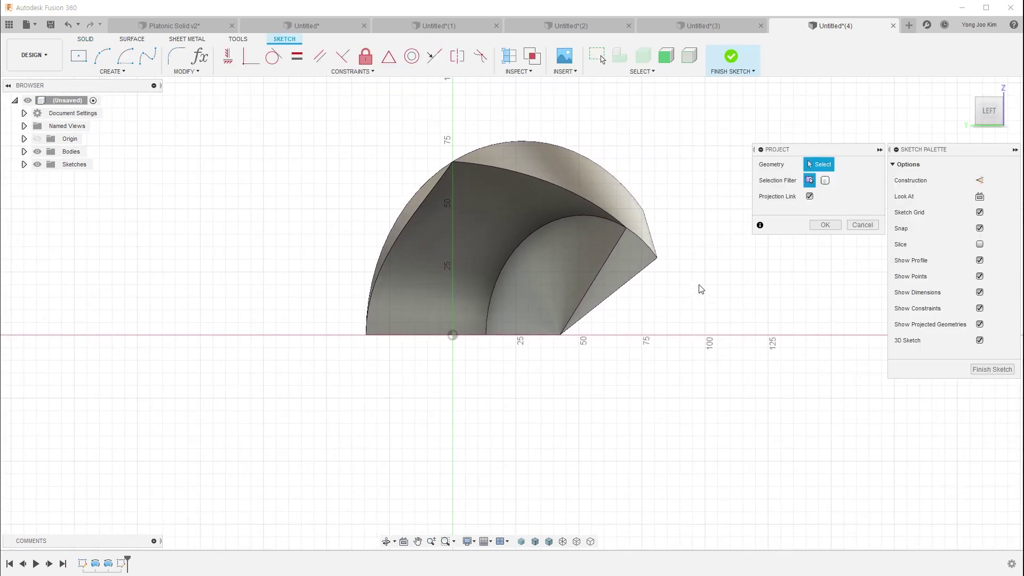
left_click(605, 271)
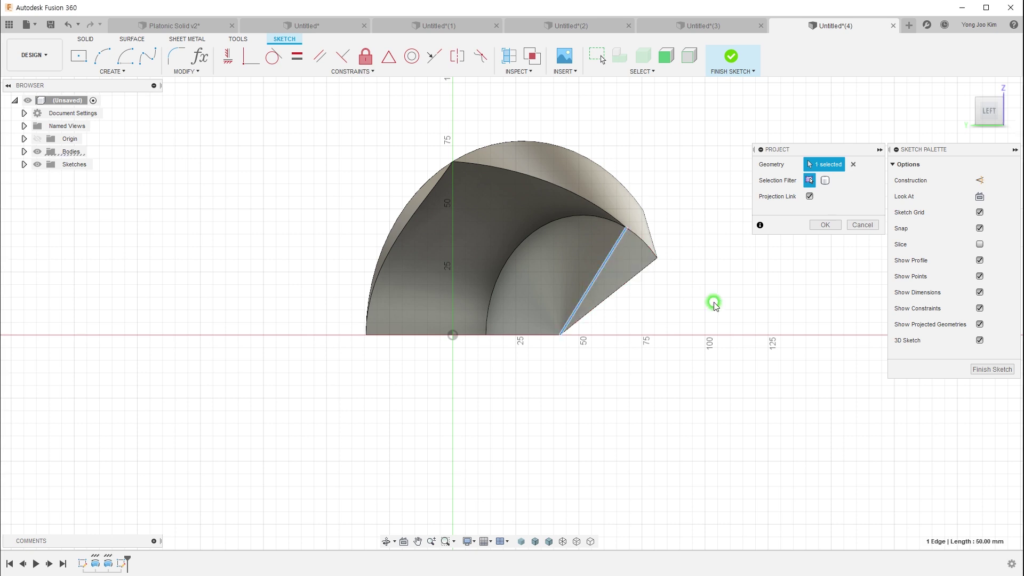
left_click(824, 225)
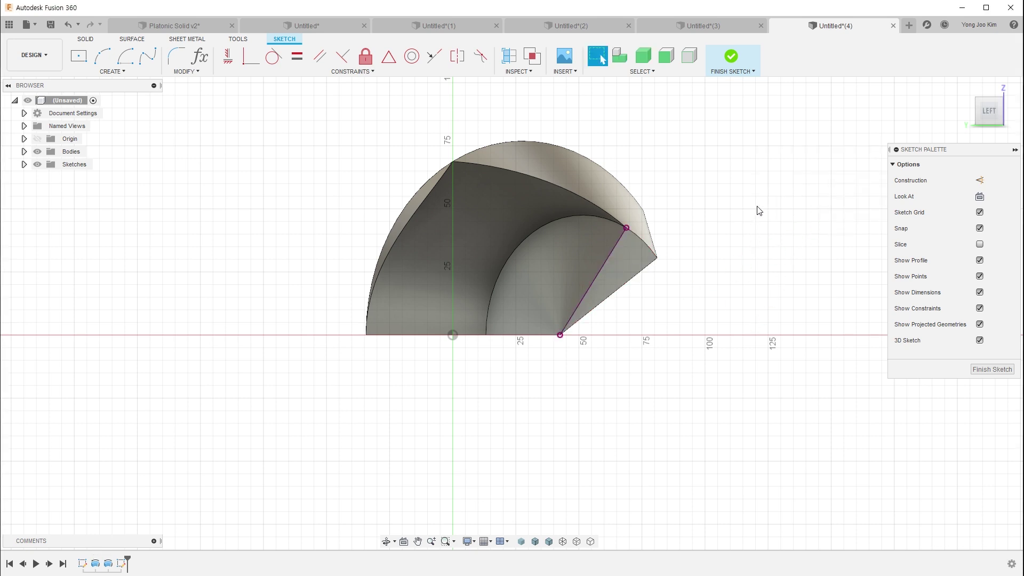
left_click(732, 57)
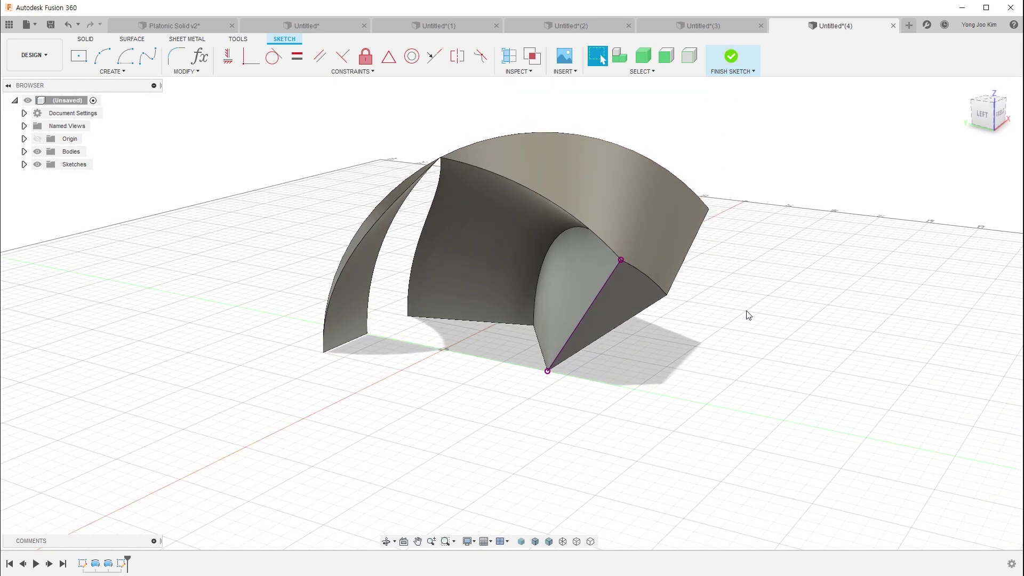
- Hide Body1 in the Browser so only the projected line remains
left_click(24, 152)
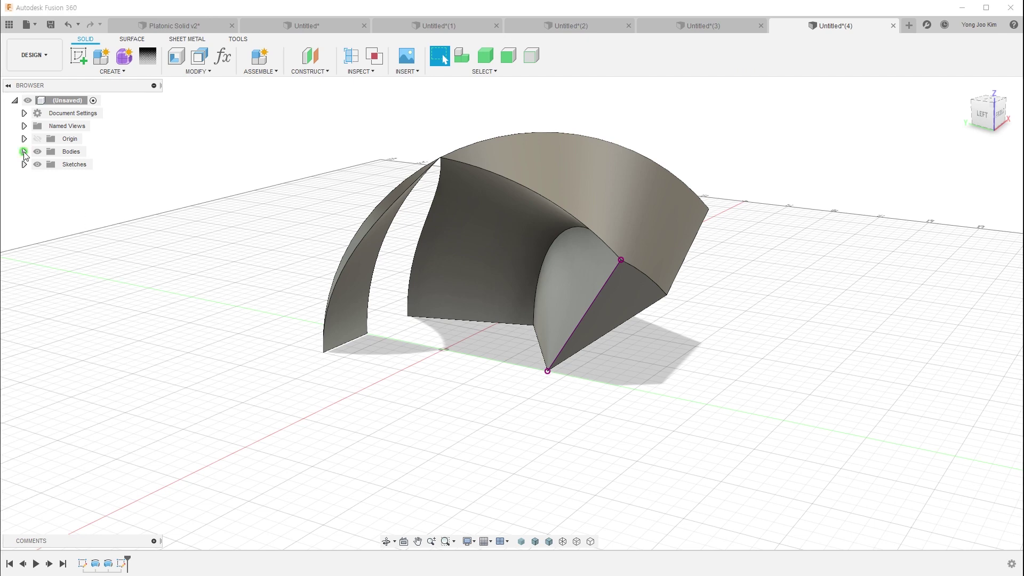
left_click(75, 164)
left_click(46, 164)
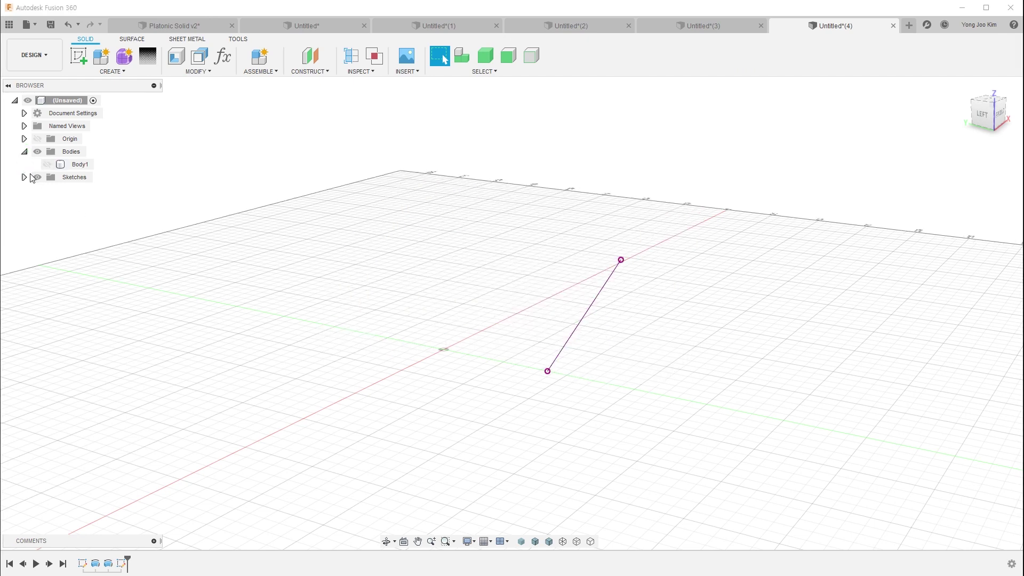
- Show Sketch1 with the pentagon and reopen Sketch2 for editing
left_click(24, 177)
left_click(47, 189)
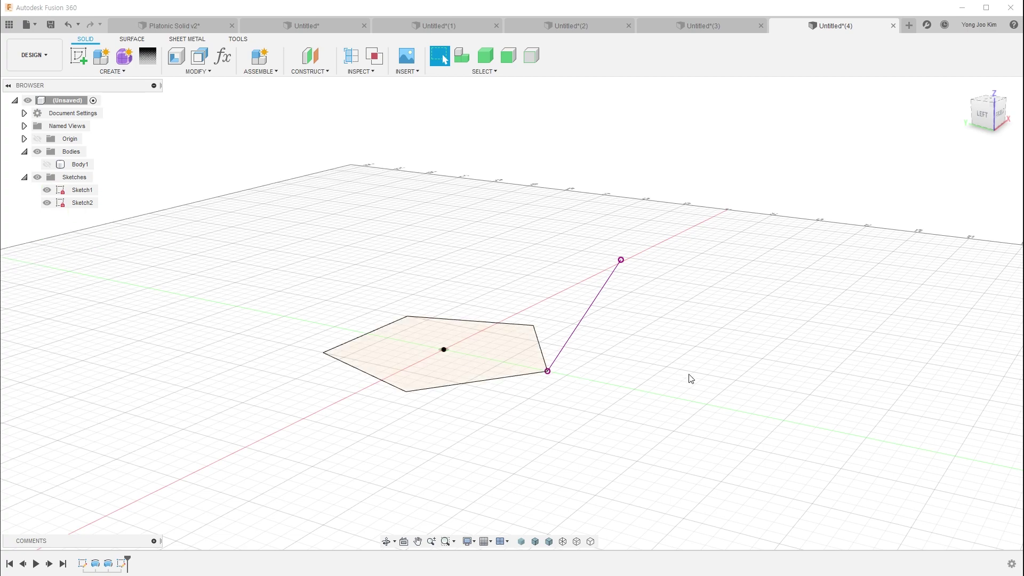
middle_click_drag(688, 377, 569, 391, "shift")
key("Escape")
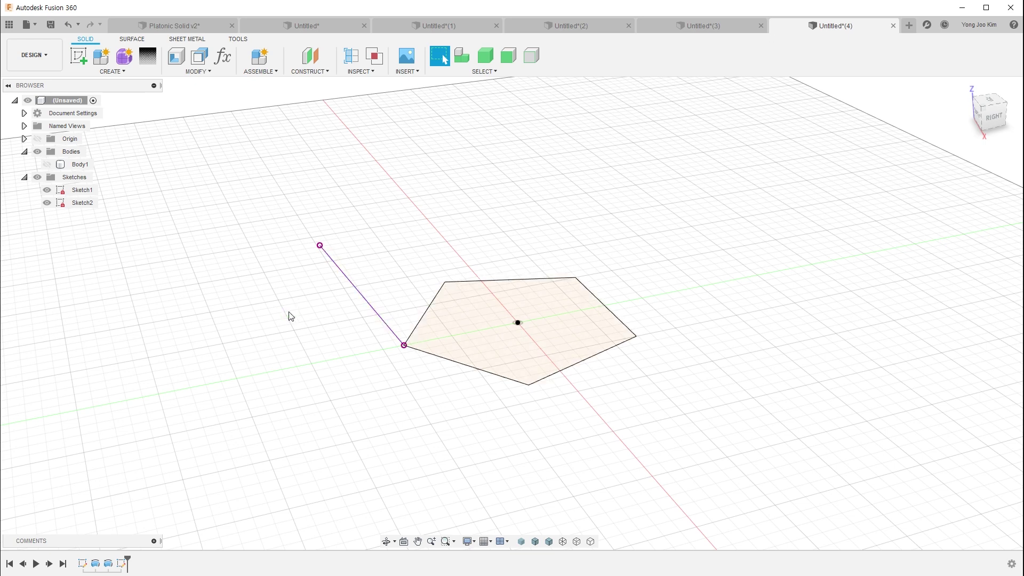
double_click(122, 564)
middle_click_drag(354, 341, 399, 421)
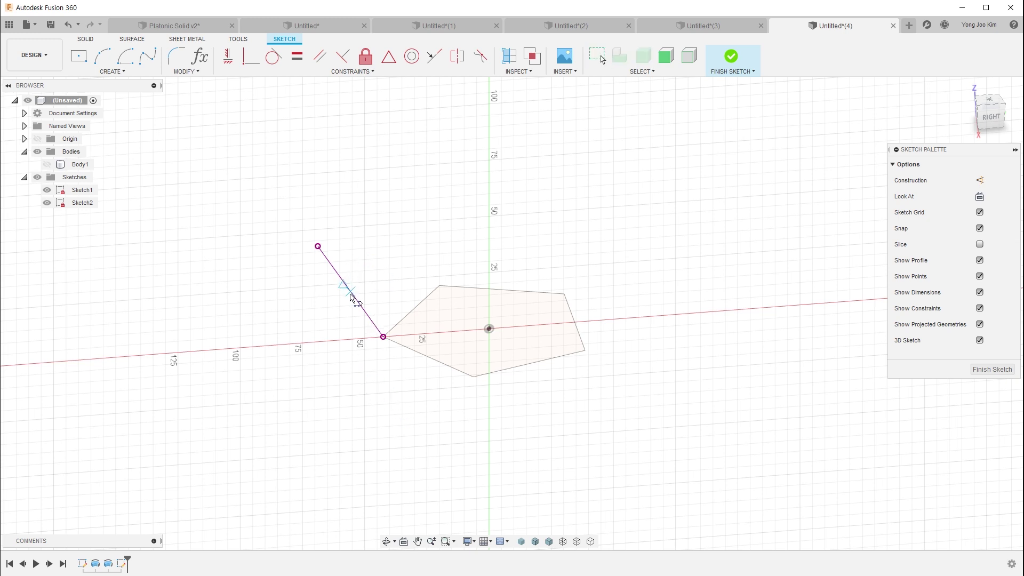
- Draw a line from the projected edge's midpoint to a point above the pentagon
left_click(352, 295)
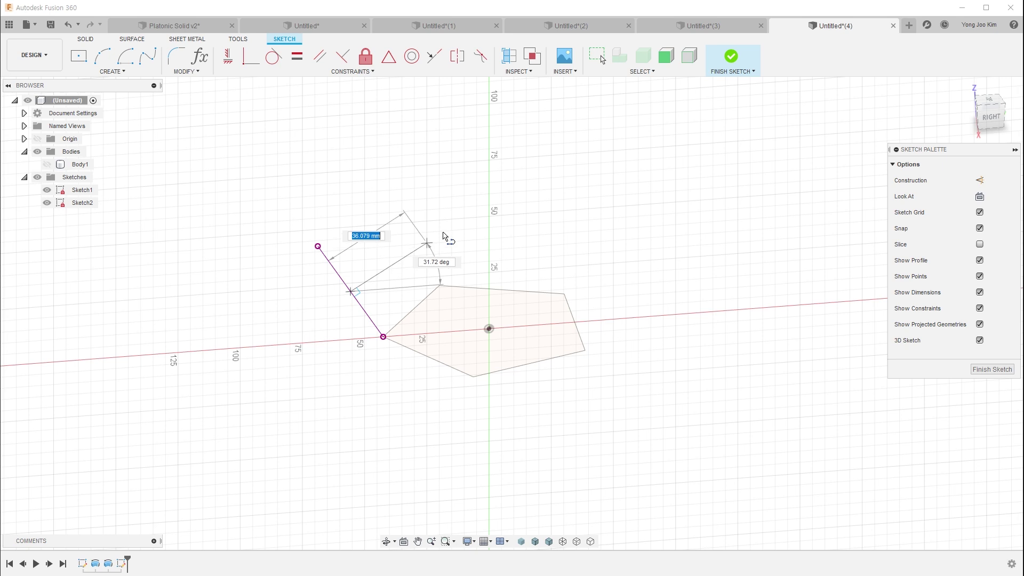
left_click(490, 204)
key("Escape")
left_click(479, 182)
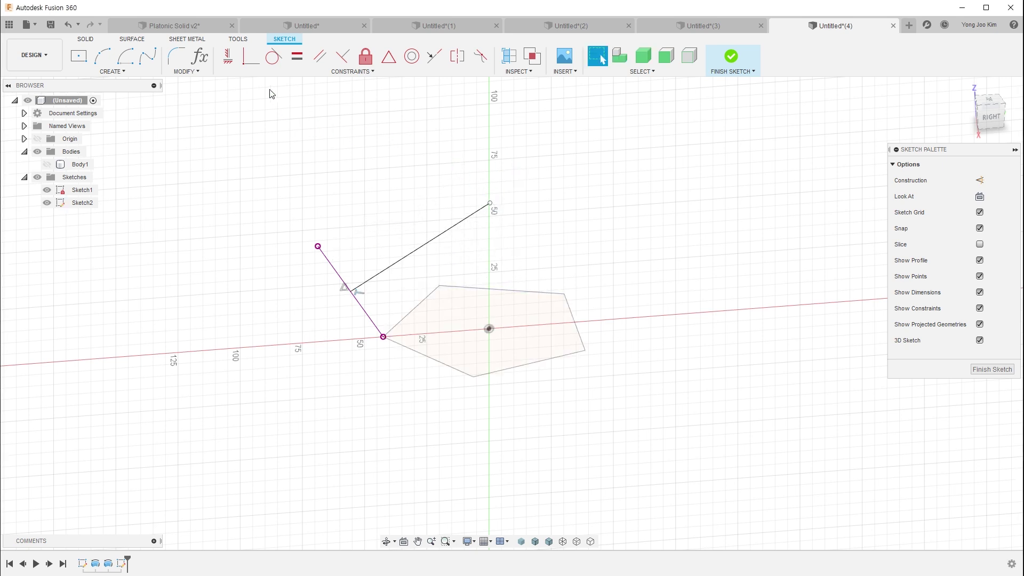
- Constrain the line's upper end vertically with the origin and finish the sketch
left_click(228, 56)
left_click(490, 204)
left_click(491, 330)
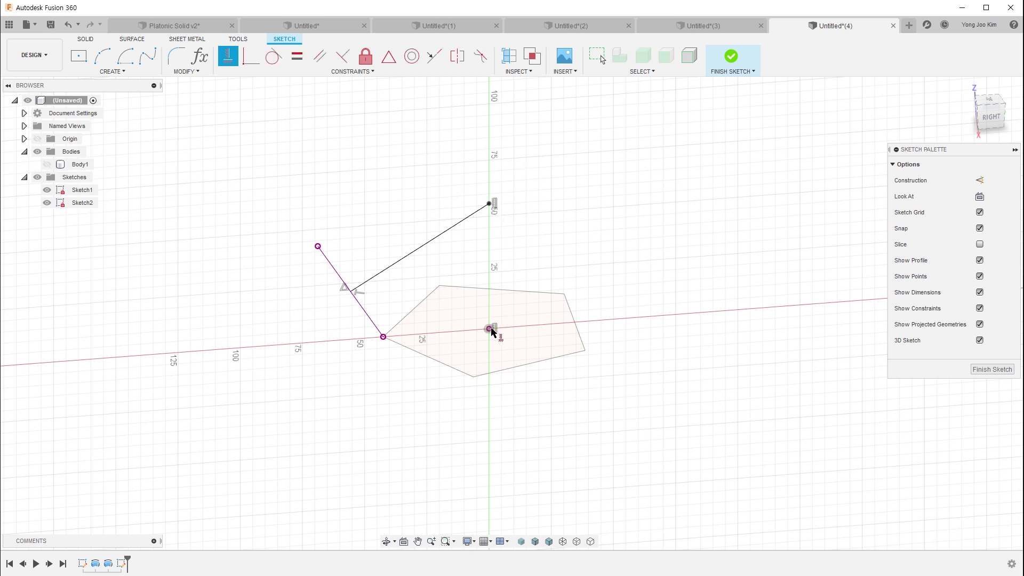
key("Escape")
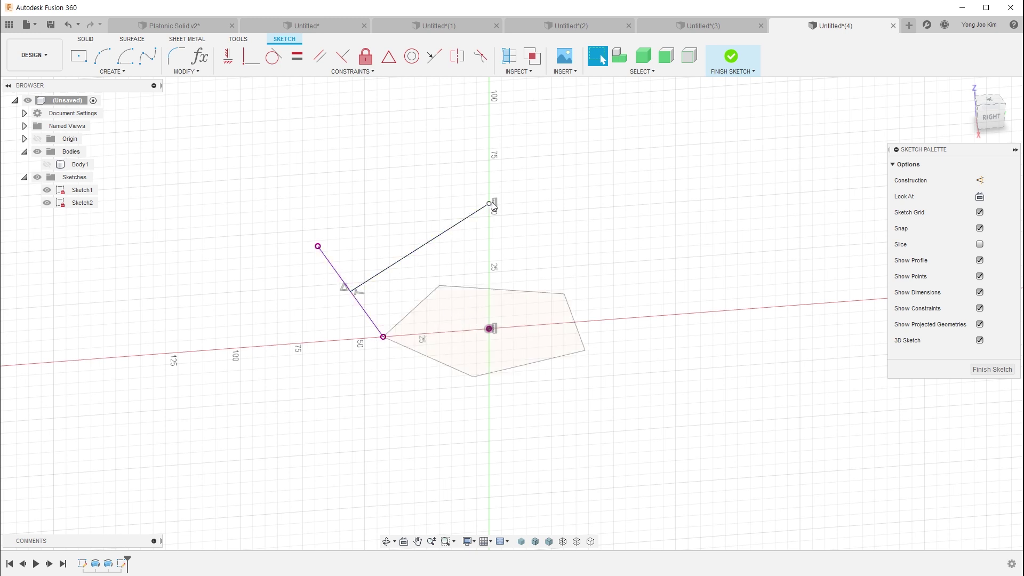
left_click(491, 203)
key("Escape")
left_click(731, 56)
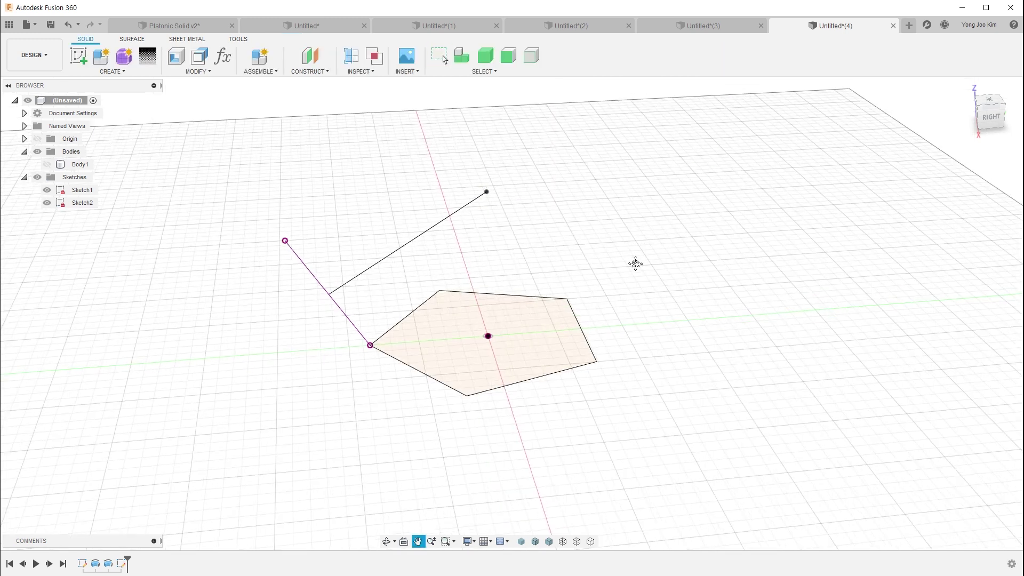
- Loft the pentagon profile to the apex point as new pyramid Body2, then hide it
left_click(121, 71)
left_click(145, 171)
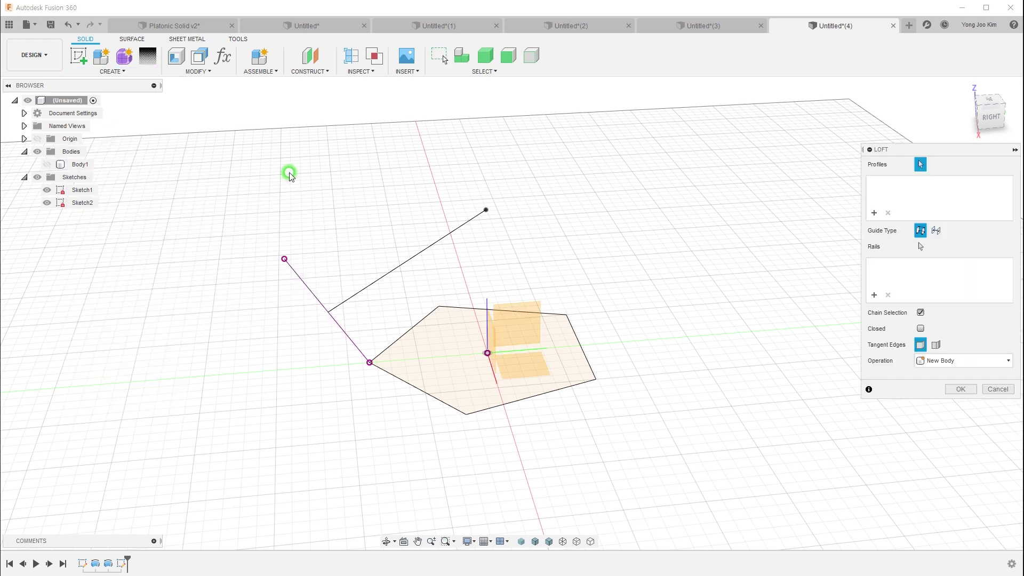
left_click(448, 352)
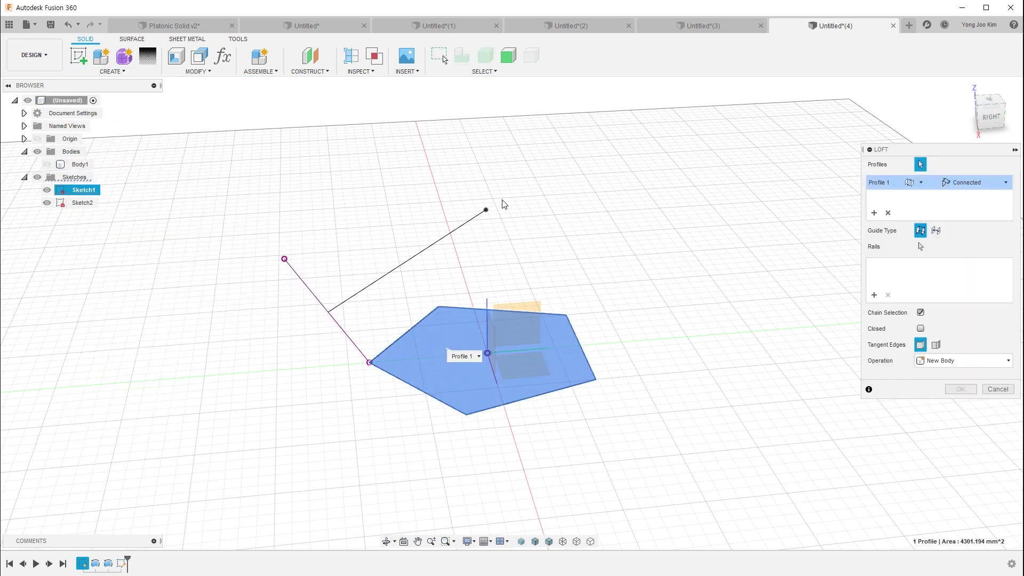
left_click(485, 210)
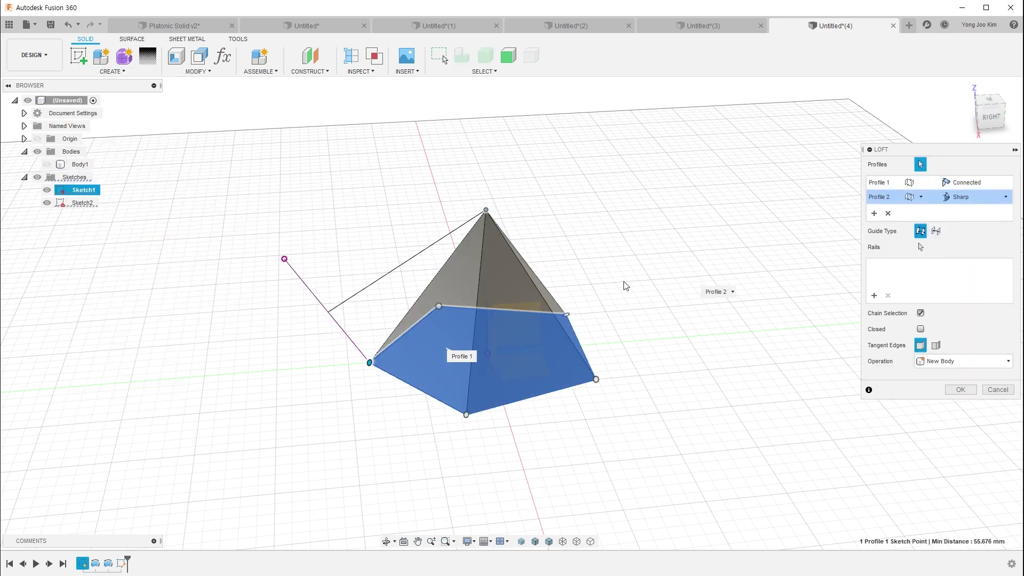
left_click(954, 389)
mouse_move(661, 311)
middle_mouse_down("shift")
mouse_move(645, 217)
mouse_move(656, 298)
mouse_move(654, 252)
middle_mouse_up("shift")
mouse_move(486, 247)
middle_mouse_down("shift")
mouse_move(645, 276)
mouse_move(477, 234)
middle_mouse_up("shift")
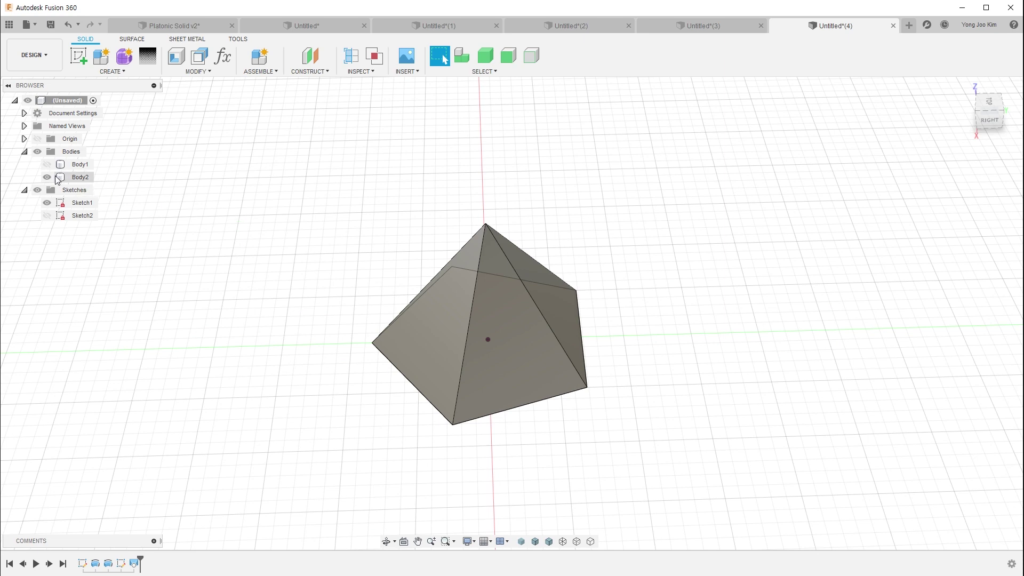
left_click(47, 177)
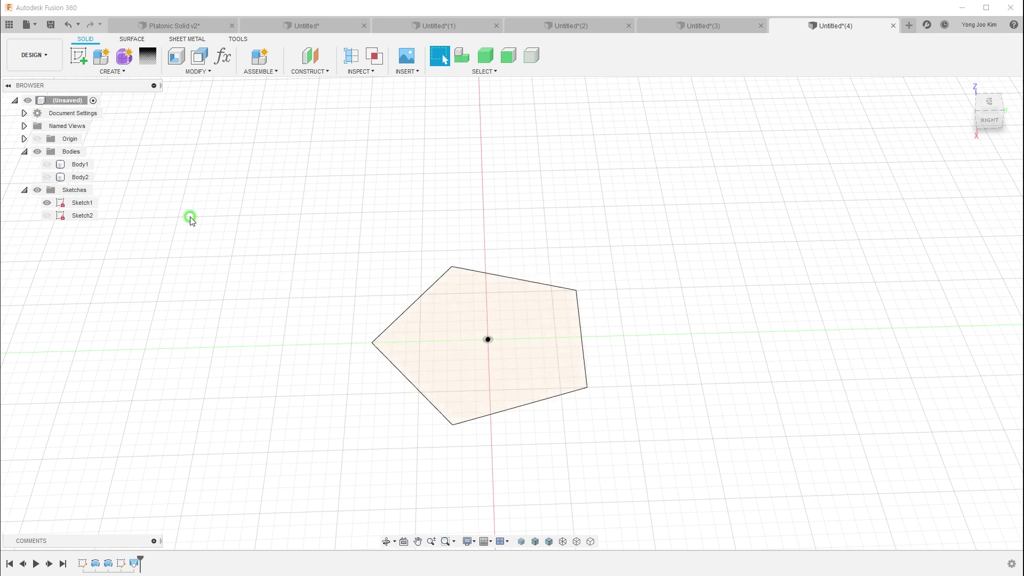
- Show the Body2 pyramid and hide Sketch1
left_click(46, 177)
left_click(47, 202)
mouse_move(306, 274)
middle_mouse_down("shift")
mouse_move(336, 237)
mouse_move(350, 270)
middle_mouse_up("shift")
scroll(388, 270, "down", 3)
- Inspect the dodecahedron's faces in Platonic Solid v2, then return to the lone-pyramid document
left_click(181, 26)
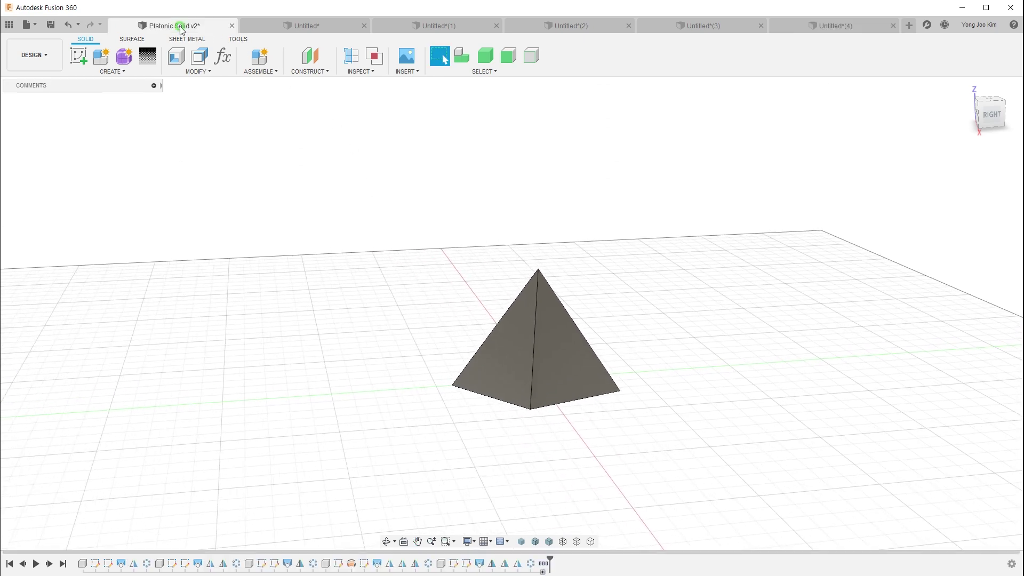
mouse_move(653, 355)
middle_mouse_down("shift")
mouse_move(638, 334)
mouse_move(603, 341)
middle_mouse_up("shift")
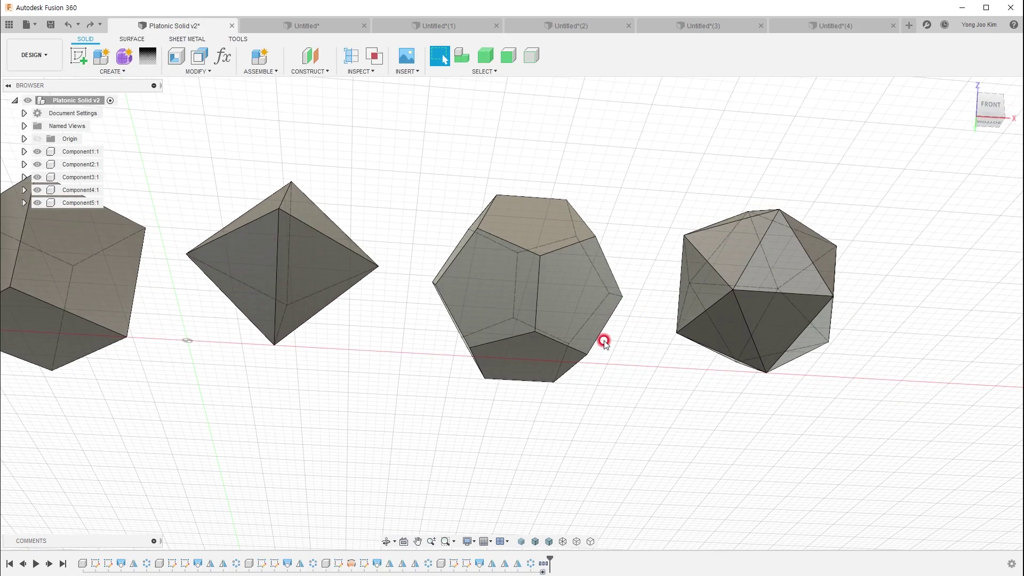
left_click(527, 354)
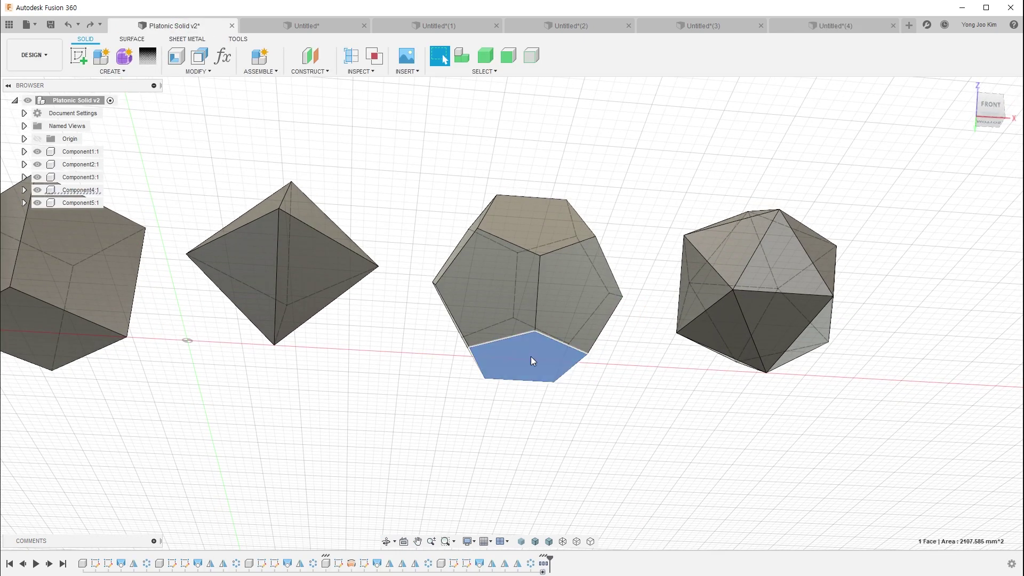
left_click(497, 302)
mouse_move(496, 301)
middle_mouse_down("shift")
mouse_move(578, 381)
mouse_move(510, 327)
middle_mouse_up("shift")
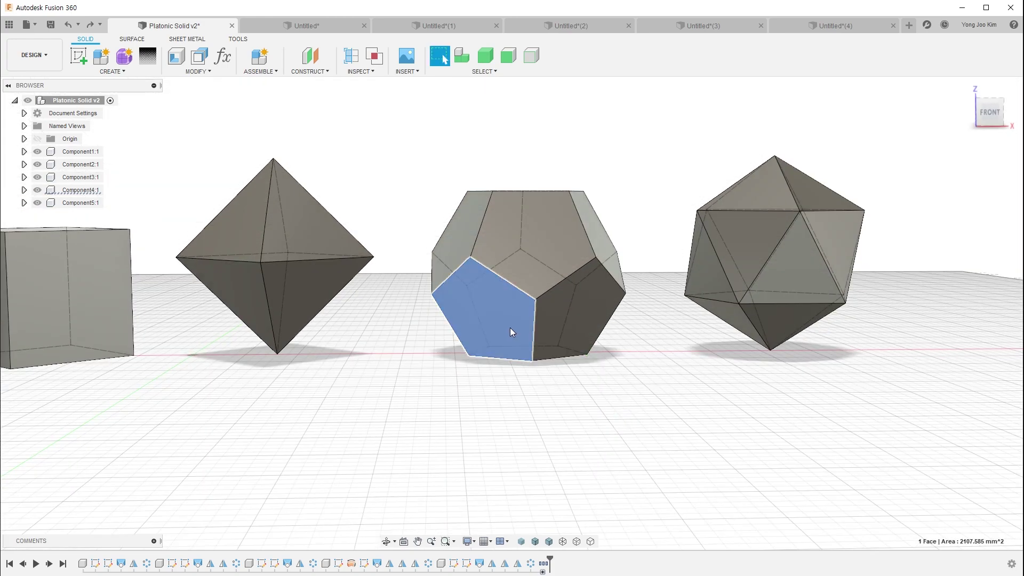
middle_click_drag(639, 343, 587, 272, "shift")
middle_click_drag(539, 210, 521, 278, "shift")
left_click(654, 139)
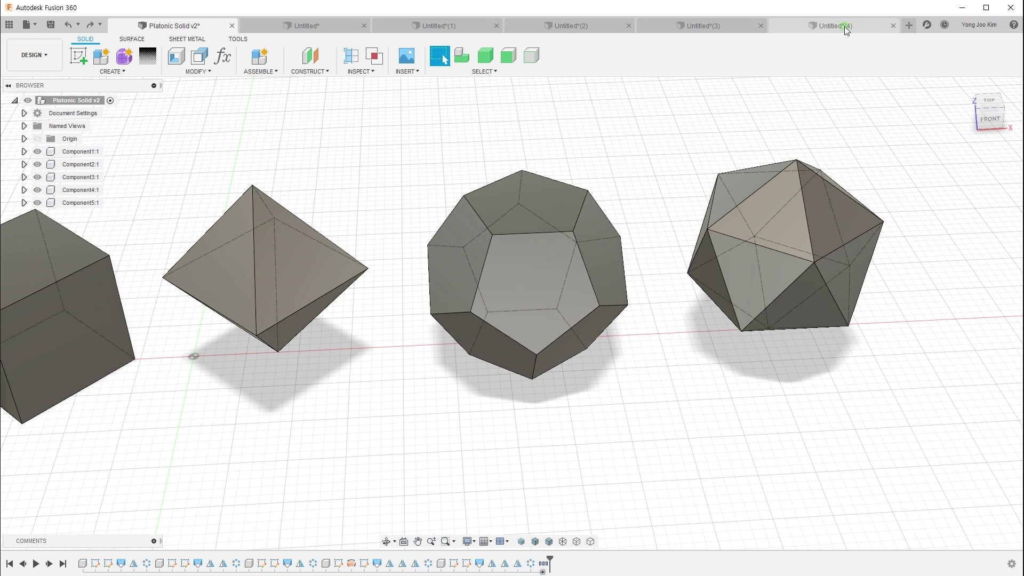
left_click(834, 25)
- Mirror the Body2 pyramid across its left face
left_click(112, 71)
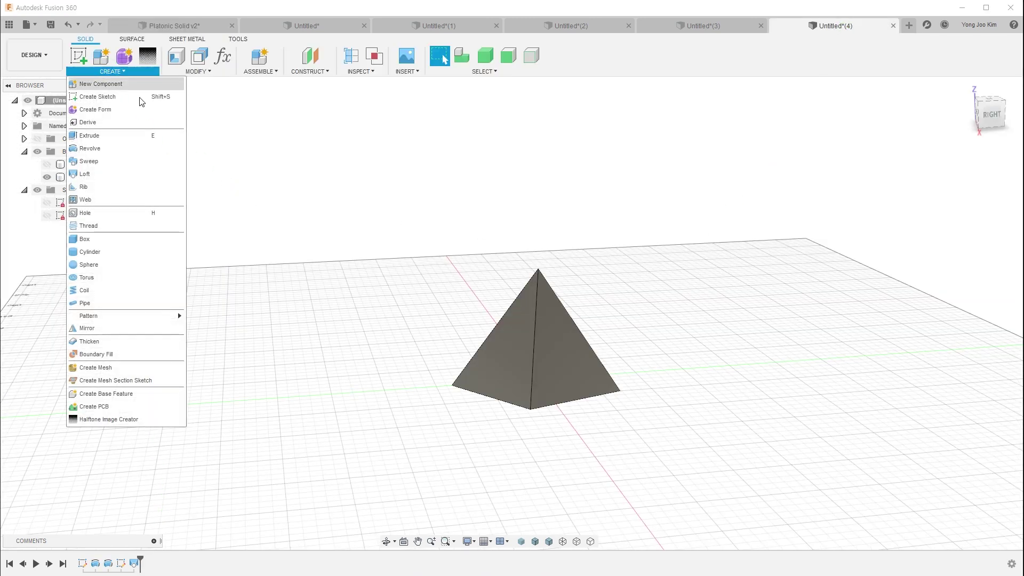
left_click(156, 327)
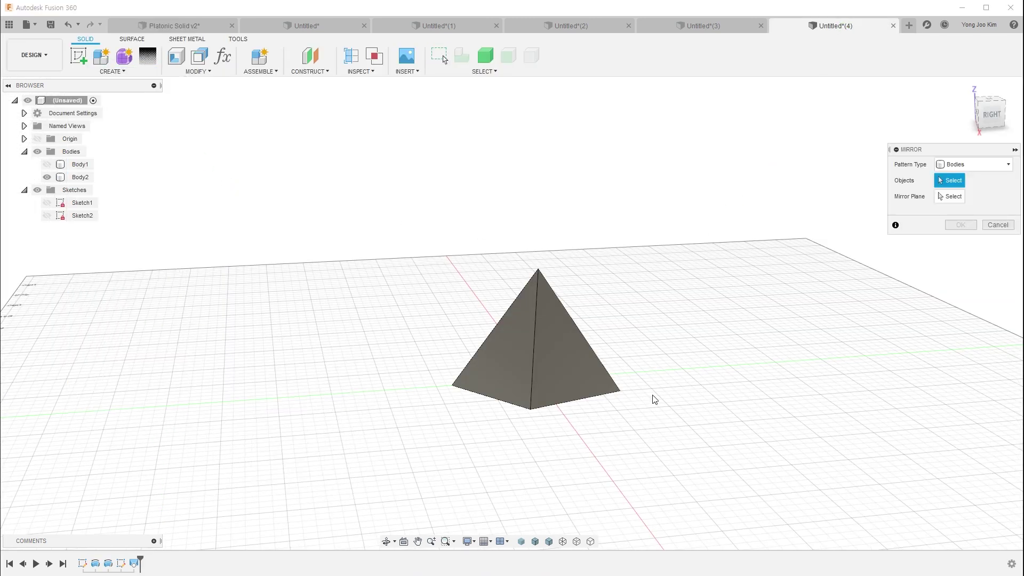
left_click(604, 330)
left_click(940, 195)
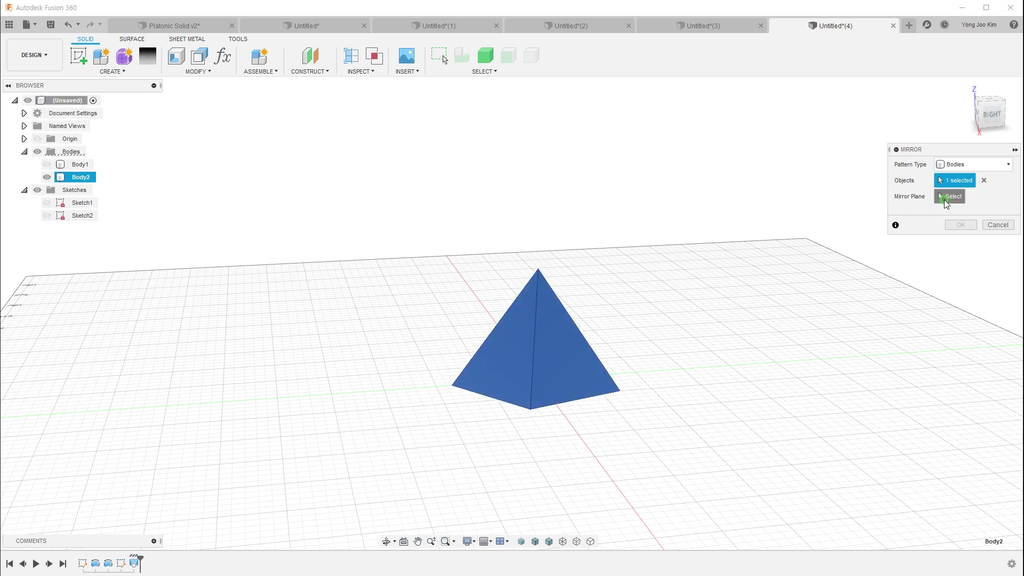
left_click(527, 341)
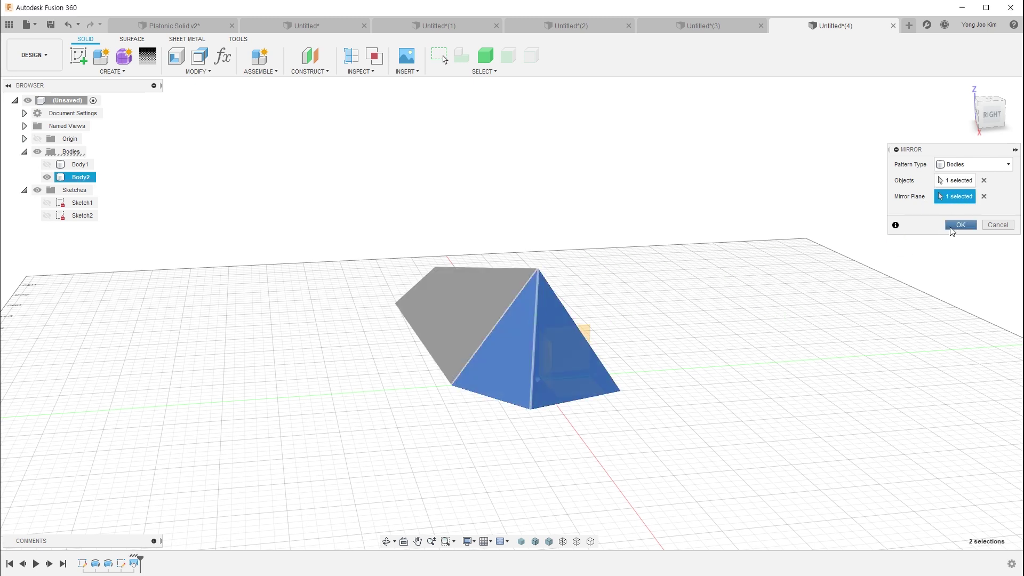
left_click(960, 224)
- Repeat the mirror on Body3 across its top face
right_click(650, 277)
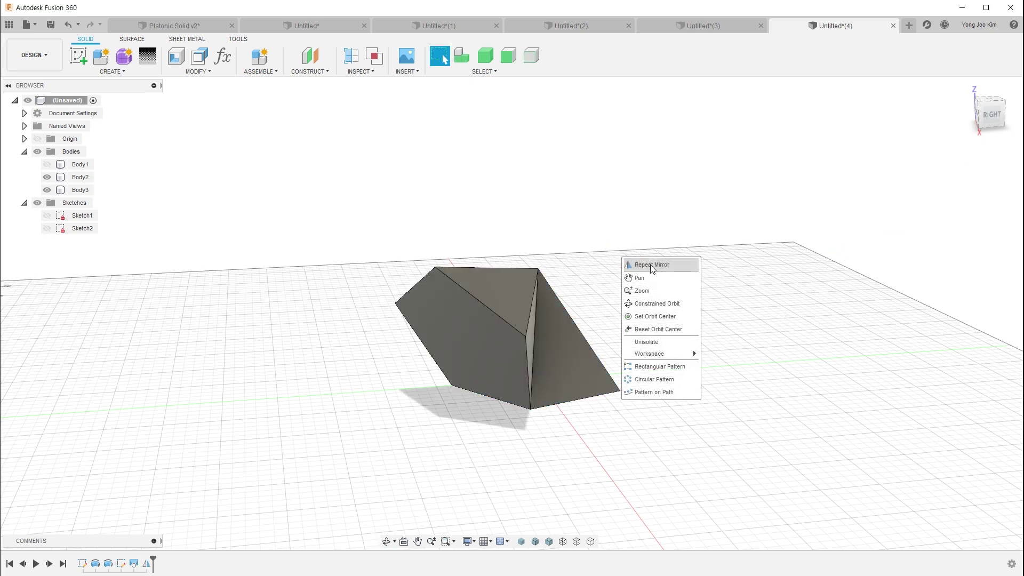
left_click(651, 265)
left_click(462, 303)
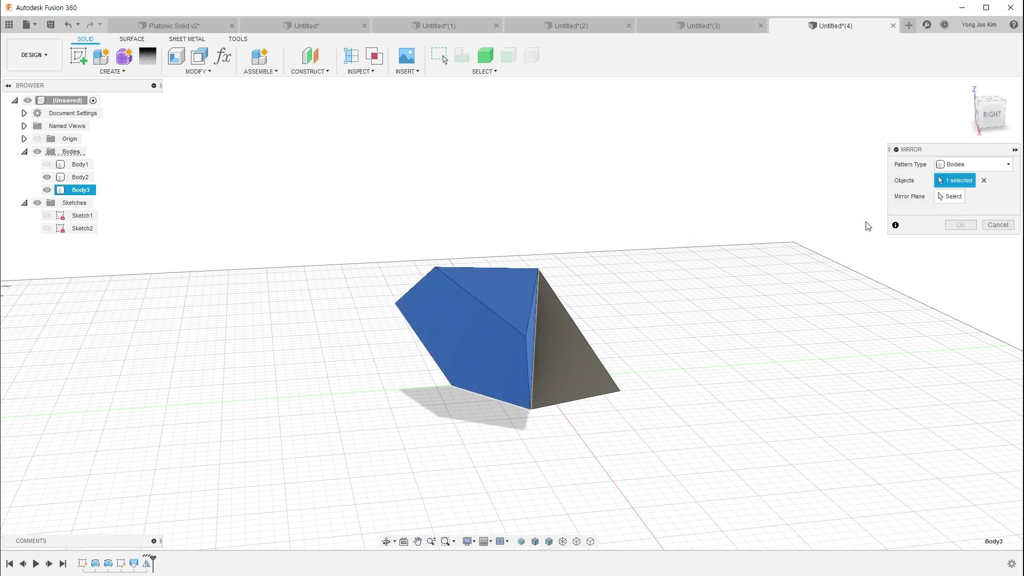
left_click(938, 197)
left_click(509, 283)
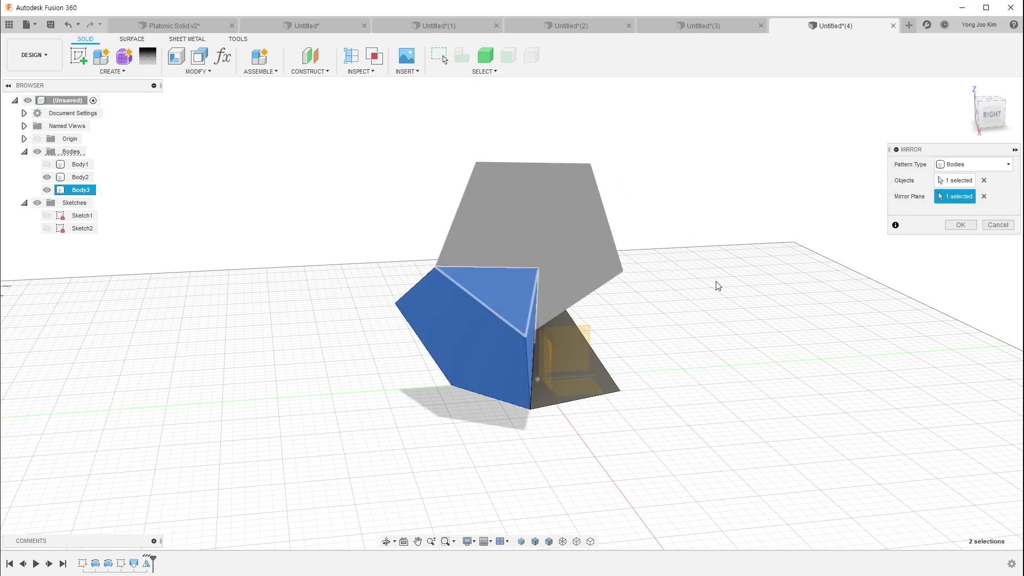
left_click(959, 225)
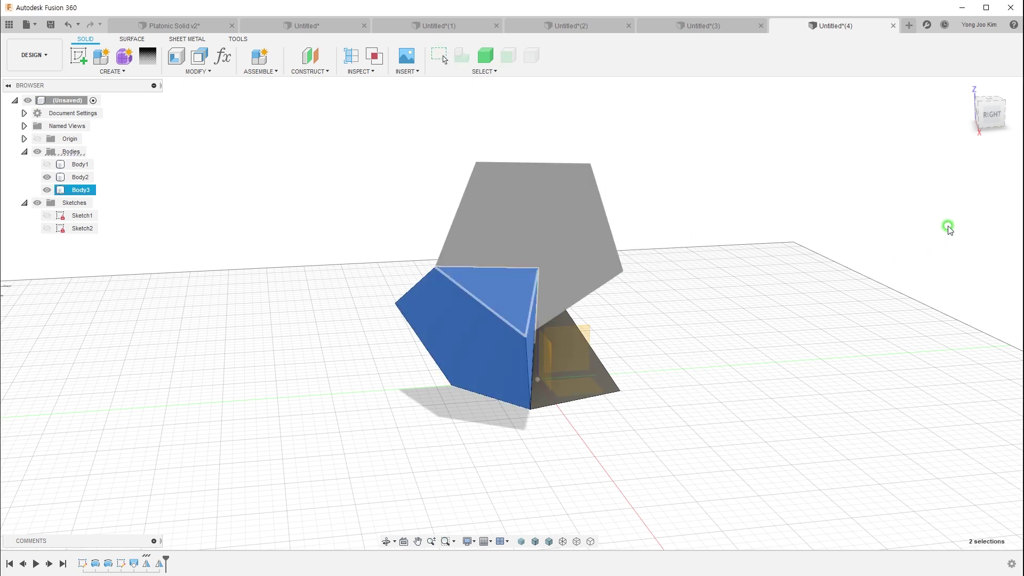
- Repeat the mirror on Body4 across one of its faces
right_click(688, 241)
left_click(709, 244)
left_click(550, 227)
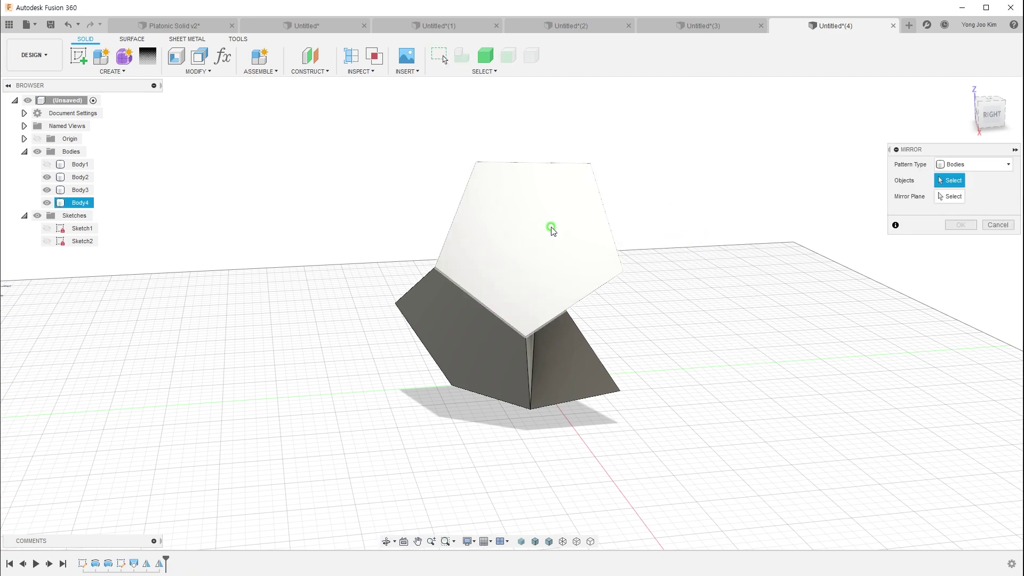
middle_click_drag(706, 221, 825, 215, "shift")
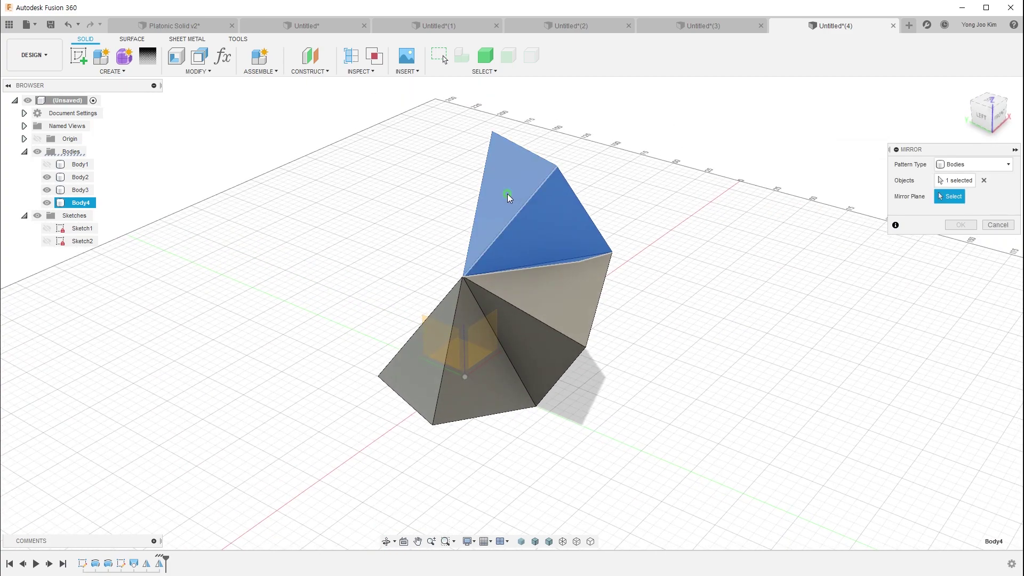
left_click(507, 193)
left_click(948, 227)
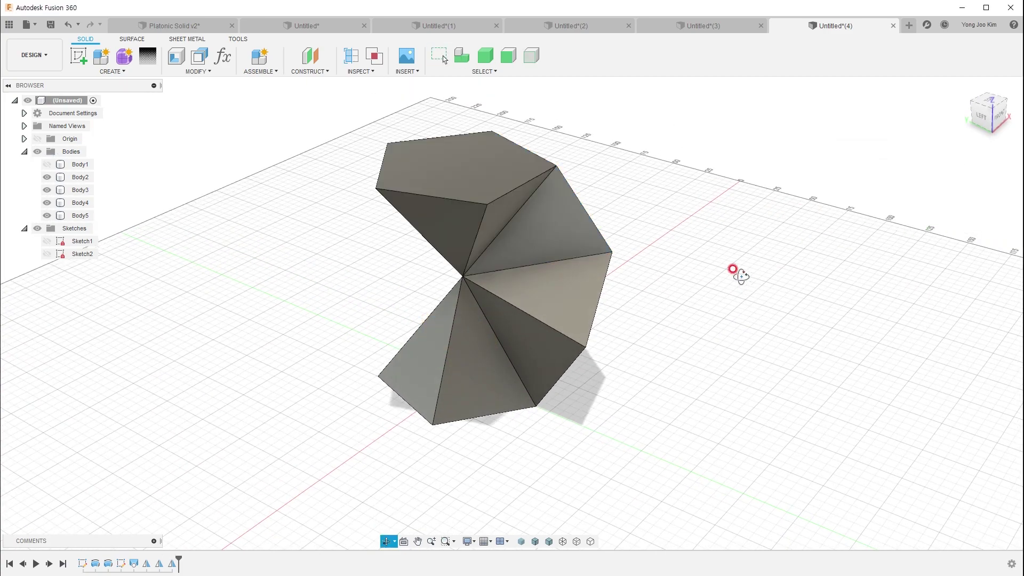
- Orbit around the joined pyramids to inspect the mirrored result
middle_click_drag(735, 270, 709, 208, "shift")
left_click(473, 331)
mouse_move(473, 331)
middle_mouse_down("shift")
mouse_move(719, 304)
mouse_move(557, 205)
middle_mouse_up("shift")
left_click(644, 217)
middle_click_drag(733, 276, 656, 251, "shift")
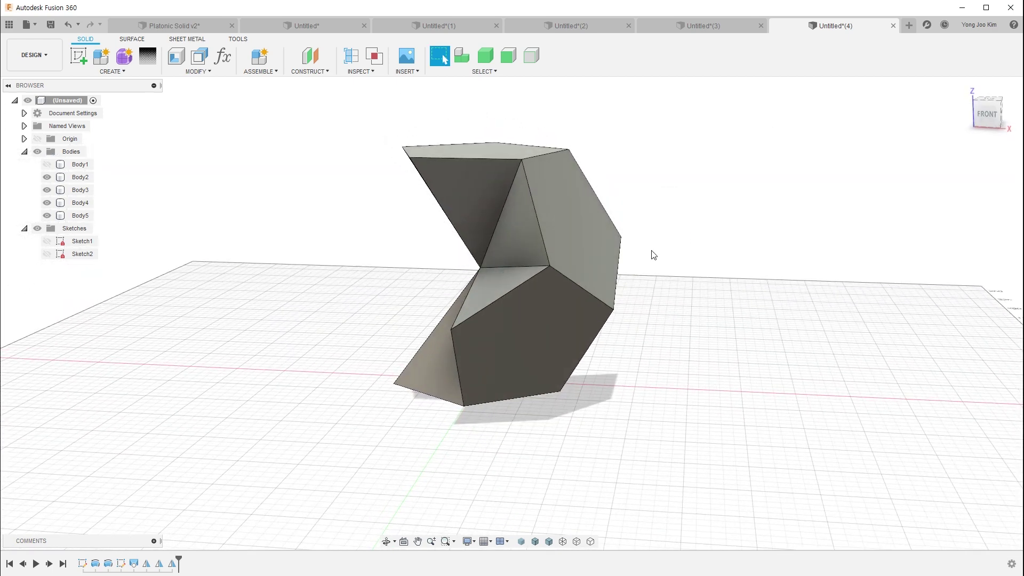
mouse_move(680, 303)
middle_mouse_down("shift")
mouse_move(701, 310)
mouse_move(690, 329)
middle_mouse_up("shift")
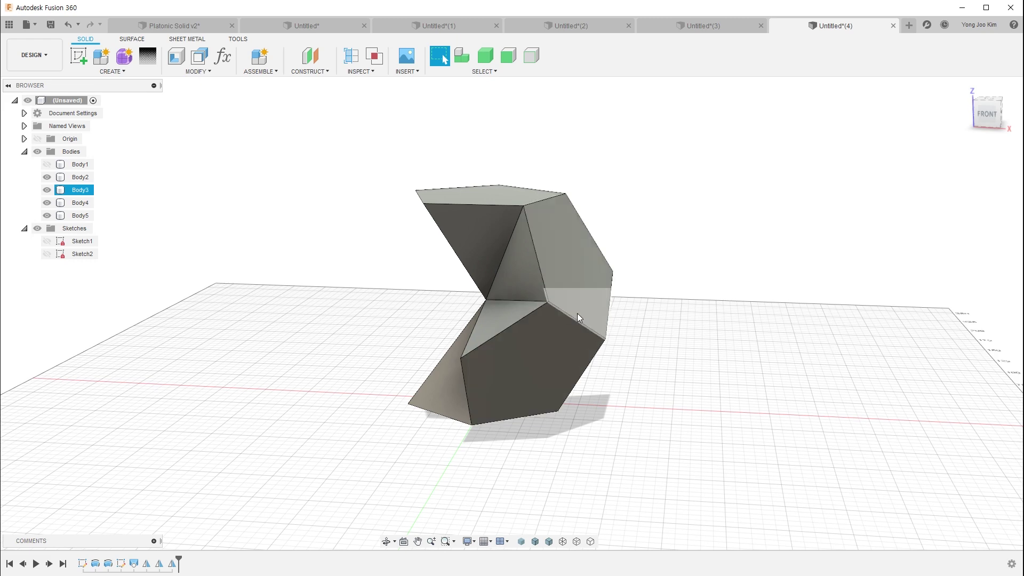
- Circular-pattern Body3 and Body4 around the chosen axis with quantity 5
left_click(119, 76)
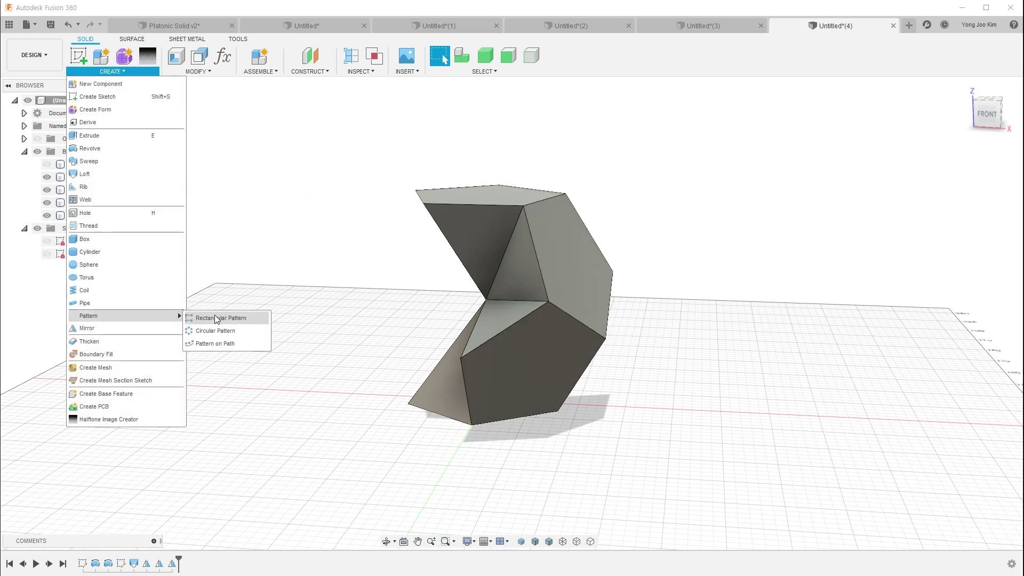
left_click(219, 331)
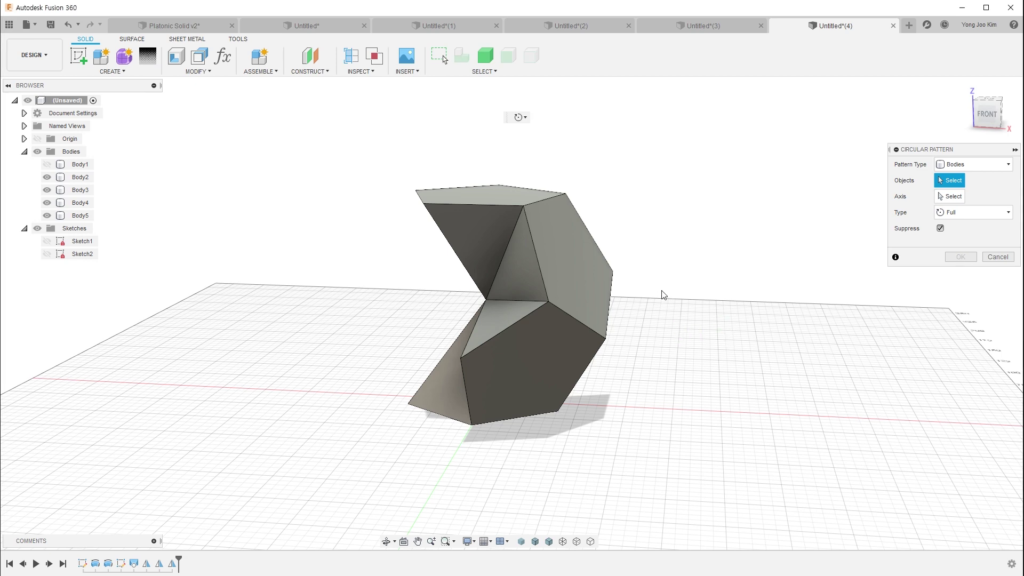
left_click_drag(611, 352, 613, 368)
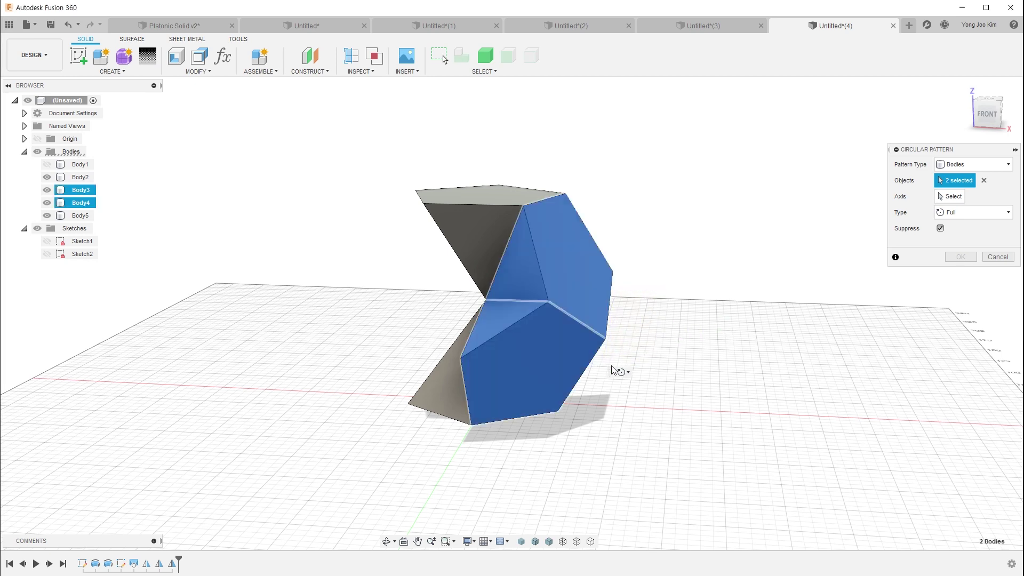
left_click(949, 196)
middle_click_drag(777, 304, 670, 353, "shift")
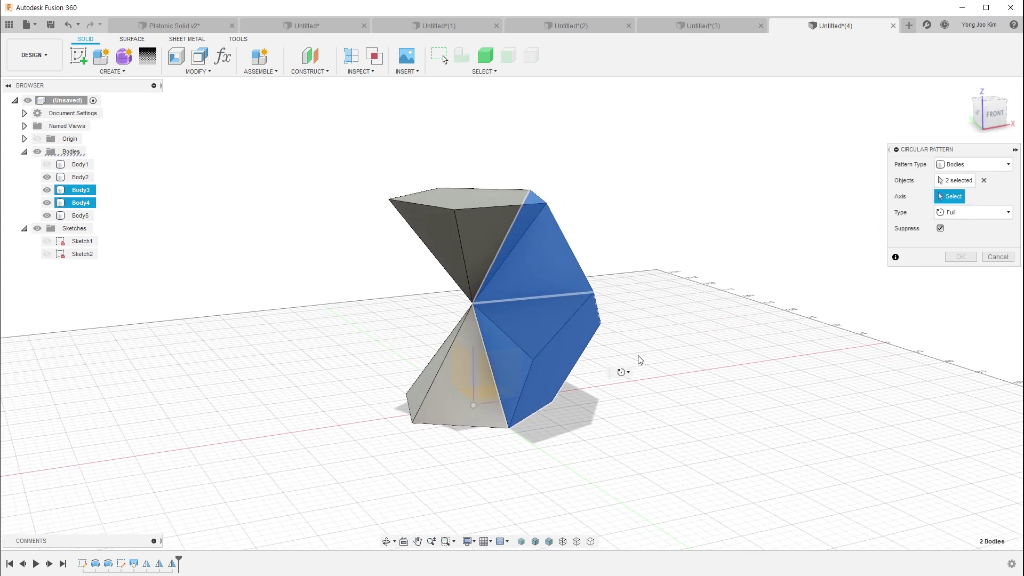
left_click(474, 378)
mouse_move(642, 346)
middle_mouse_down("shift")
mouse_move(679, 363)
mouse_move(675, 379)
middle_mouse_up("shift")
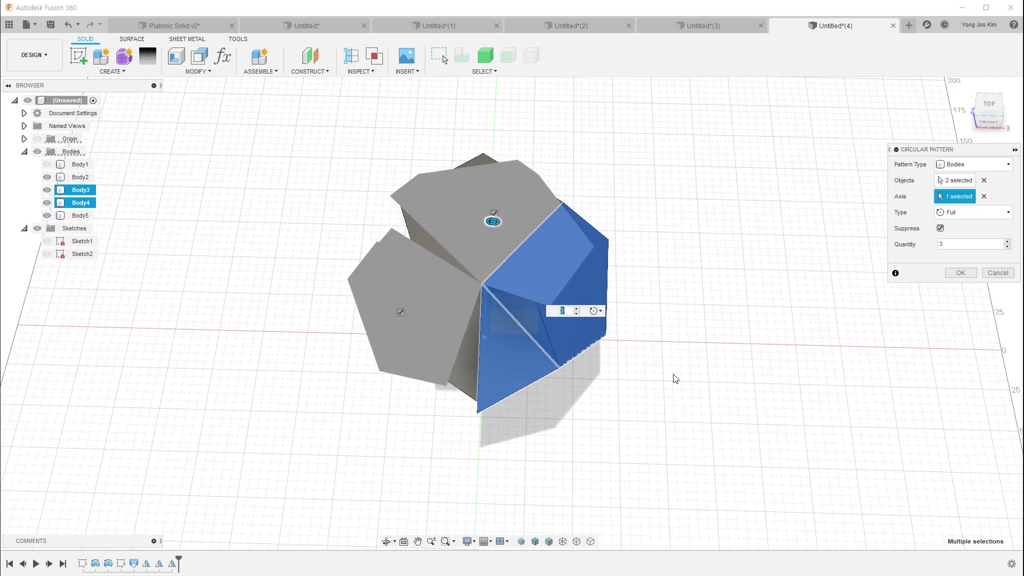
key("Return")
key("Return")
mouse_move(675, 379)
middle_mouse_down("shift")
mouse_move(692, 313)
mouse_move(658, 187)
mouse_move(669, 329)
mouse_move(661, 298)
middle_mouse_up("shift")
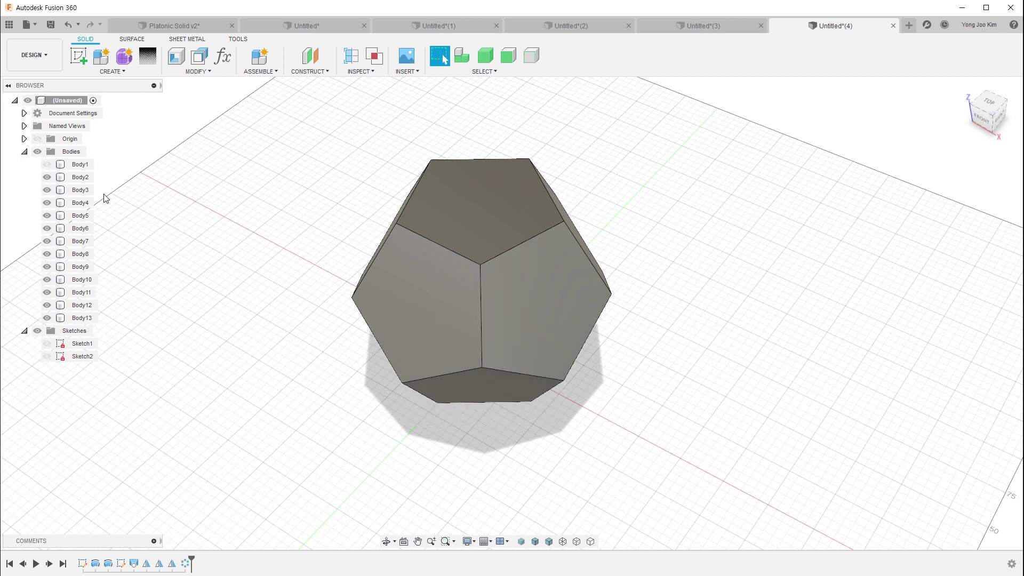
- Convert Body2 through Body13 into separate components
left_click(80, 177)
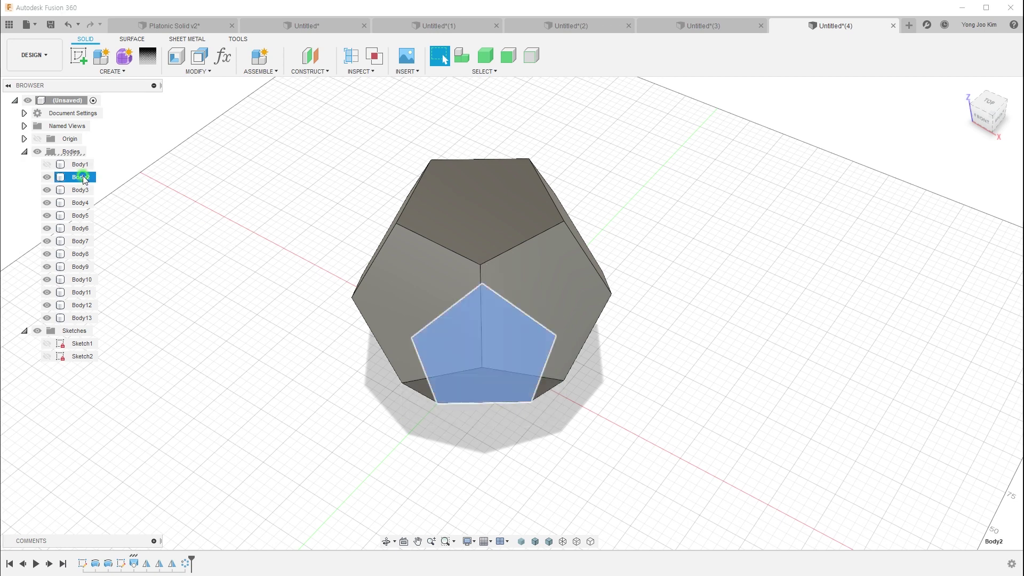
left_click(89, 316, "shift")
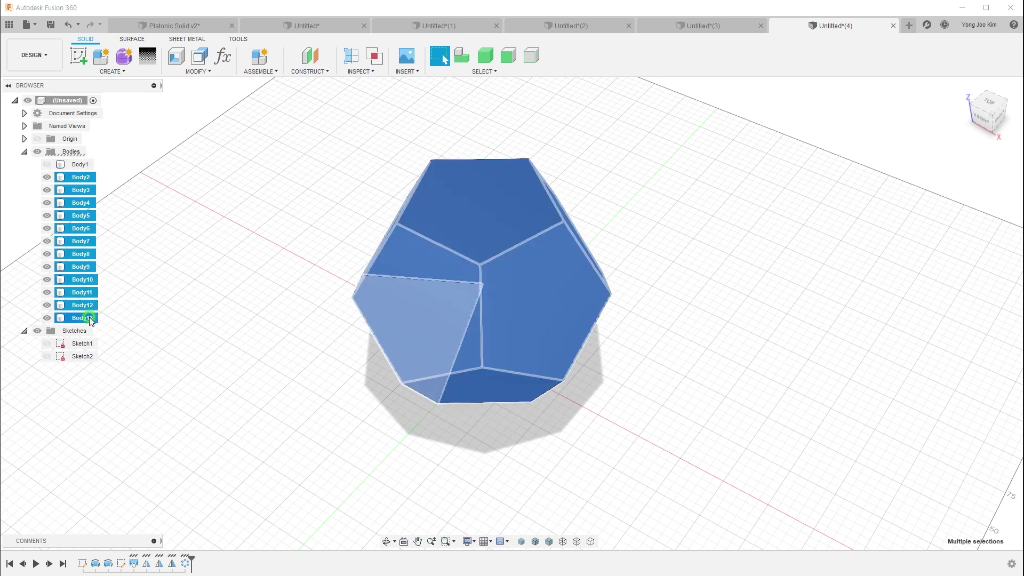
right_click(89, 317)
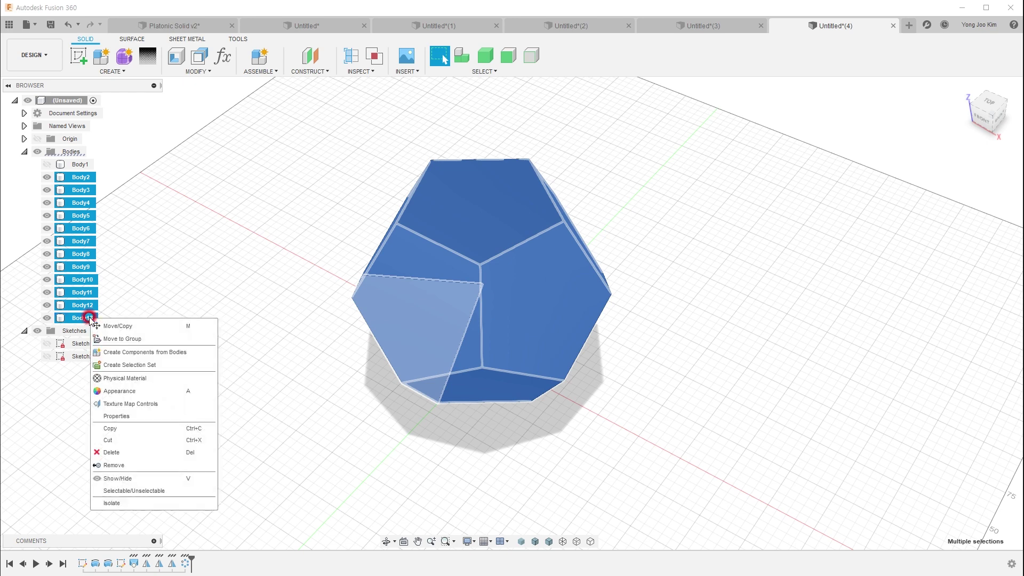
left_click(149, 353)
mouse_move(244, 356)
middle_mouse_down("shift")
mouse_move(243, 338)
mouse_move(265, 303)
middle_mouse_up("shift")
key("Escape")
- Drag the pyramid components outward in all directions into an exploded dodecahedron
left_click_drag(528, 277, 718, 290)
left_click_drag(450, 285, 322, 354)
left_click_drag(528, 251, 670, 194)
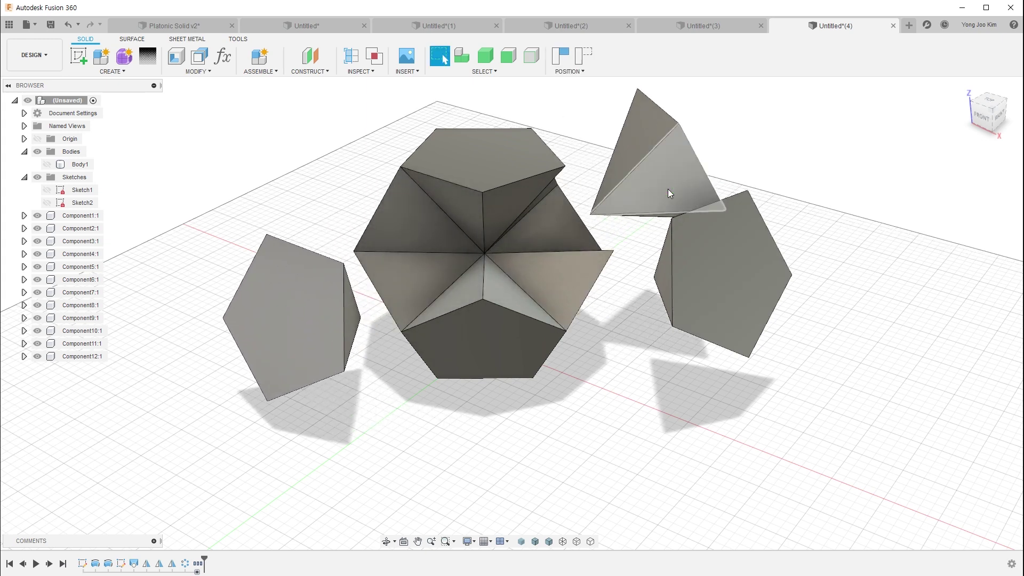
left_click_drag(423, 231, 322, 206)
left_click_drag(507, 274, 555, 316)
mouse_move(427, 296)
left_mouse_down()
mouse_move(393, 320)
mouse_move(335, 421)
left_mouse_up()
left_click_drag(404, 311, 344, 221)
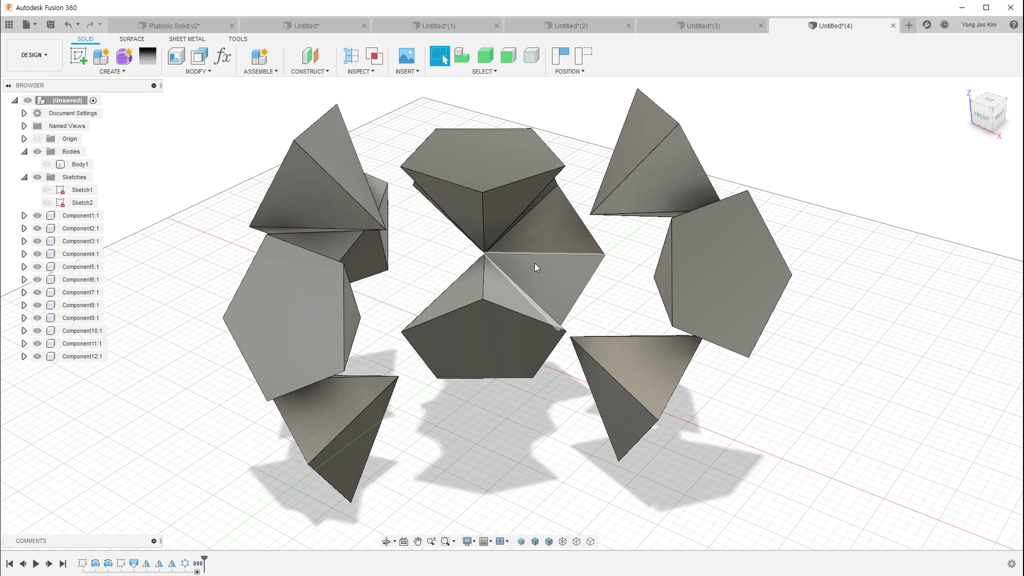
left_click_drag(535, 268, 635, 304)
left_click_drag(521, 194, 480, 100)
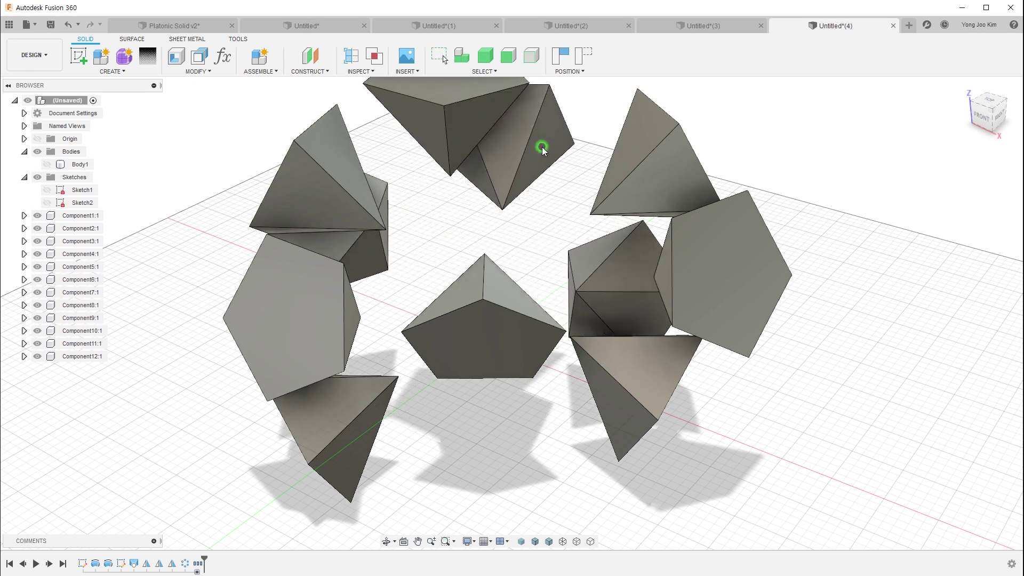
left_click_drag(498, 336, 504, 427)
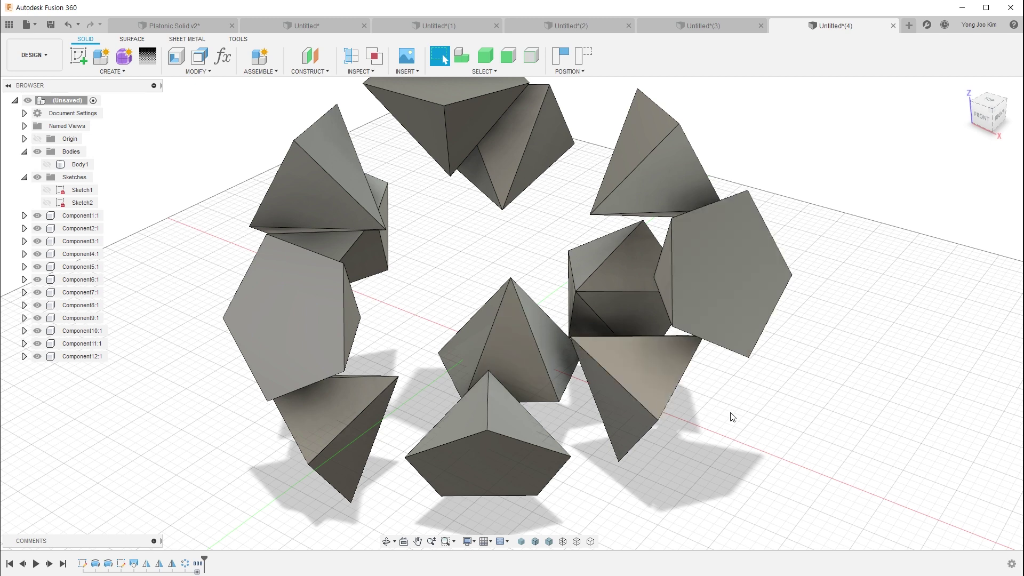
mouse_move(722, 395)
middle_mouse_down("shift")
mouse_move(651, 378)
mouse_move(710, 393)
middle_mouse_up("shift")
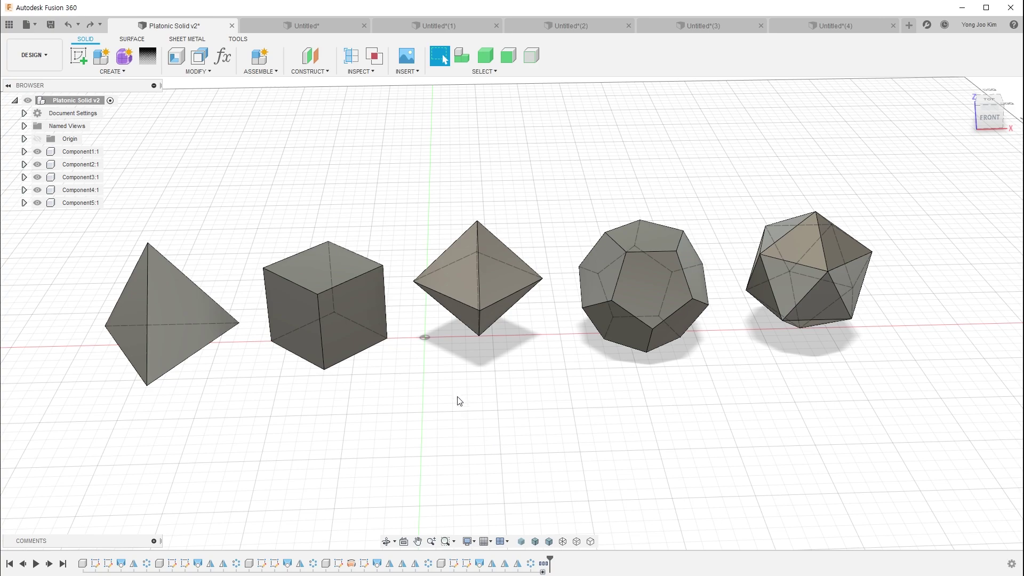
- Orbit the Platonic Solid v2 view to show all five solids in a row
mouse_move(456, 407)
middle_mouse_down("shift")
mouse_move(637, 381)
mouse_move(459, 389)
mouse_move(452, 400)
mouse_move(465, 416)
mouse_move(518, 389)
middle_mouse_up("shift")
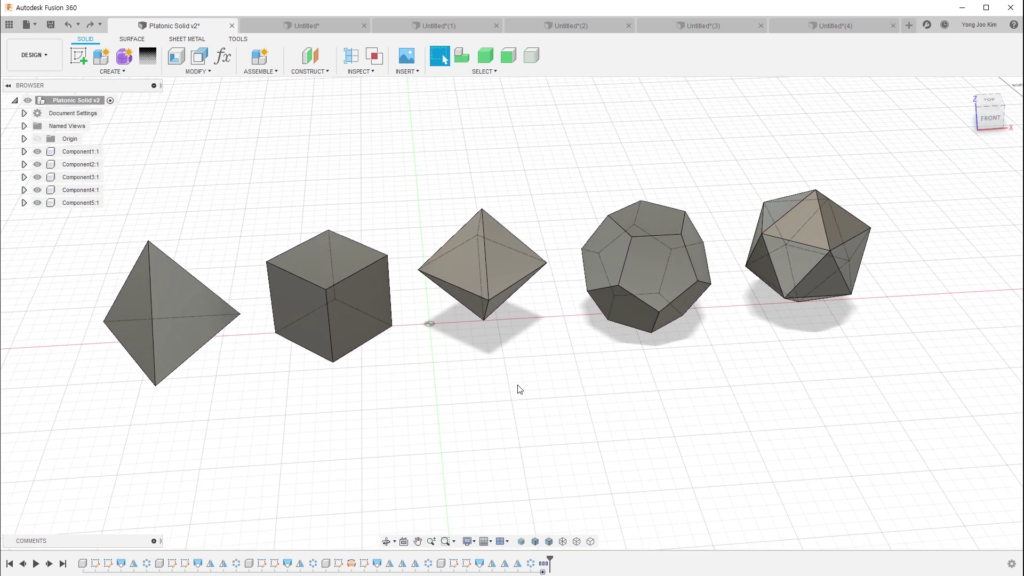